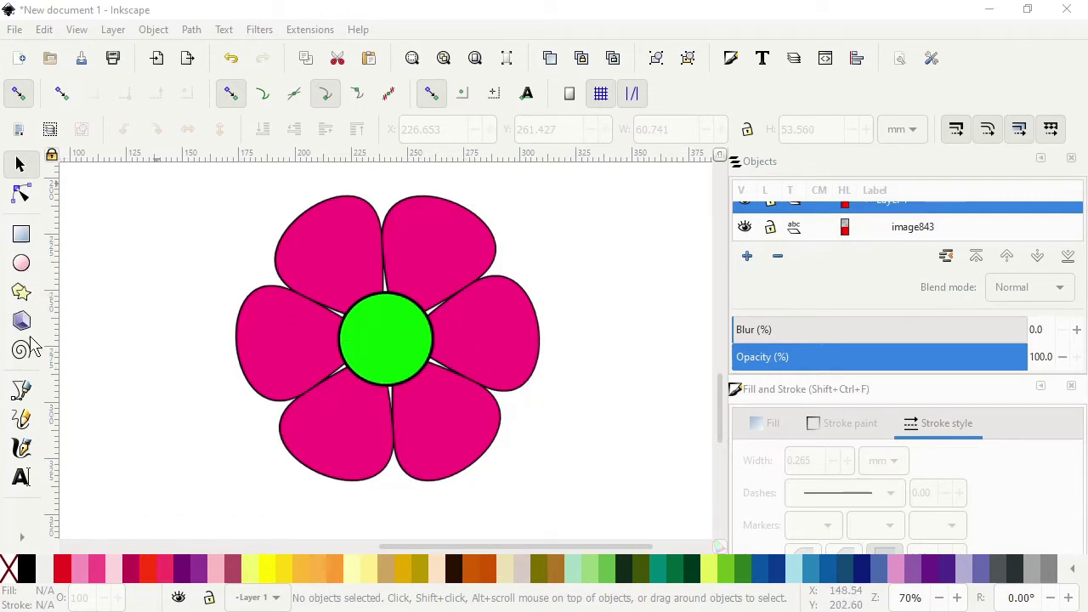
Draw an unfilled ellipse about 46.4 by 40.7 mm around the flower's green centre and move it up over the disc
click(21, 264)
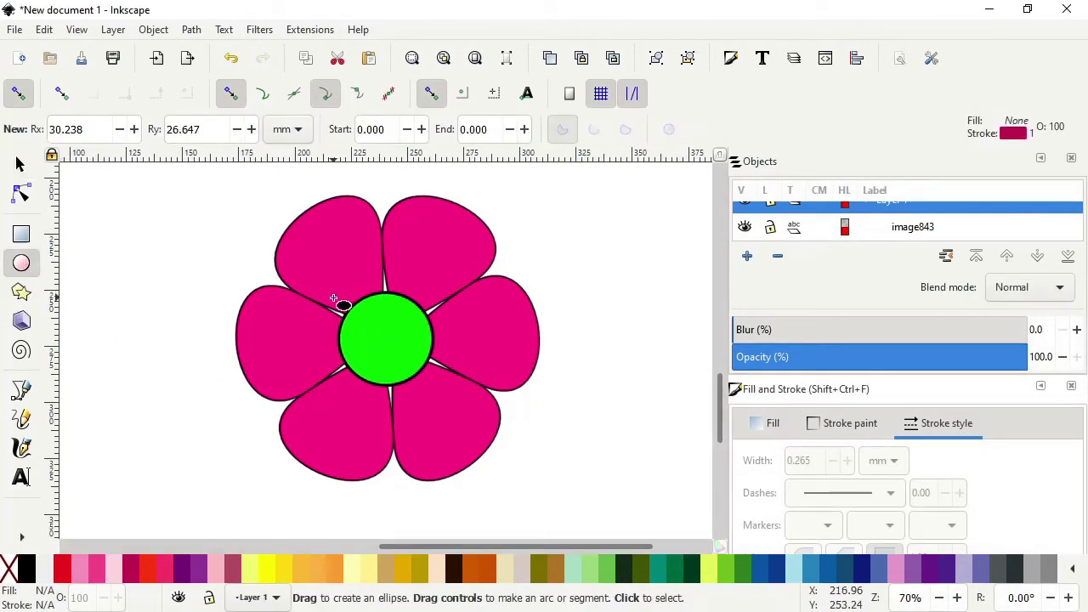
mouse_move(334, 299)
mouse_down()
mouse_move(447, 396)
mouse_move(440, 388)
mouse_up()
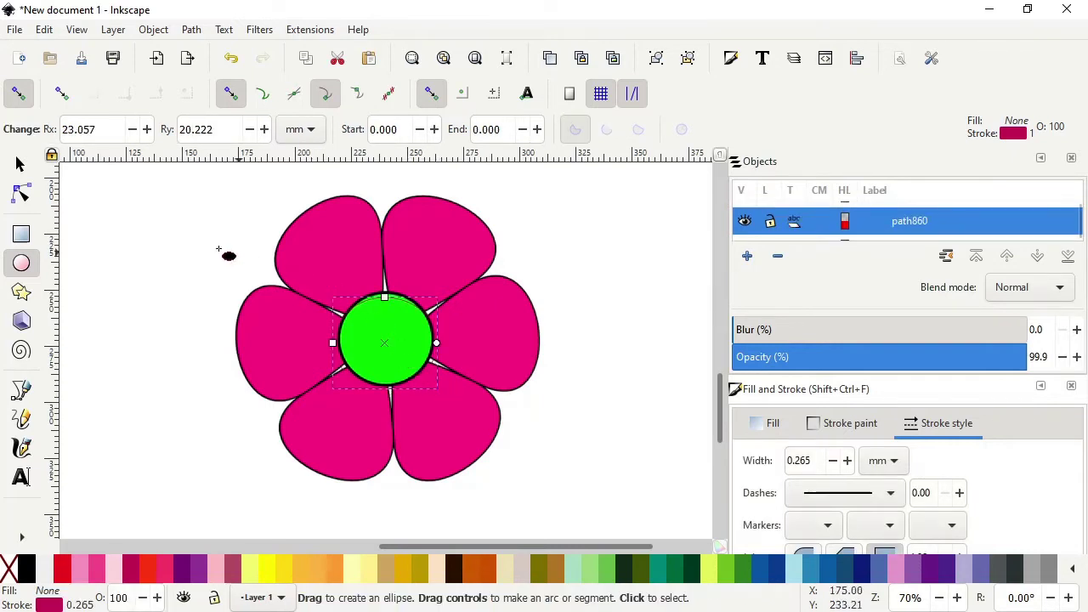
click(21, 165)
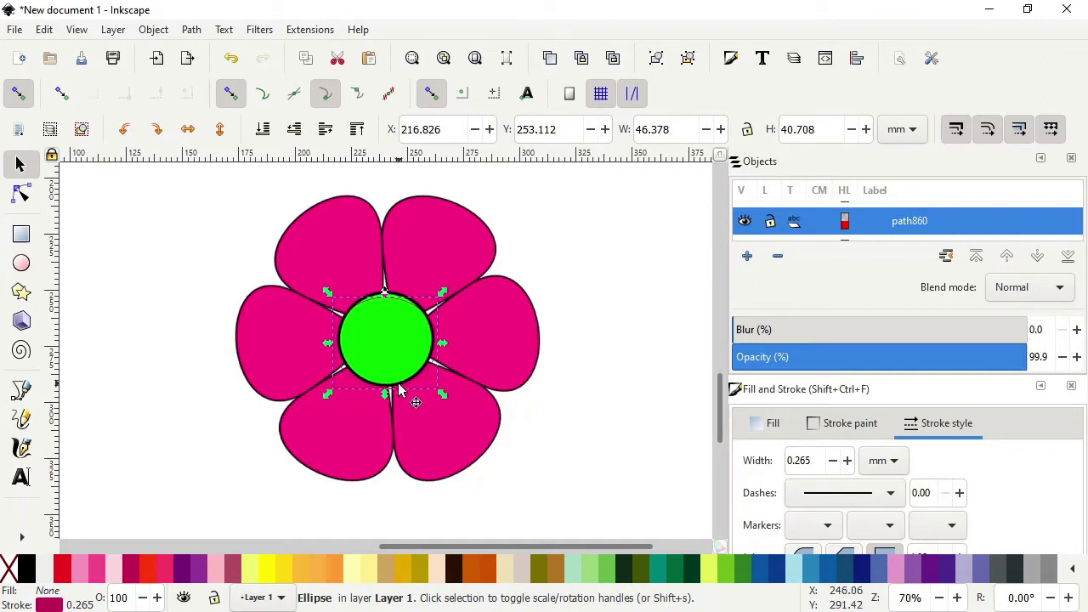
ctrl+scroll(408, 386, up, 2)
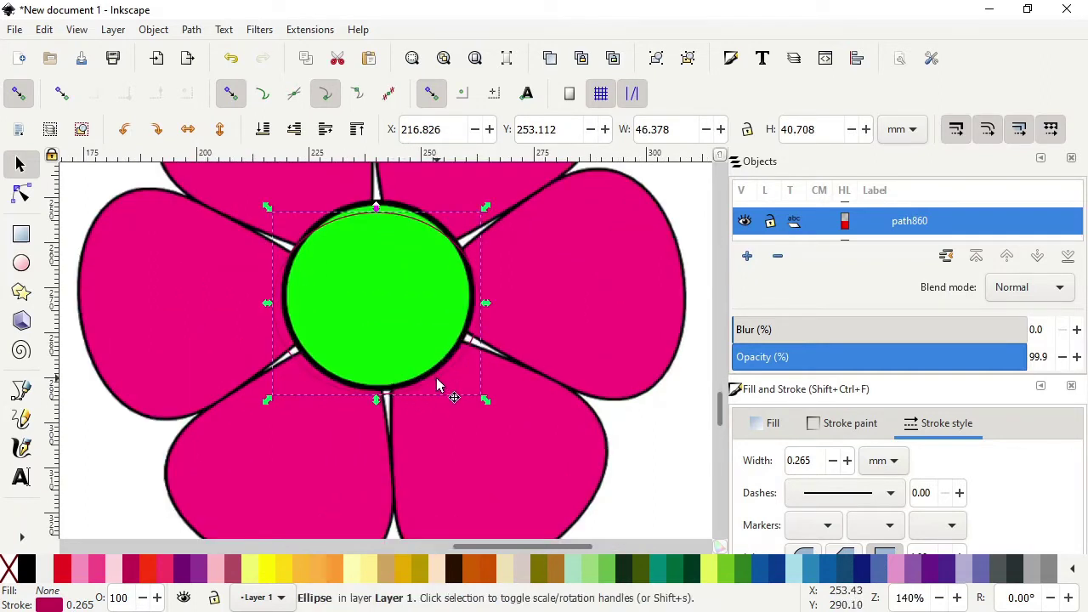
drag(437, 385, 437, 367)
click(192, 289)
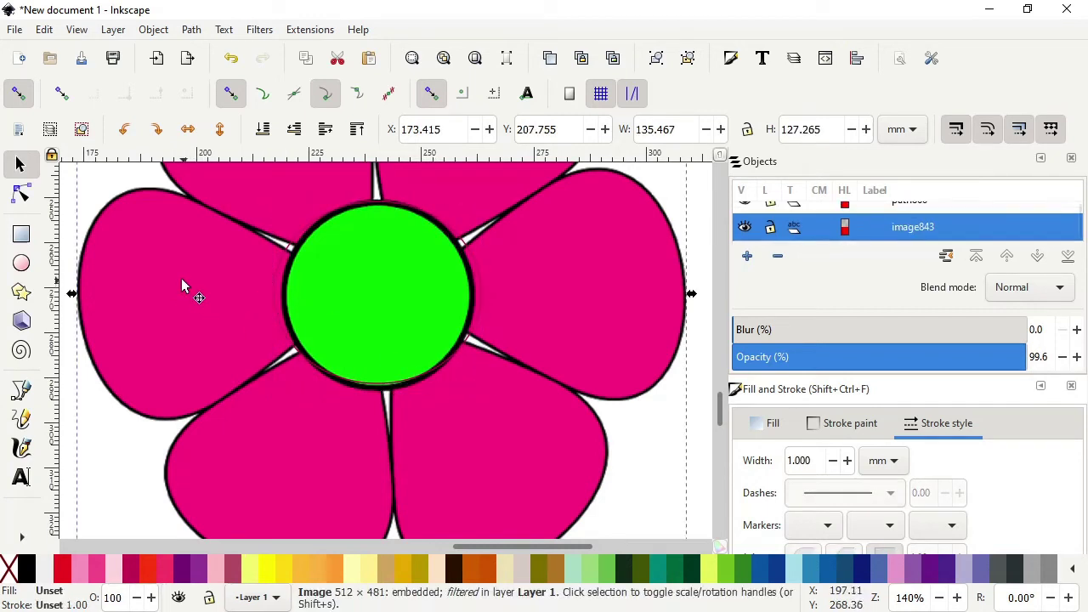
Draw a tiny circle about 1.8 mm across near the middle of the green disc
click(22, 263)
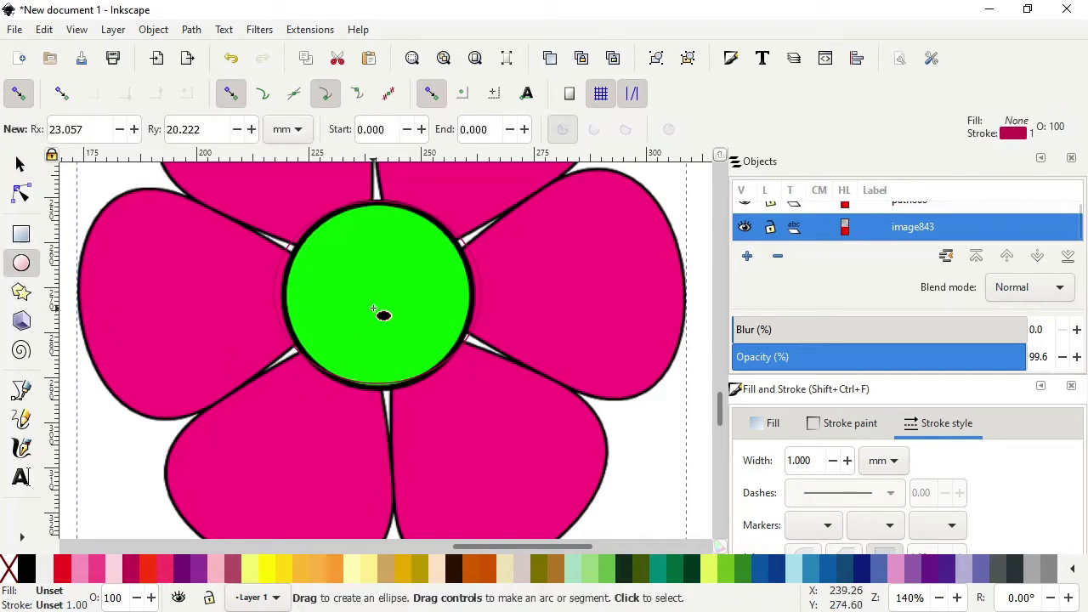
mouse_move(367, 290)
mouse_down()
mouse_move(380, 300)
mouse_move(372, 292)
mouse_up()
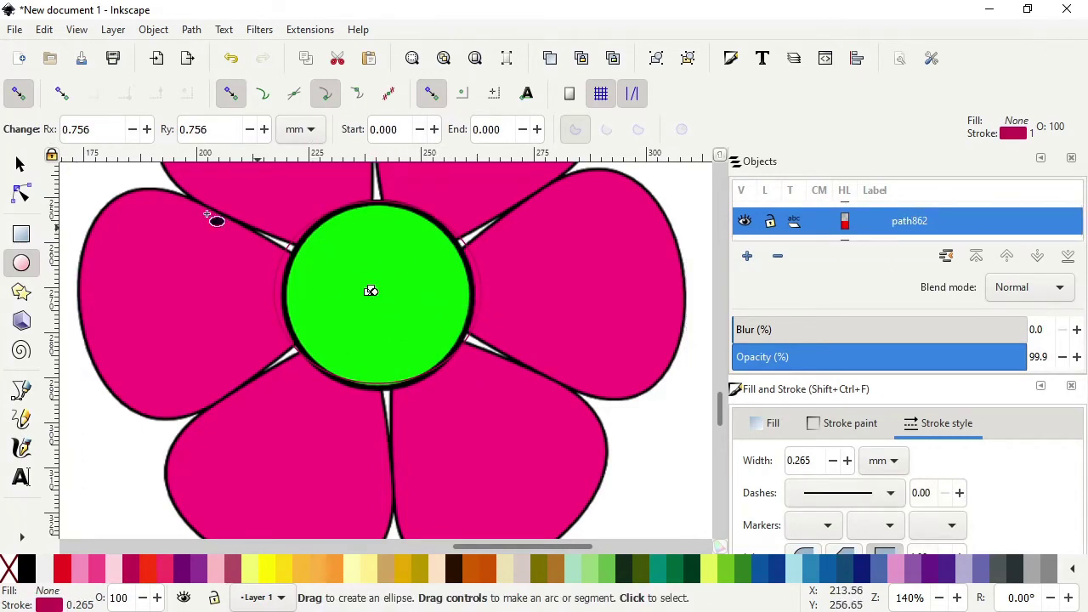
click(22, 166)
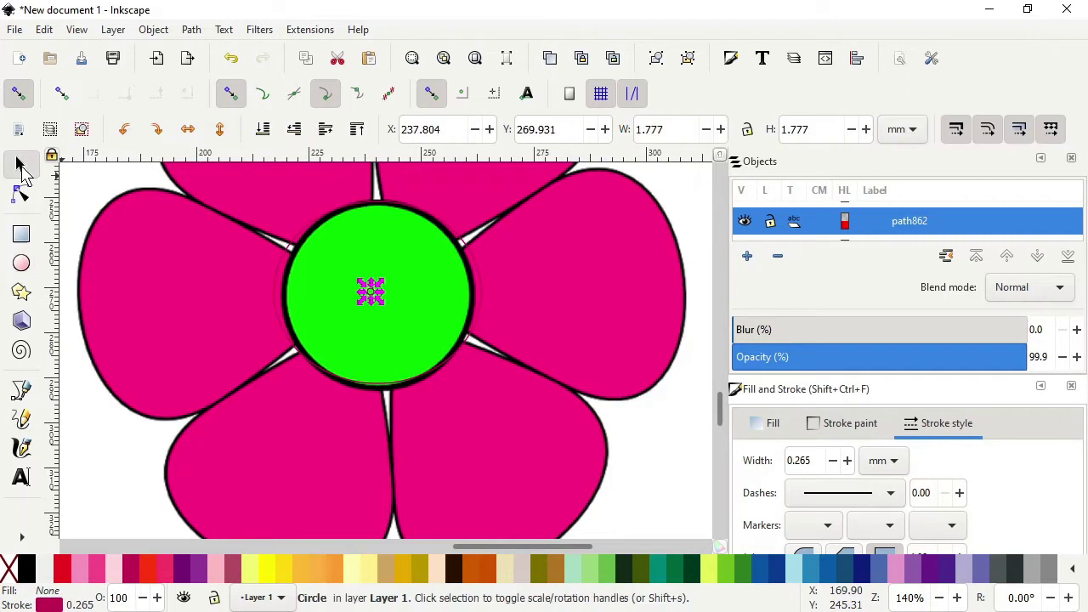
Select the tiny circle together with the large ellipse and combine them into one path
shift+click(481, 292)
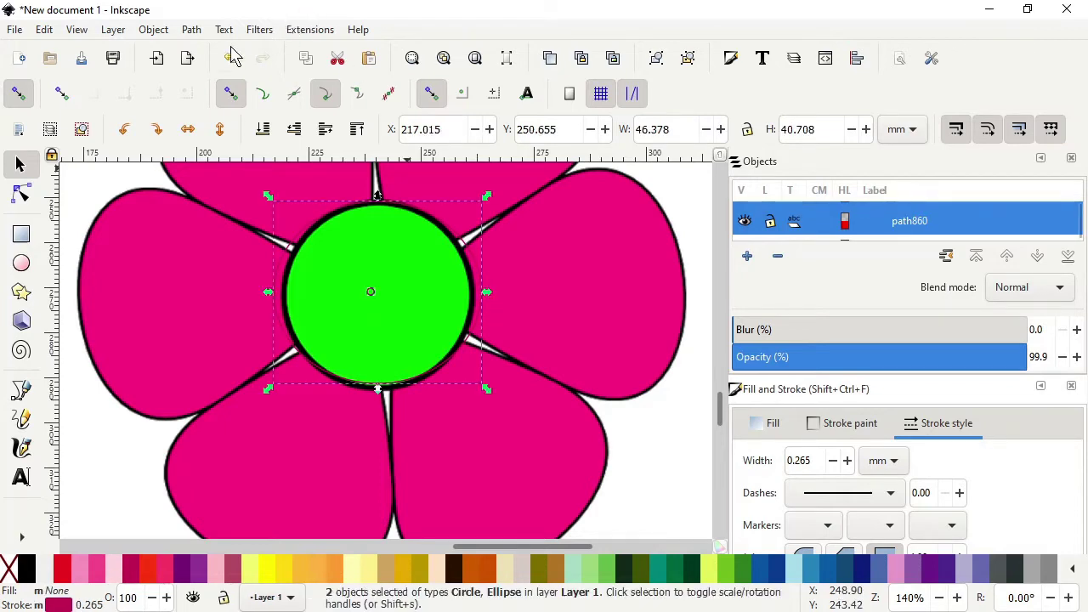
click(191, 30)
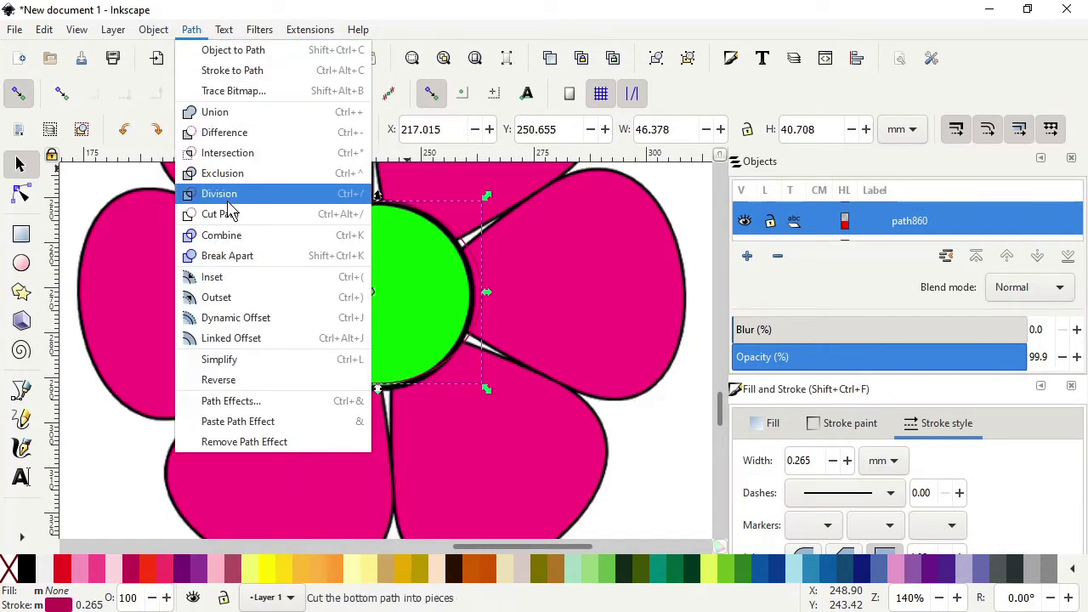
click(234, 245)
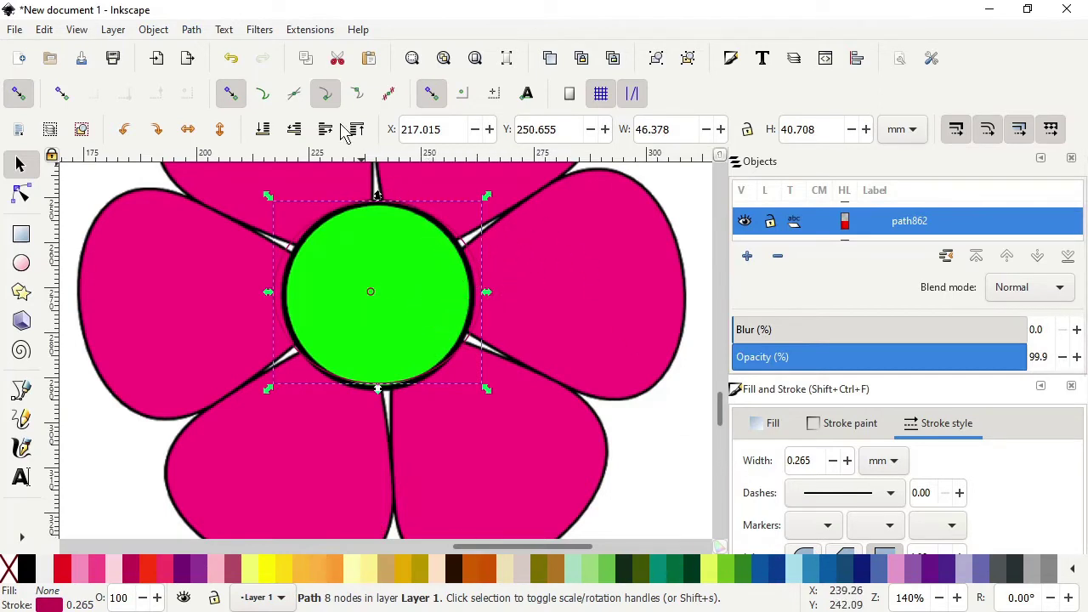
Add the Interpolate Sub-Paths live path effect to the combined path
click(191, 30)
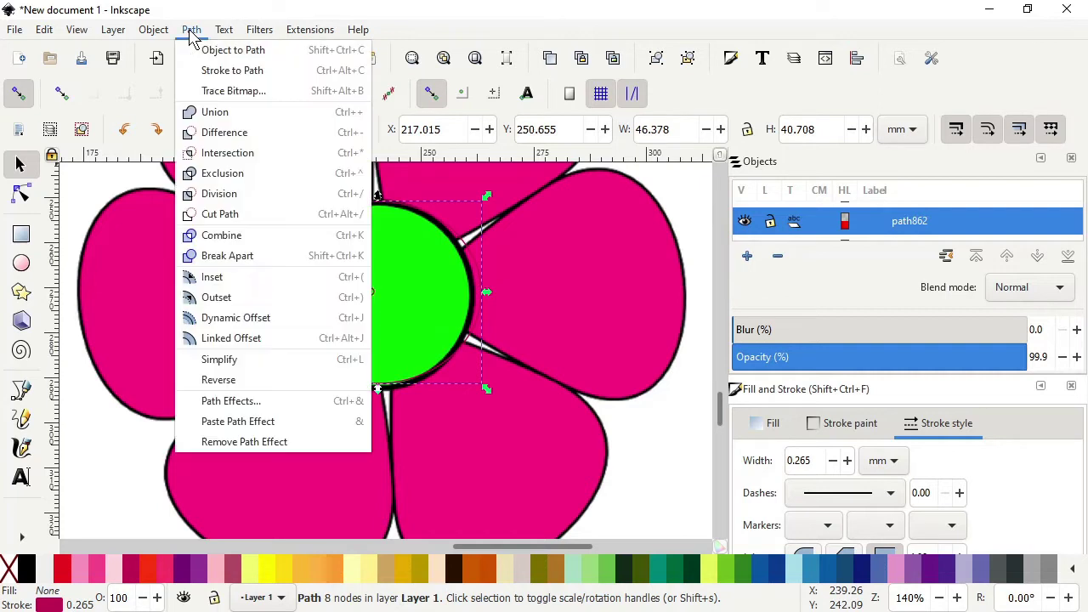
click(241, 408)
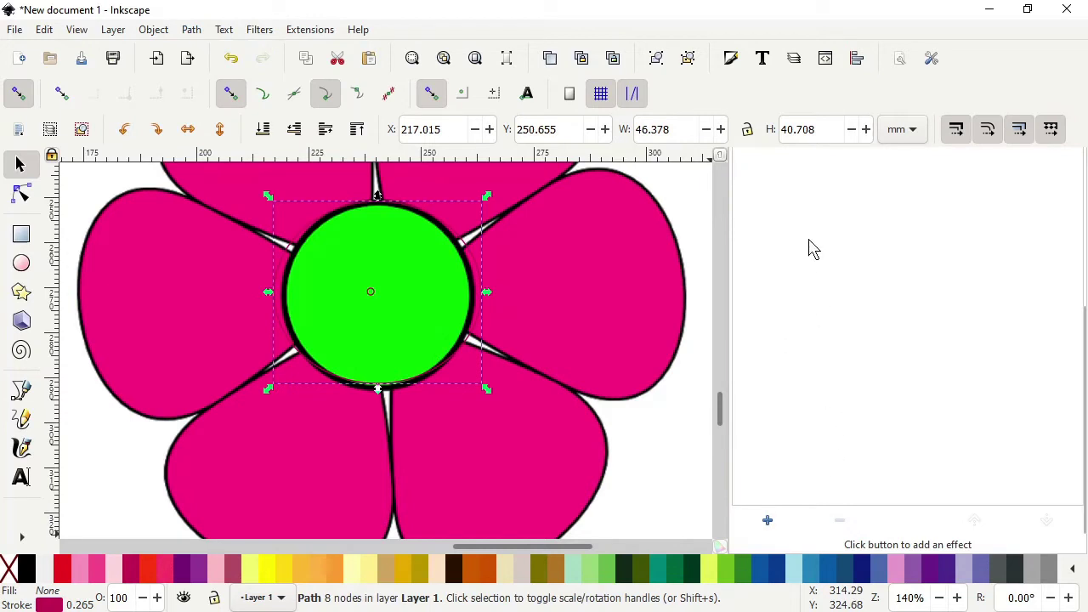
click(767, 526)
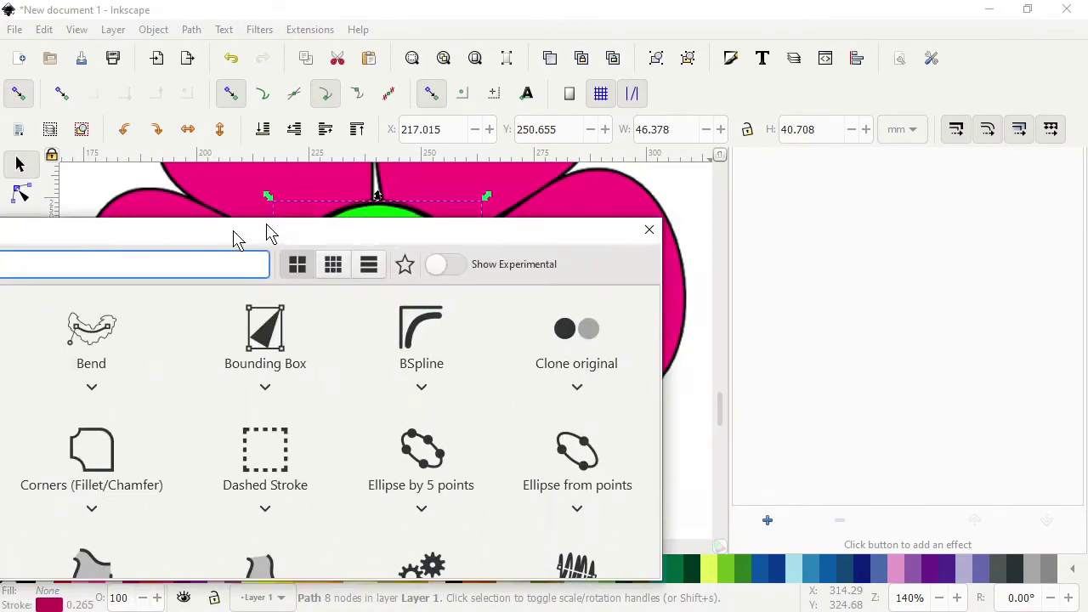
drag(267, 294, 554, 94)
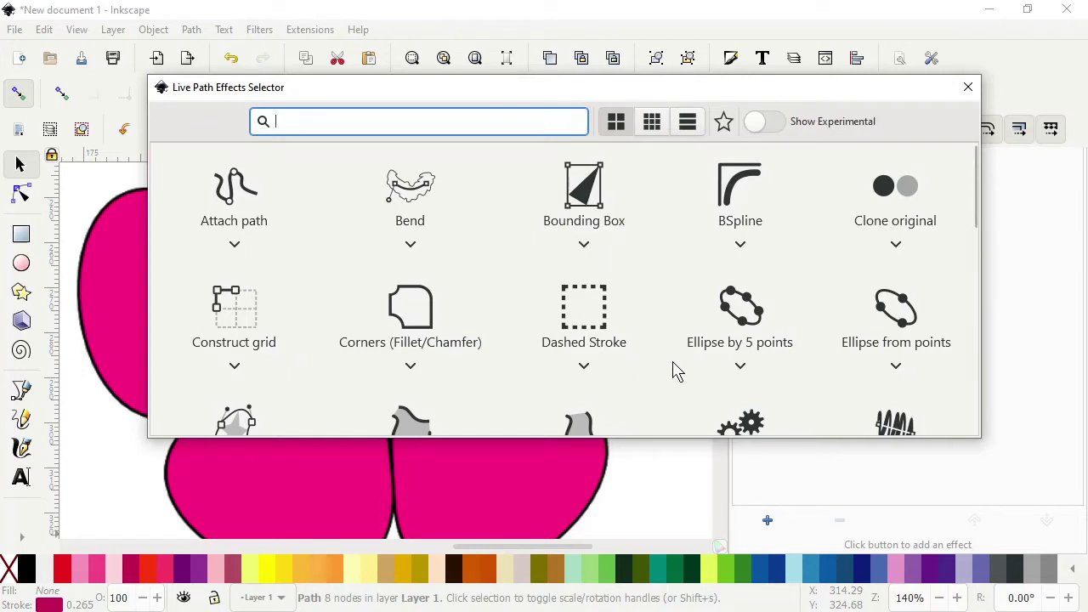
scroll(644, 317, down, 6)
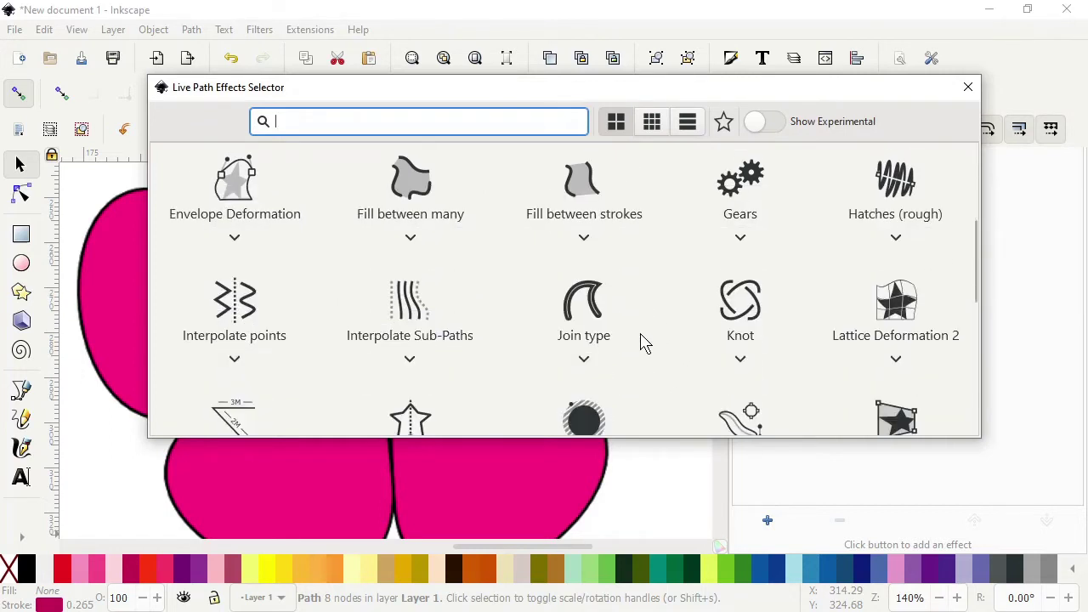
scroll(644, 348, down, 5)
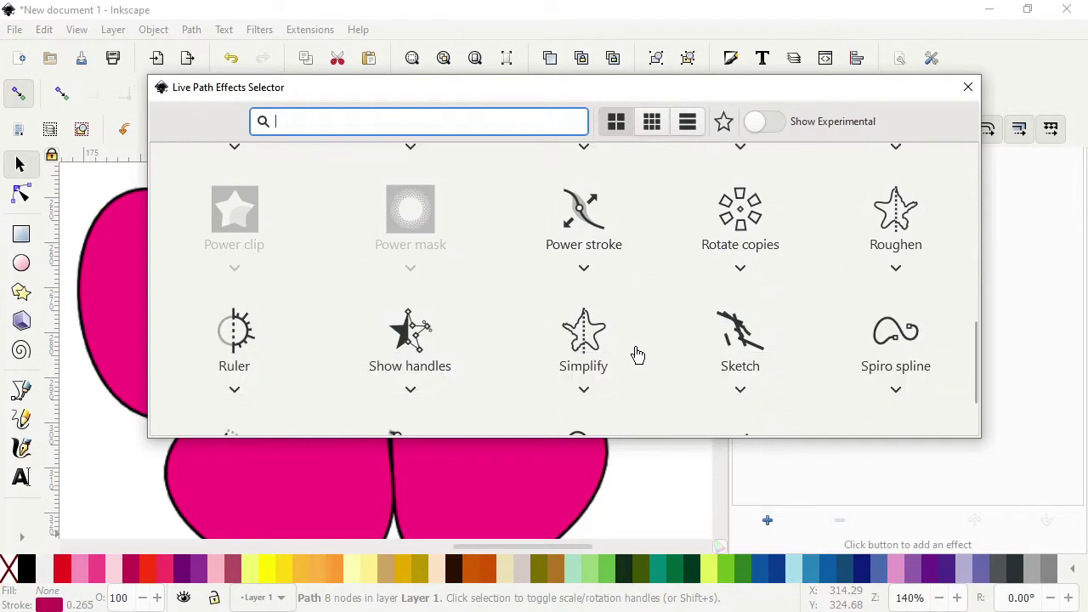
scroll(638, 353, up, 5)
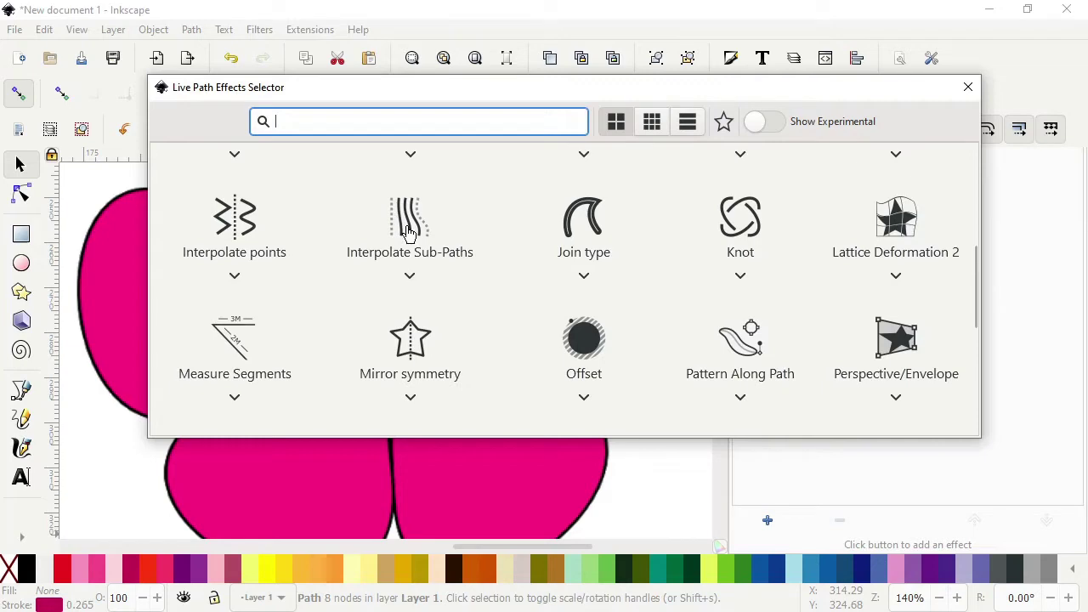
click(407, 228)
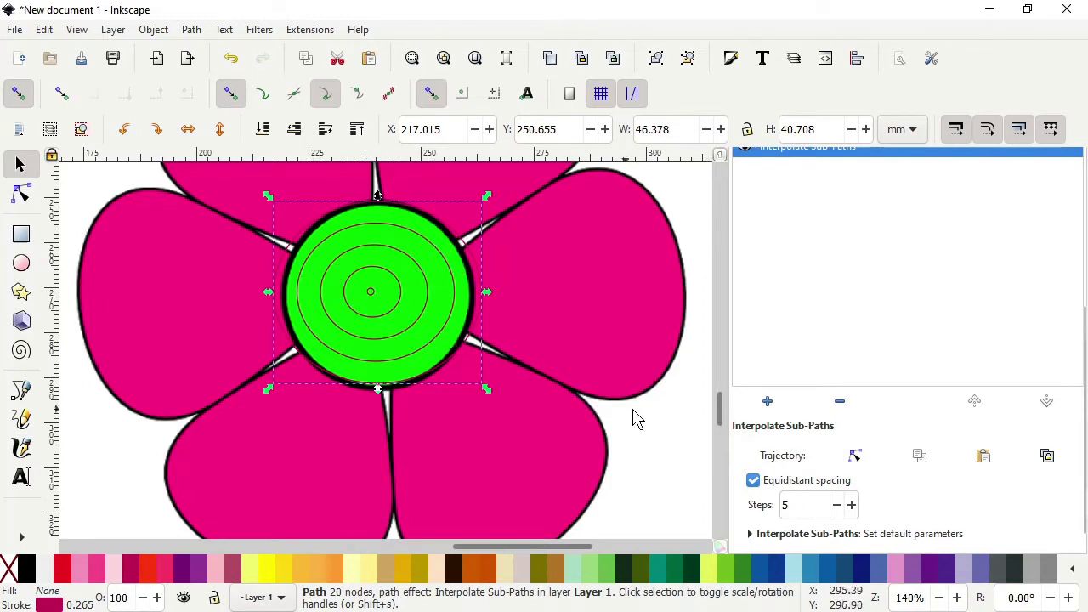
Set the number of steps of the Interpolate Sub-Paths effect to 10, trying values up to 16 on the way
click(851, 505)
click(851, 505)
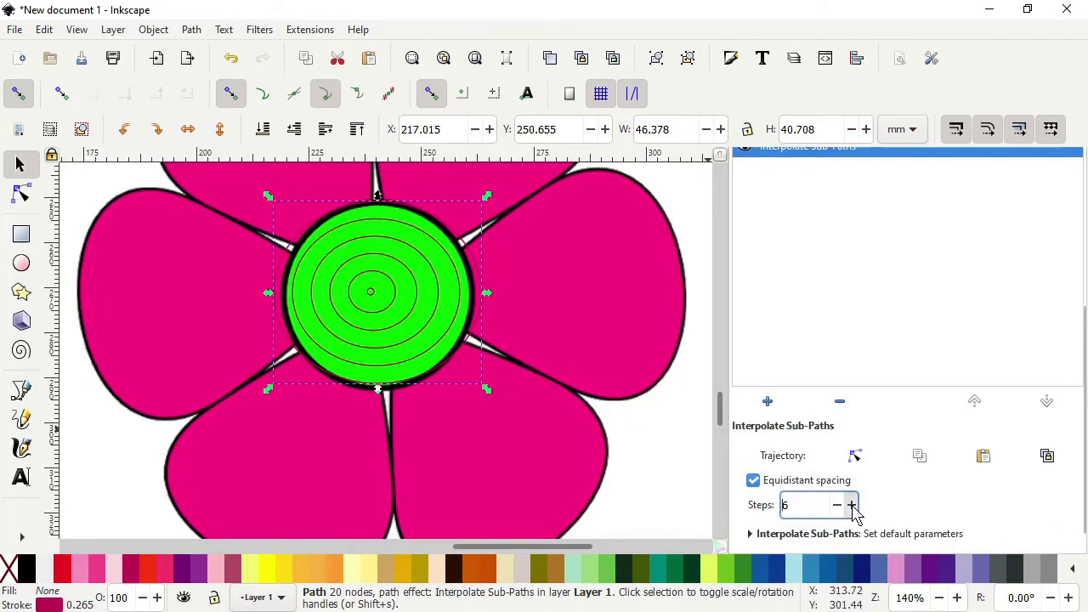
click(851, 505)
click(851, 504)
click(851, 504)
click(851, 505)
click(851, 505)
click(851, 505)
click(851, 505)
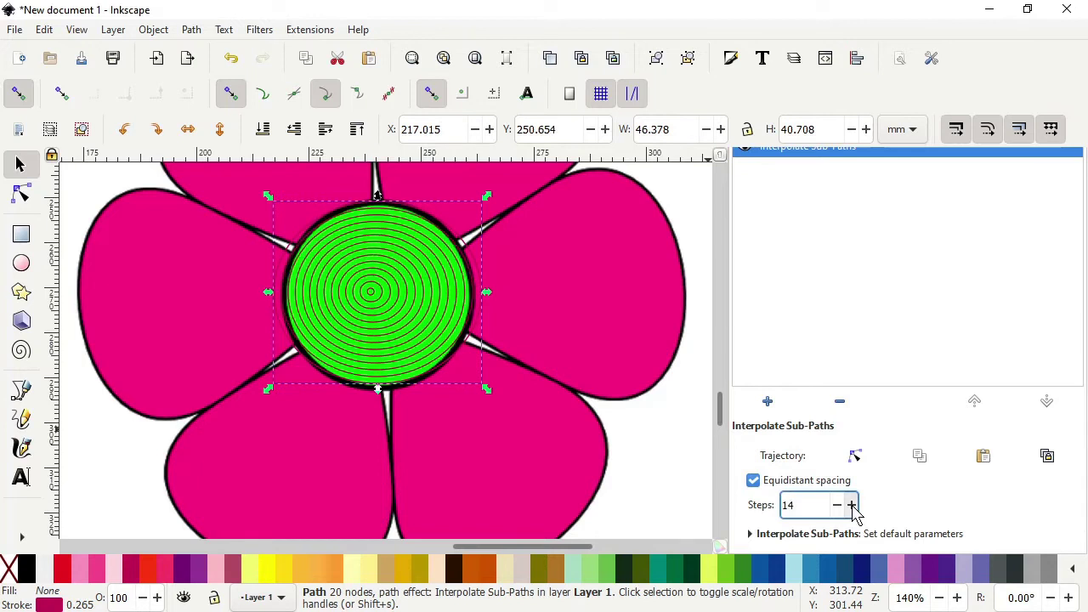
click(851, 505)
click(851, 505)
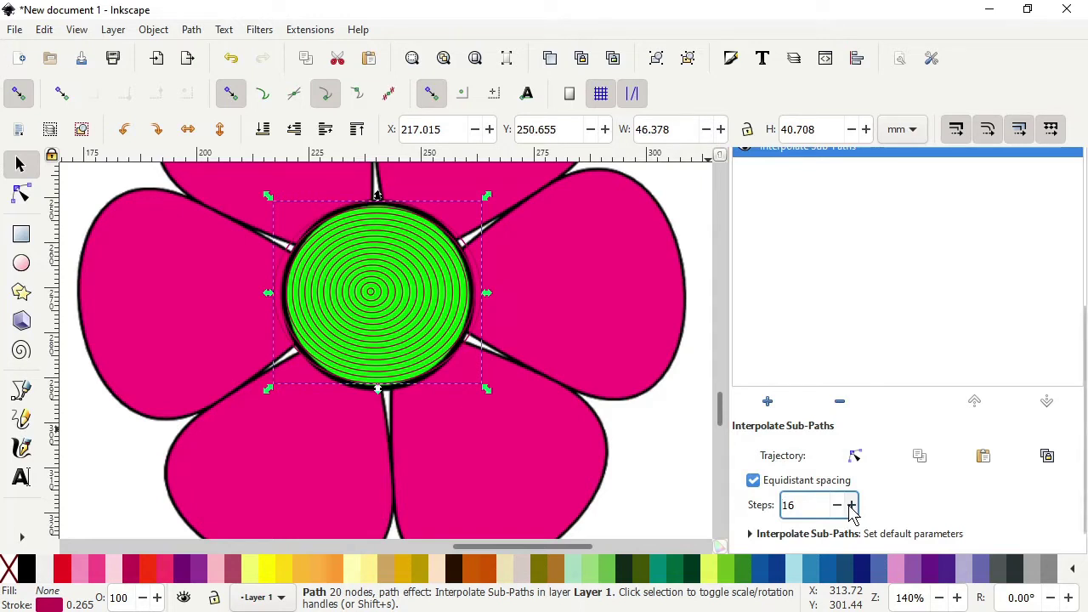
click(837, 506)
click(838, 505)
click(837, 506)
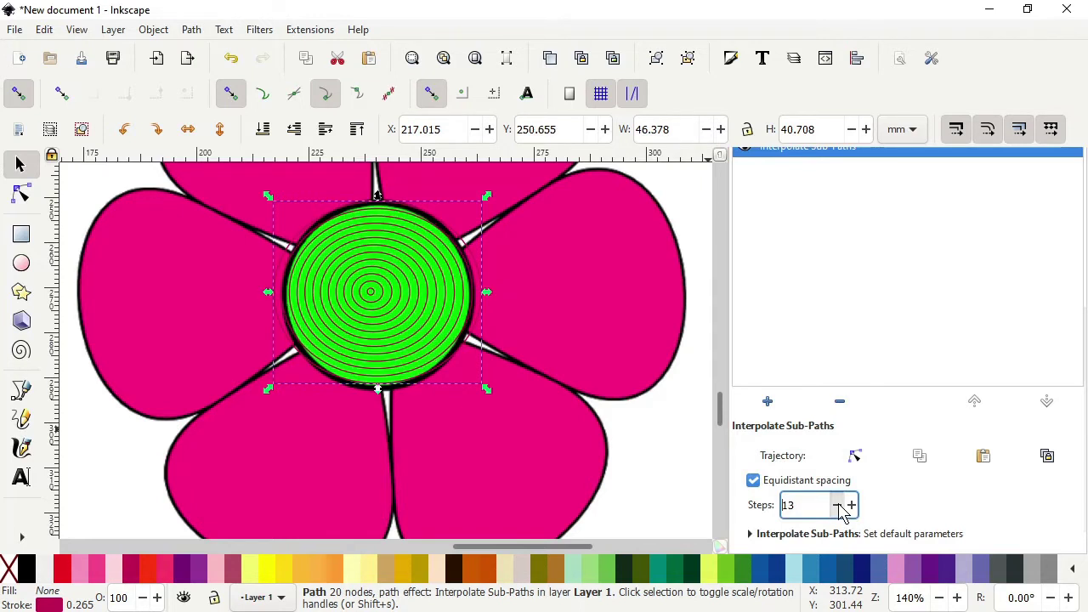
click(838, 506)
click(837, 505)
click(837, 506)
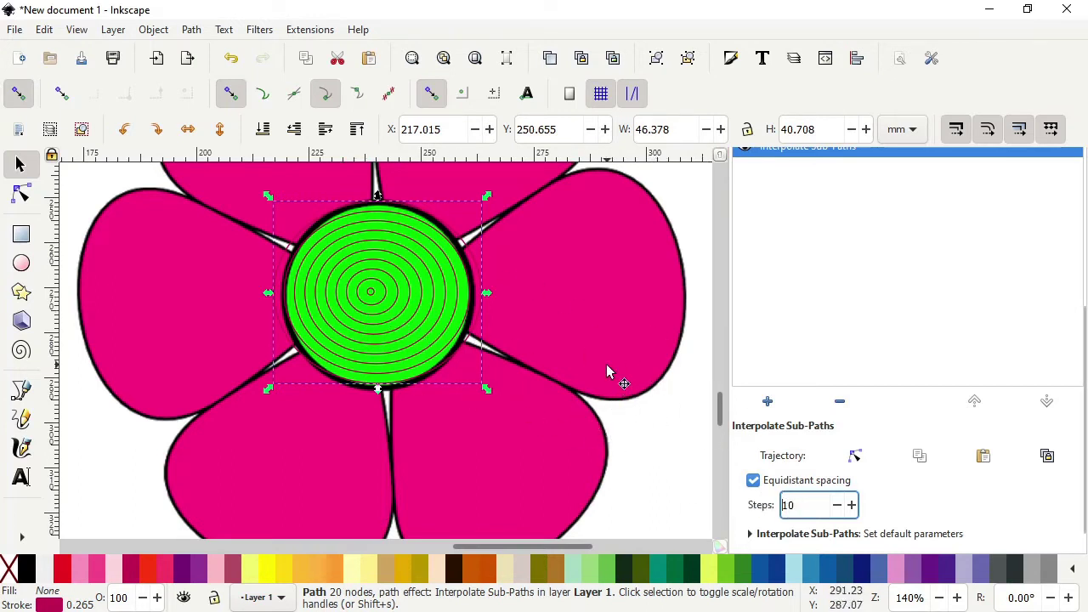
Add the Lattice Deformation 2 live path effect to the concentric rings path
click(769, 408)
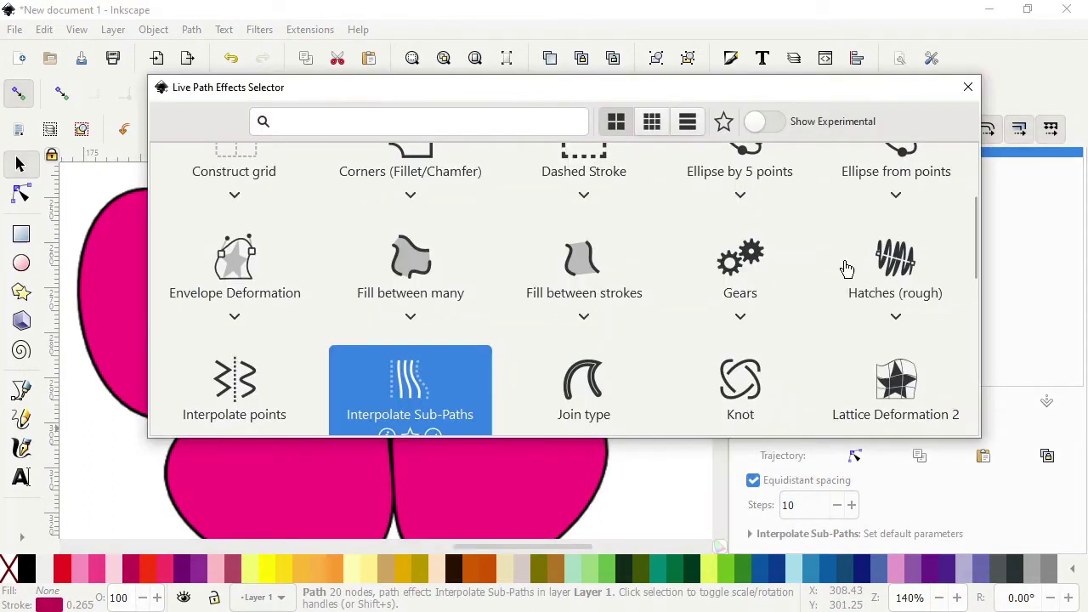
click(898, 385)
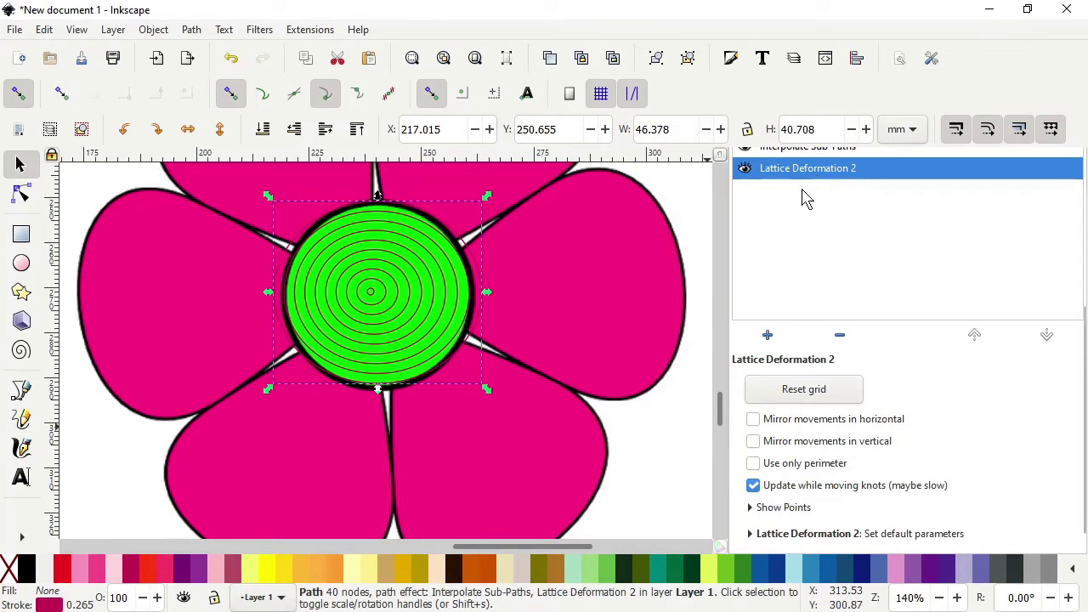
scroll(807, 195, up, 1)
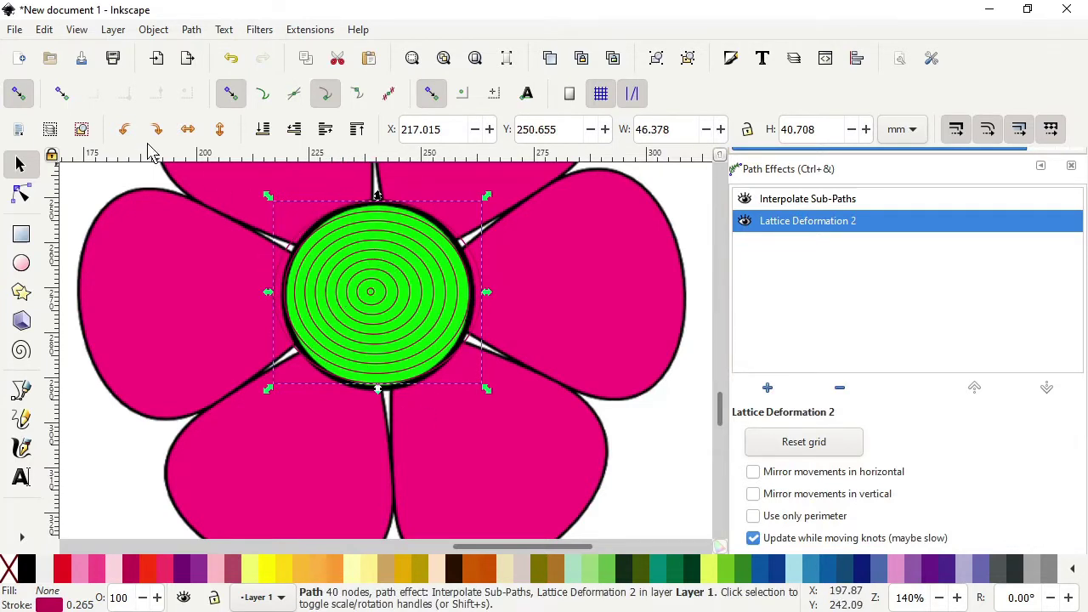
With the Node tool, move the lattice control point immediately left of the centre about 6 mm further left to shift the rings
click(23, 197)
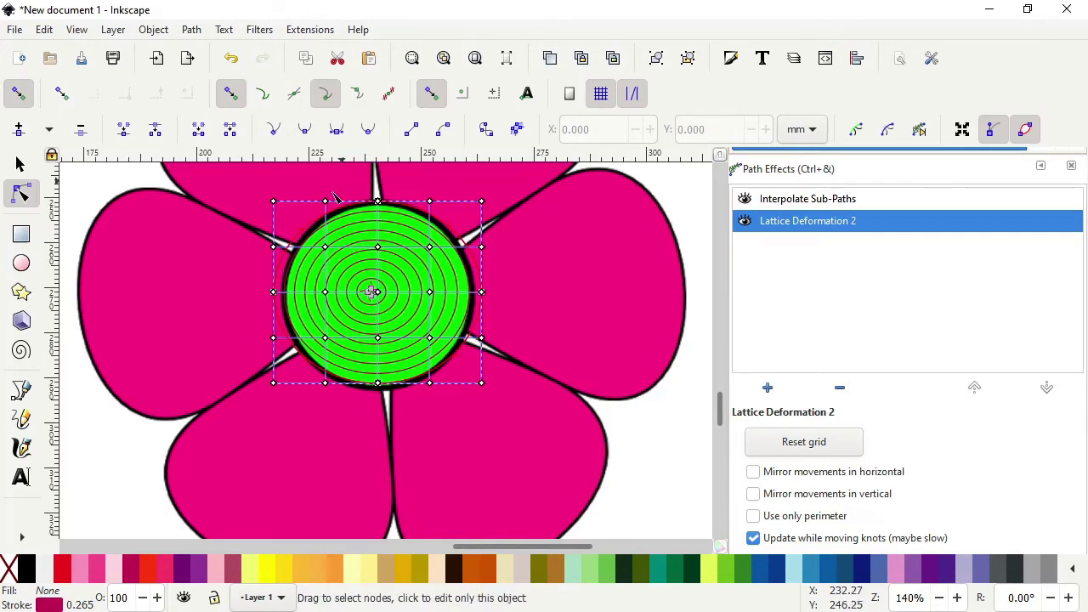
scroll(337, 198, up, 2)
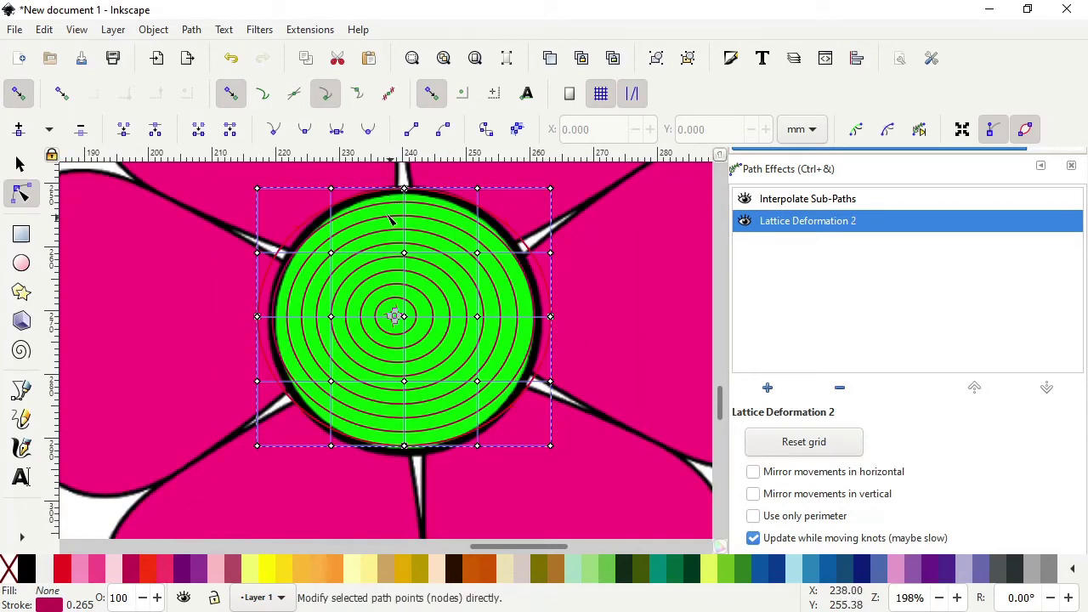
scroll(391, 225, up, 1)
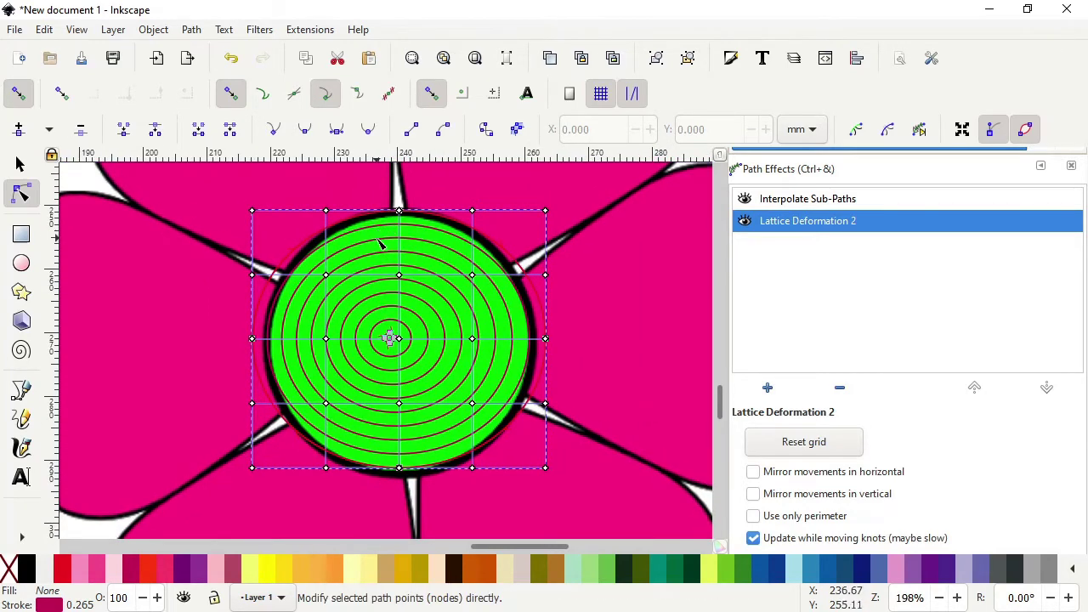
scroll(383, 241, up, 1)
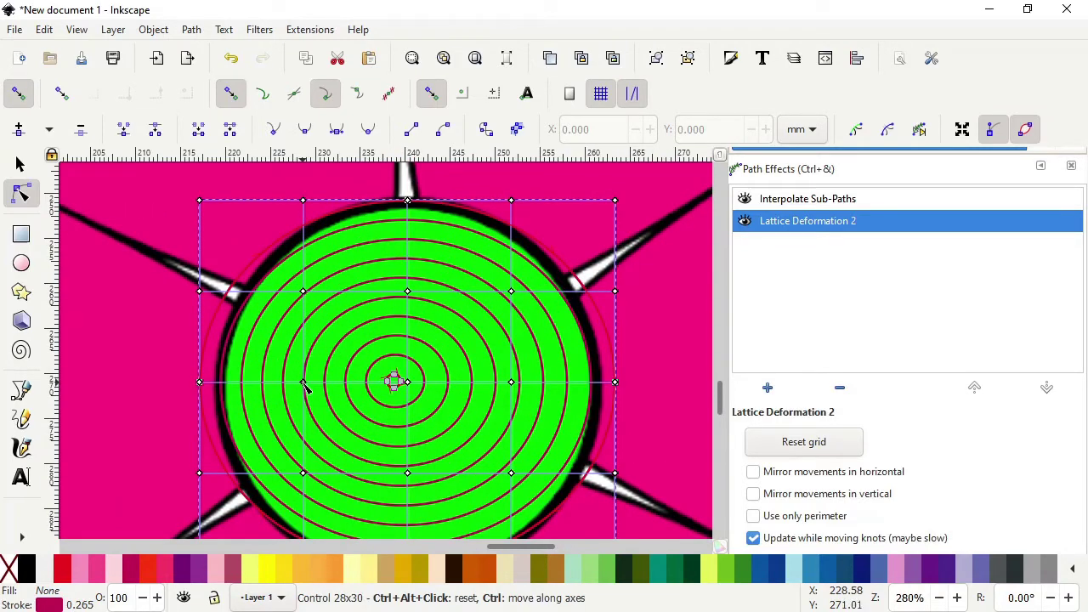
drag(304, 383, 249, 381)
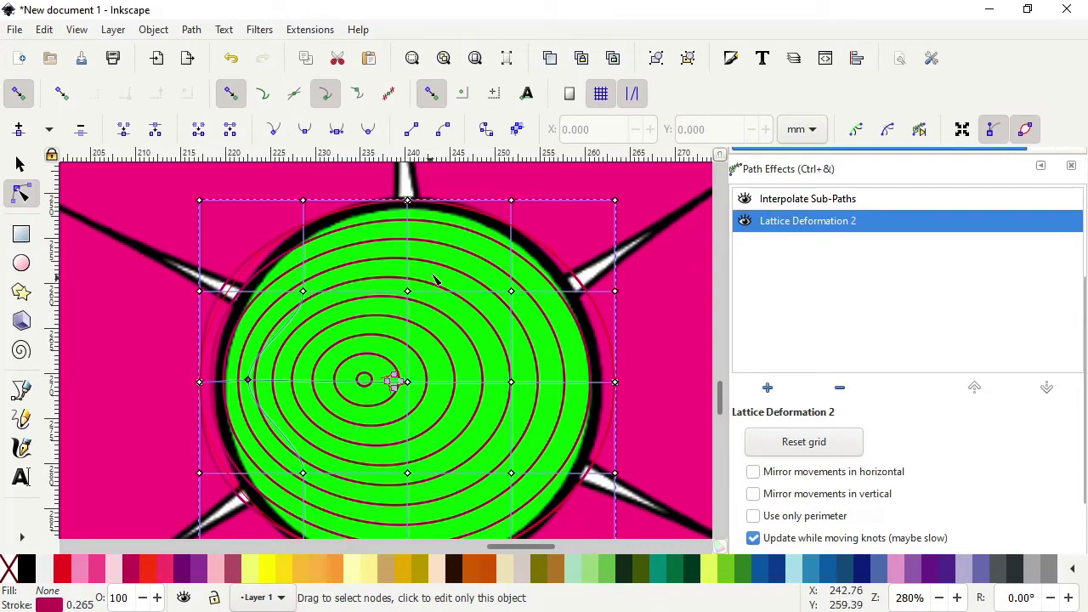
Return to the Interpolate Sub-Paths effect and set its number of steps to 15
click(795, 202)
scroll(837, 397, down, 1)
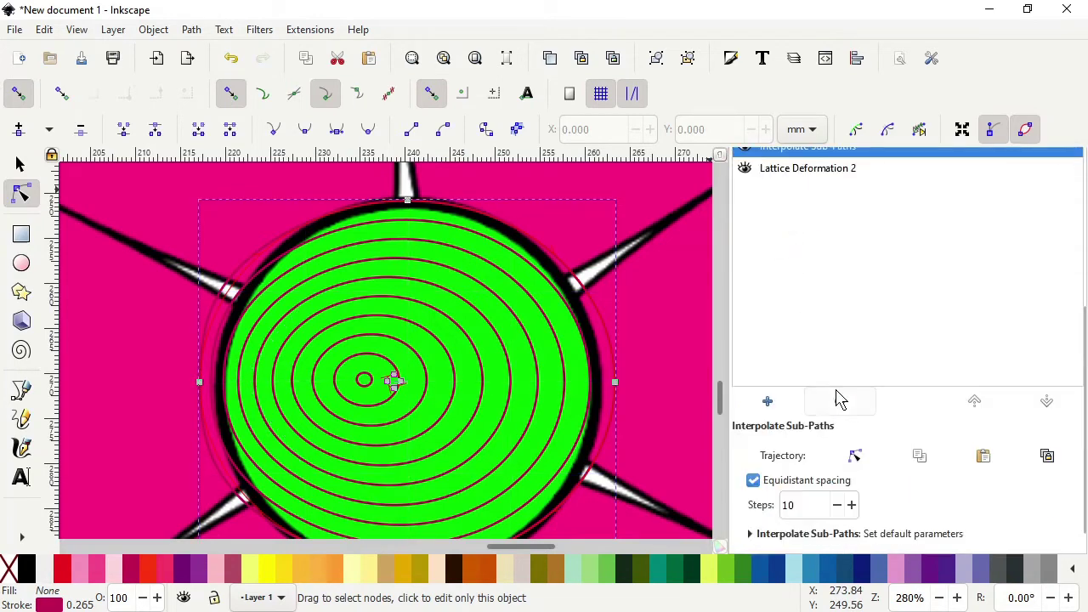
click(851, 505)
click(852, 505)
click(851, 505)
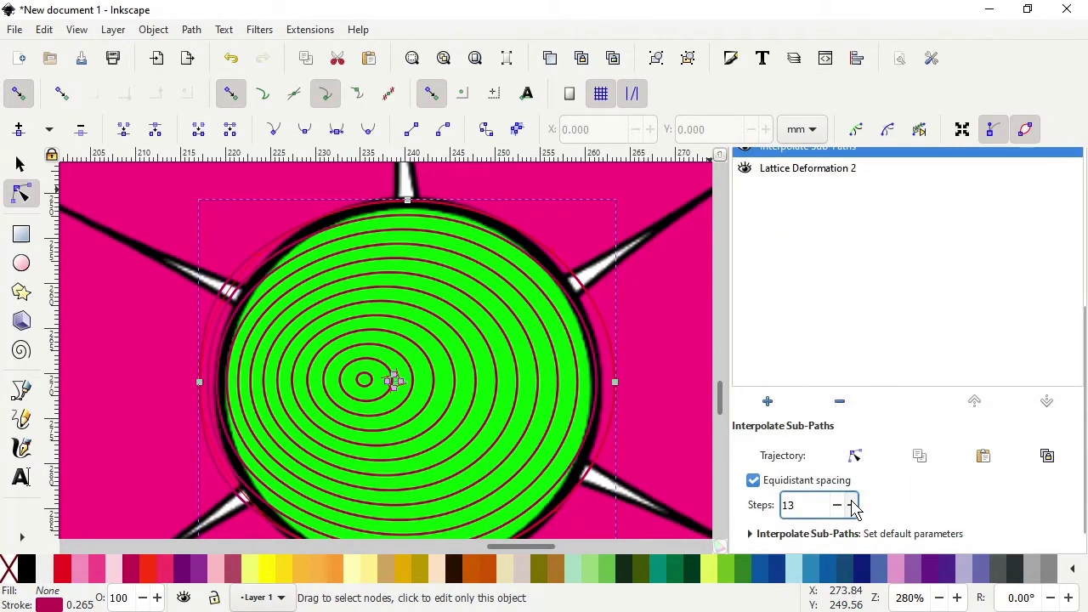
click(852, 505)
click(851, 505)
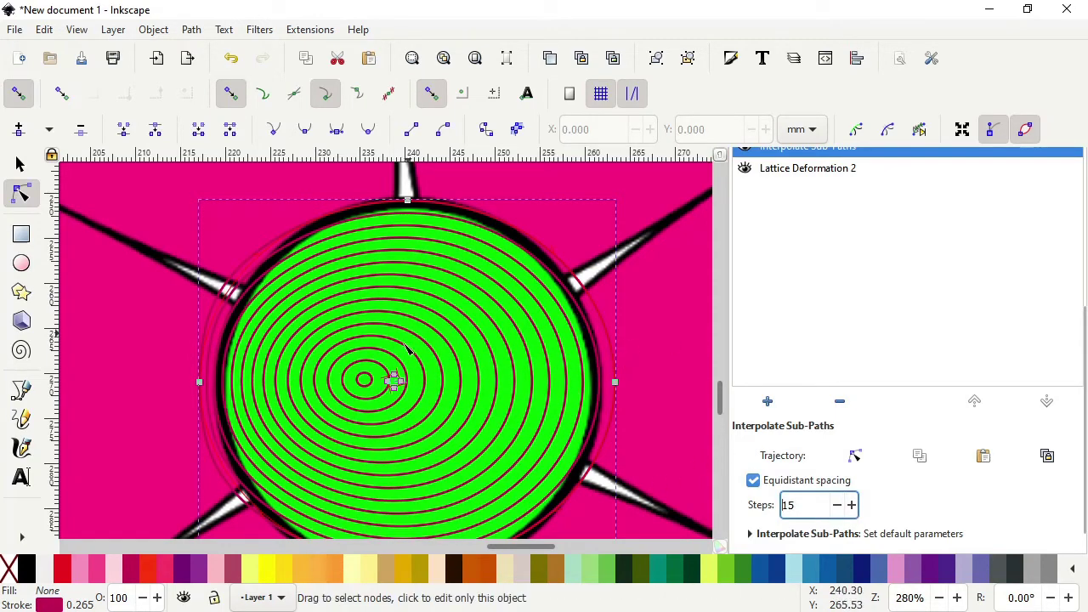
In Lattice Deformation 2, pull the inner control points above and right of centre leftward, and raise the left one about 10 mm toward the upper left
click(791, 170)
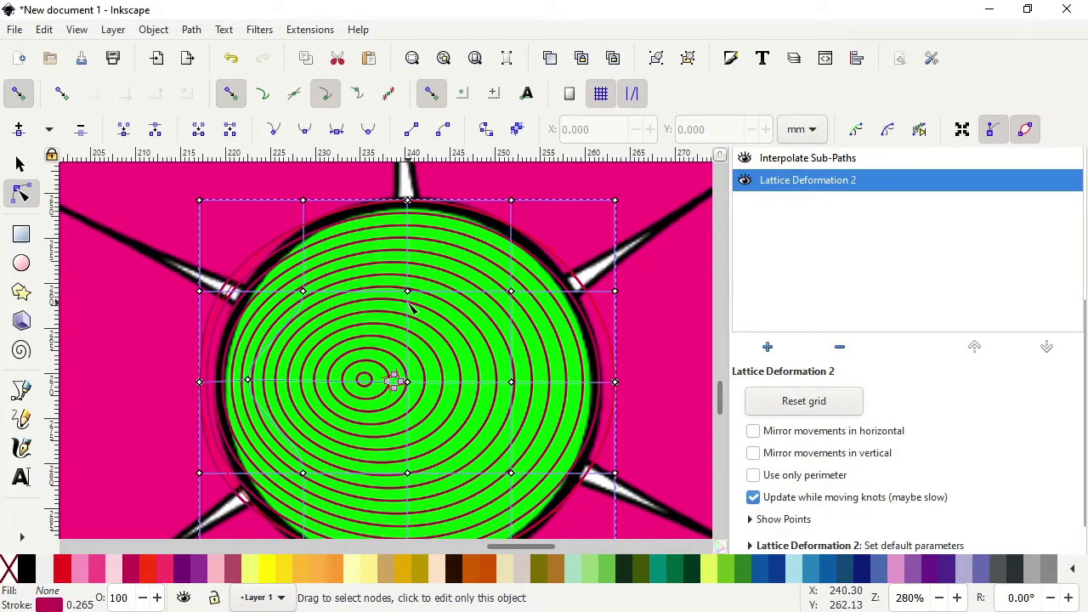
drag(409, 294, 366, 270)
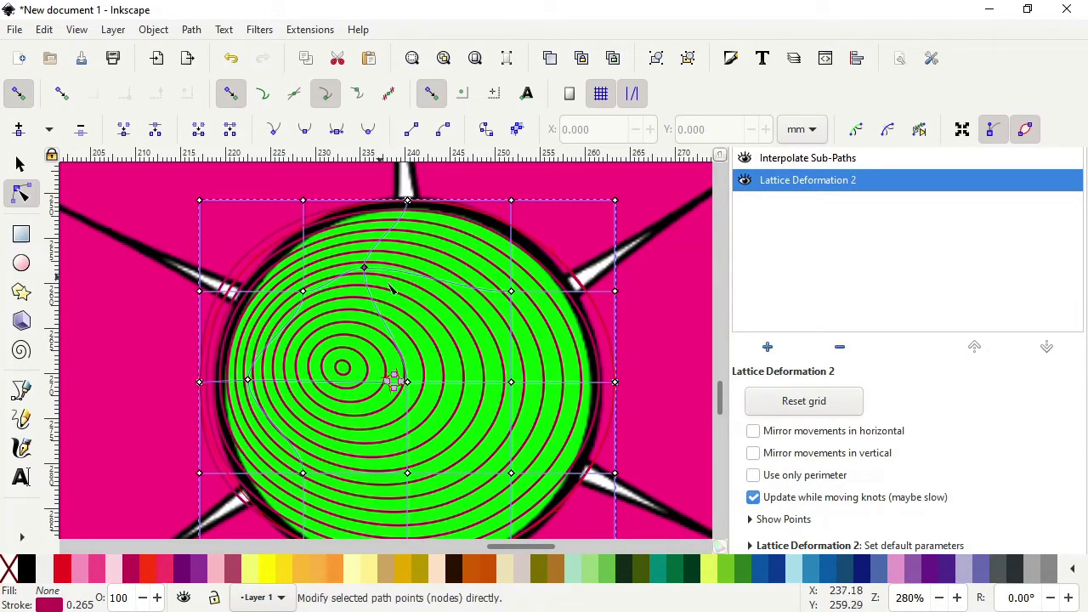
drag(510, 297, 476, 341)
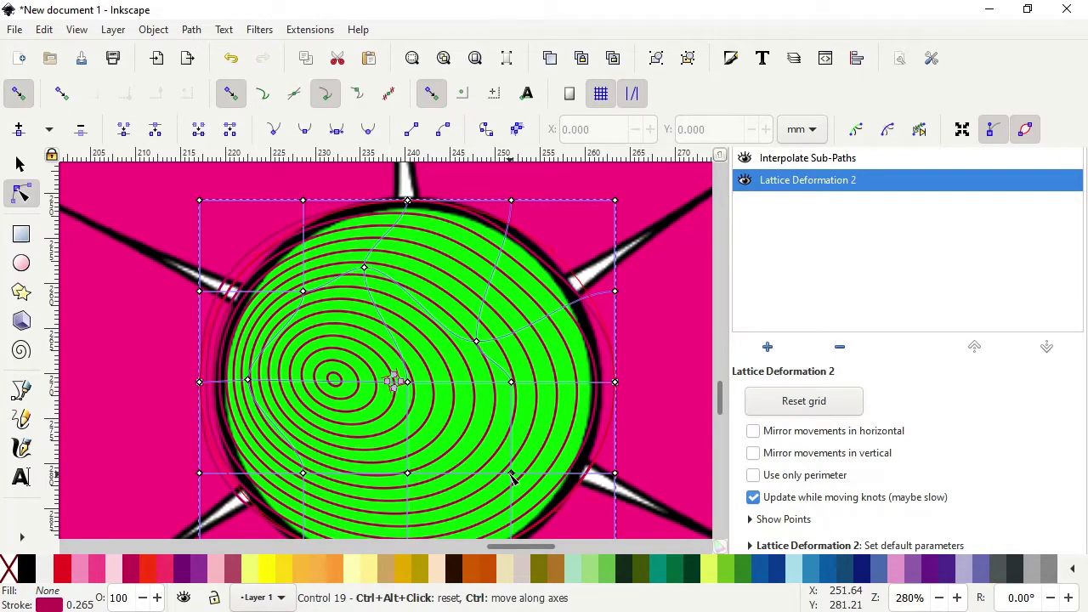
drag(511, 474, 462, 474)
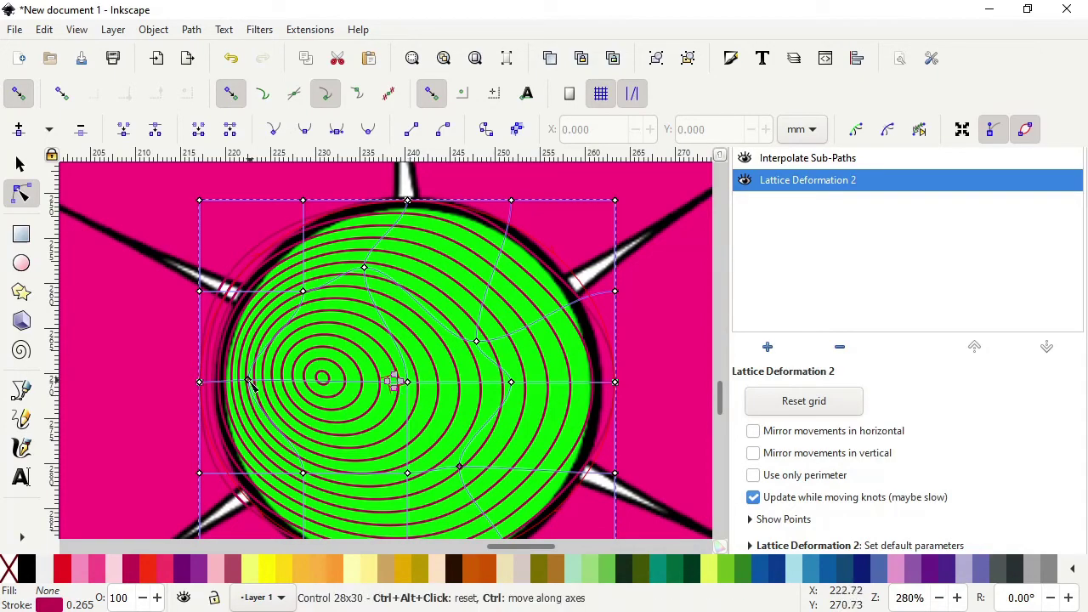
drag(282, 368, 322, 294)
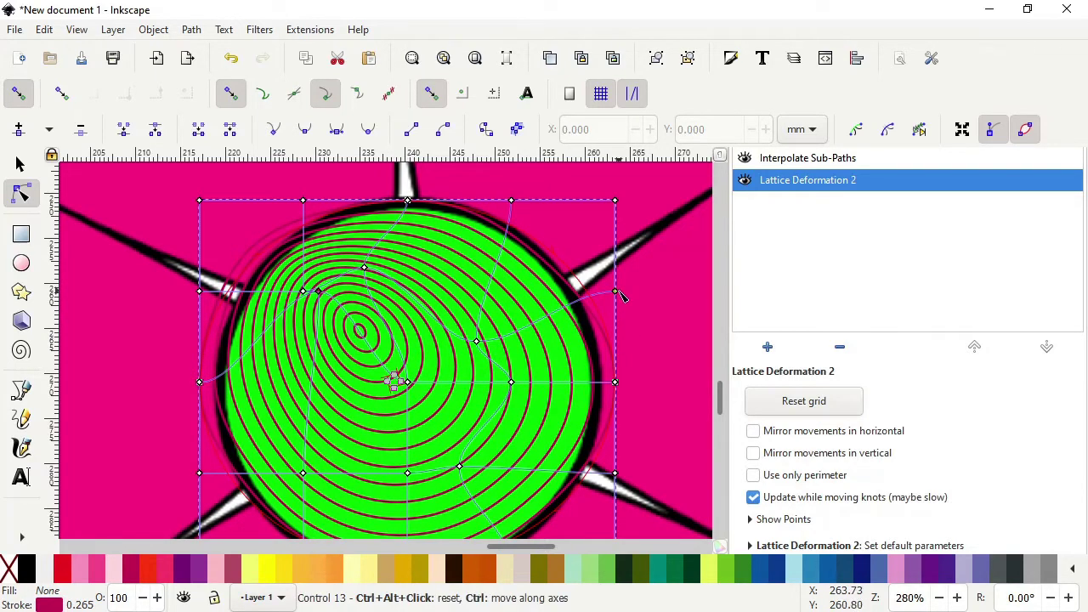
Move the lattice's upper right-edge control point about 2 mm inward and upward, and nudge the two bottom-edge control points beside the middle slightly outward
drag(615, 292, 598, 274)
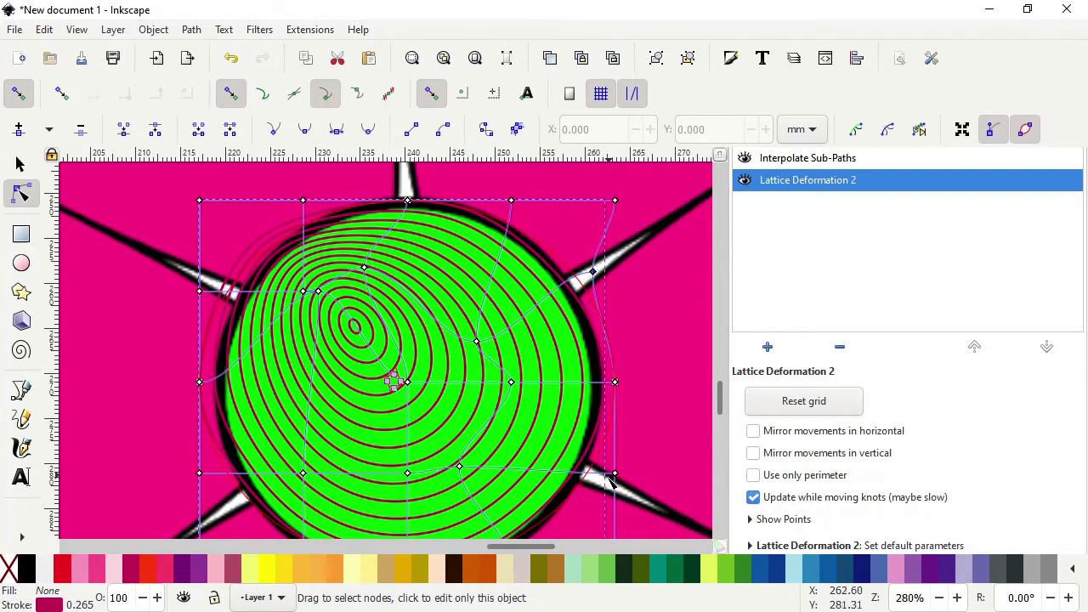
drag(722, 401, 724, 409)
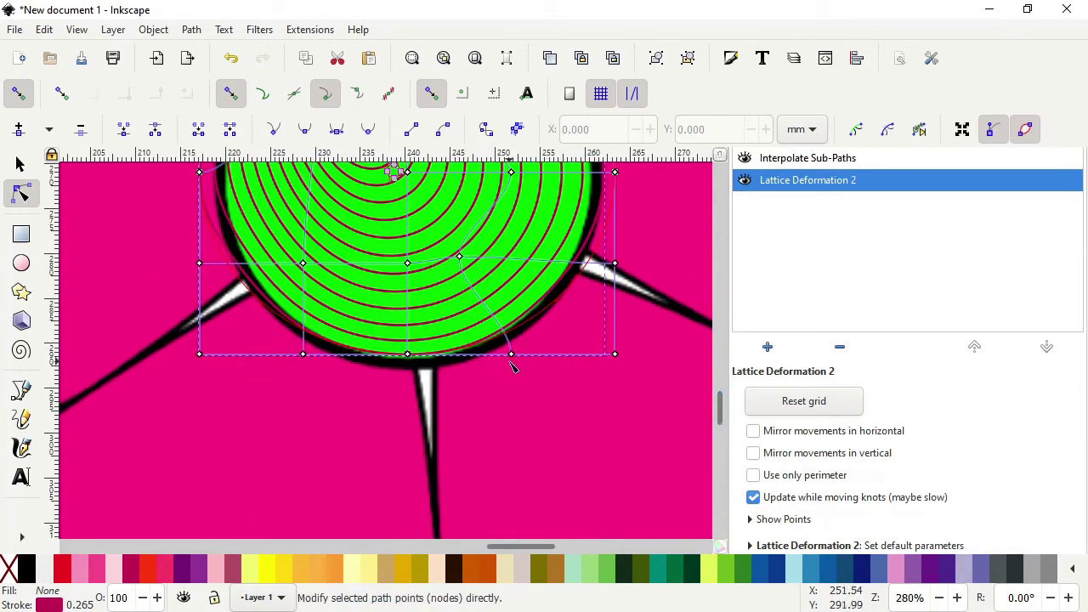
drag(512, 363, 512, 368)
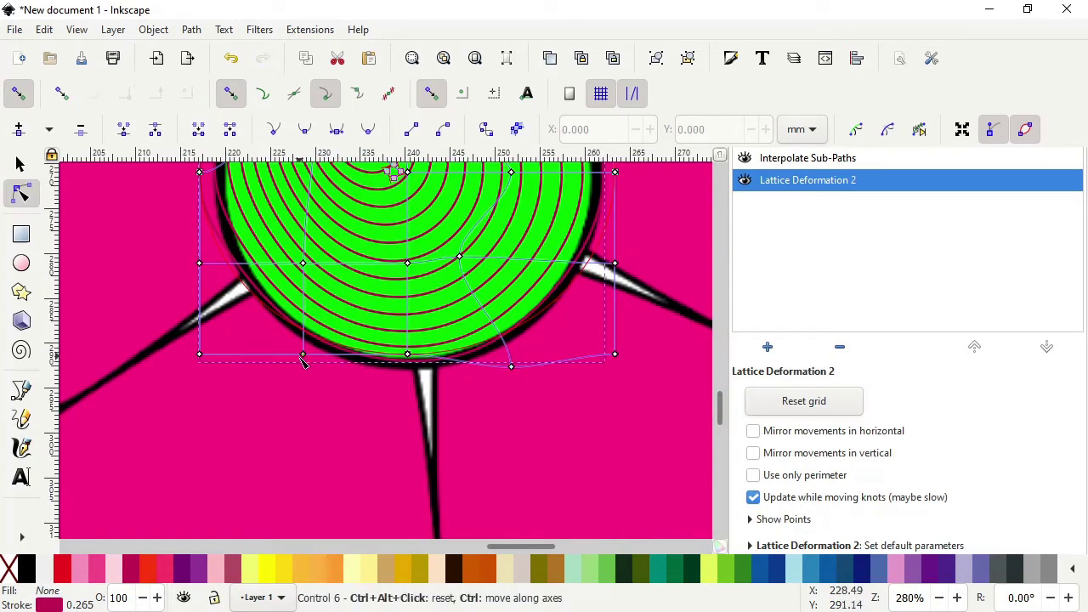
drag(302, 358, 298, 363)
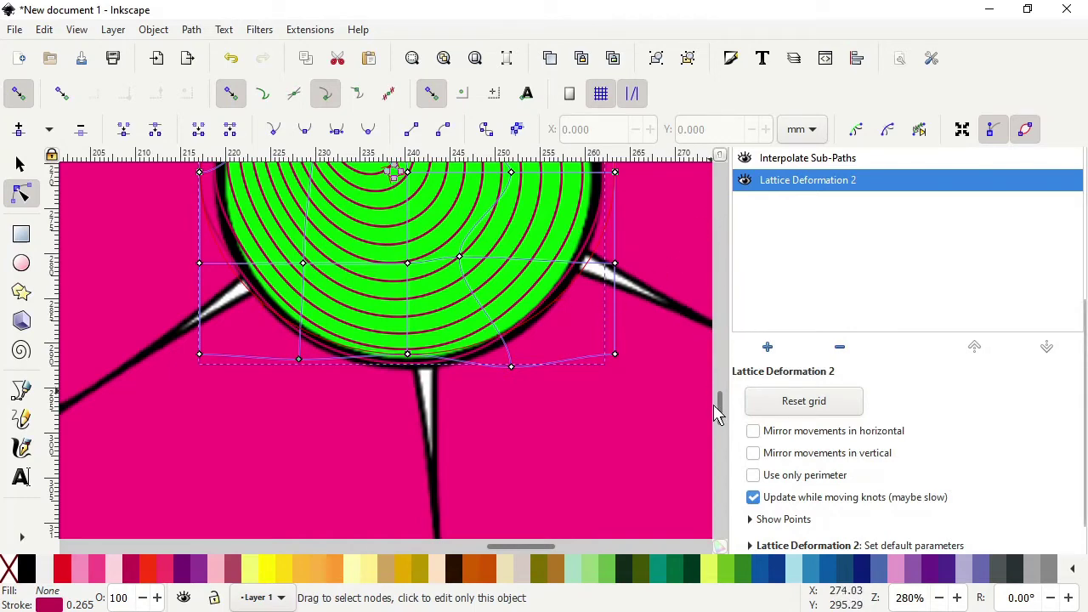
scroll(721, 408, up, 3)
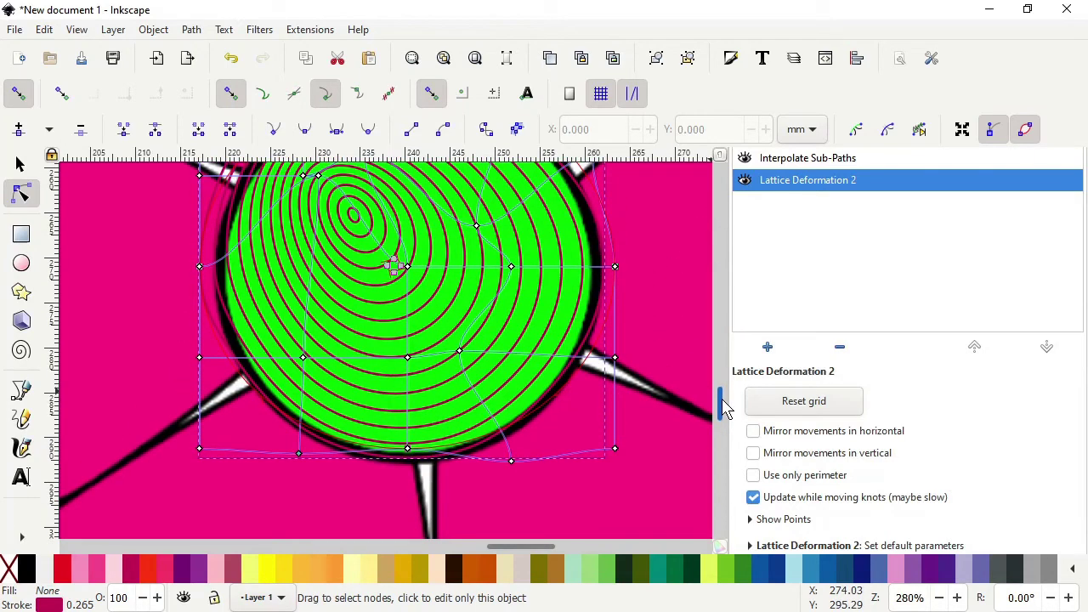
scroll(722, 408, up, 3)
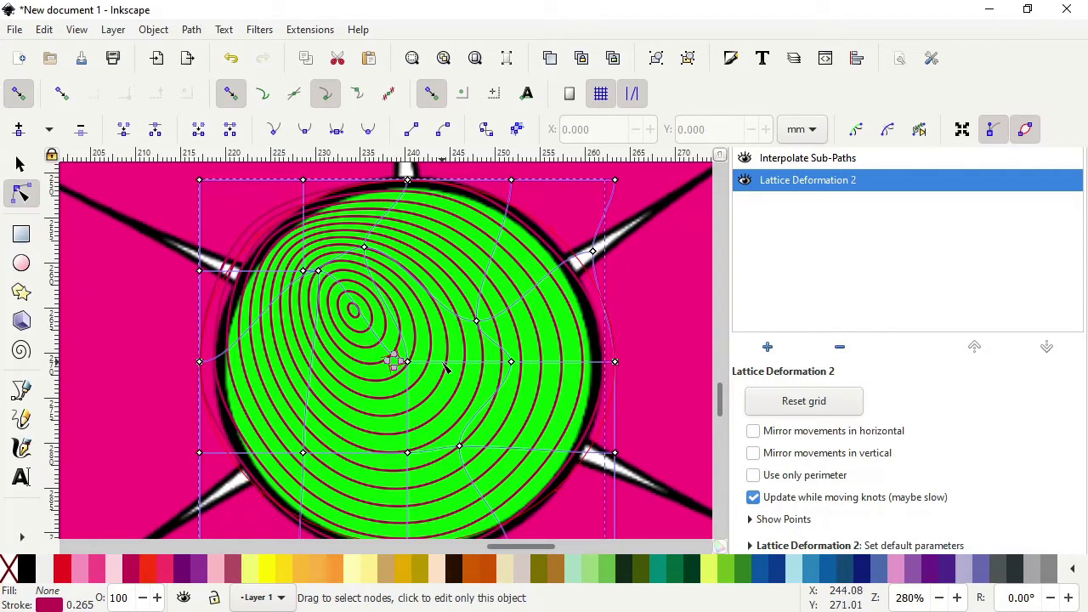
Try to break the deformed ring path apart into separate paths
scroll(442, 338, down, 3)
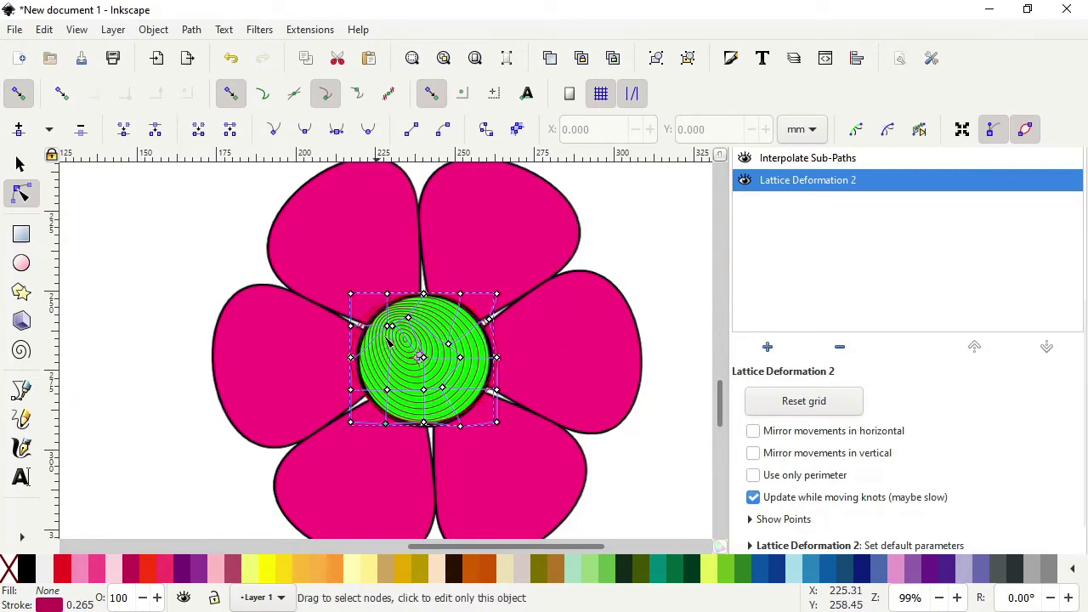
click(191, 33)
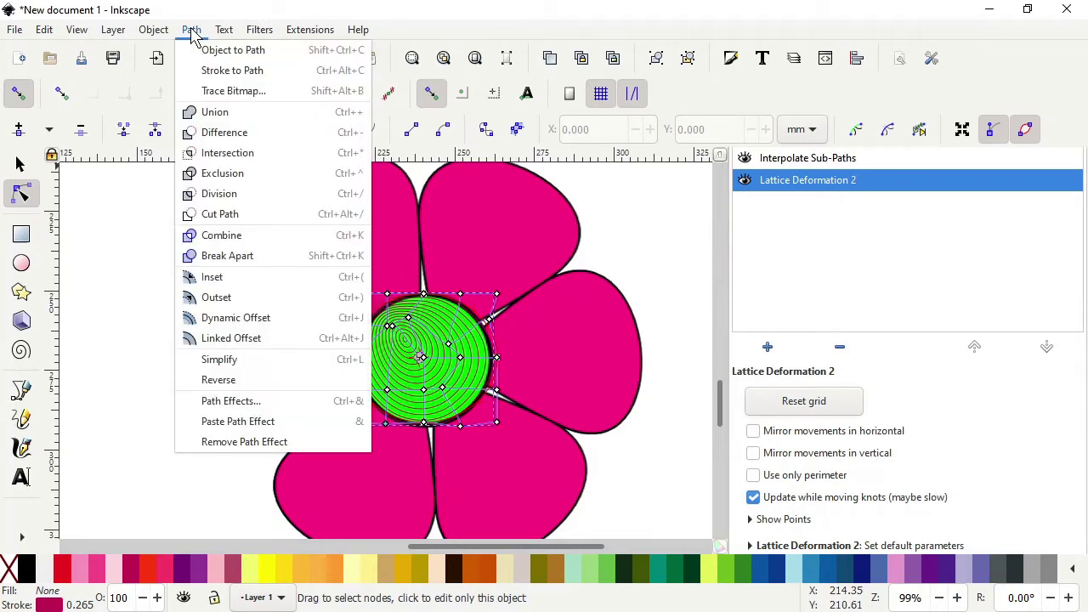
click(226, 256)
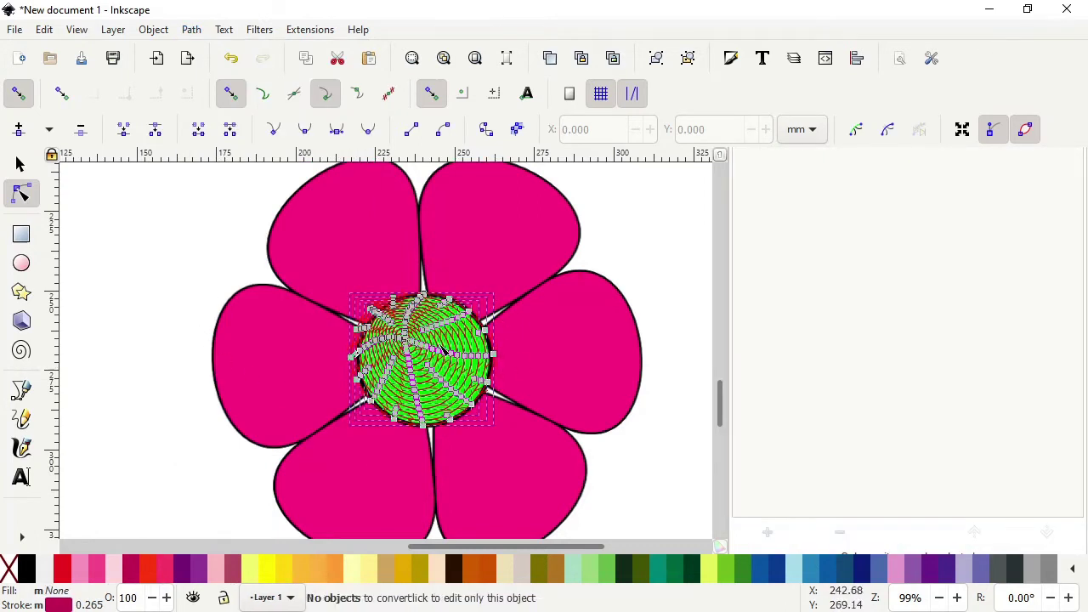
Show the Objects list in its own window beside the flower and review the separated ring paths
click(153, 30)
click(179, 45)
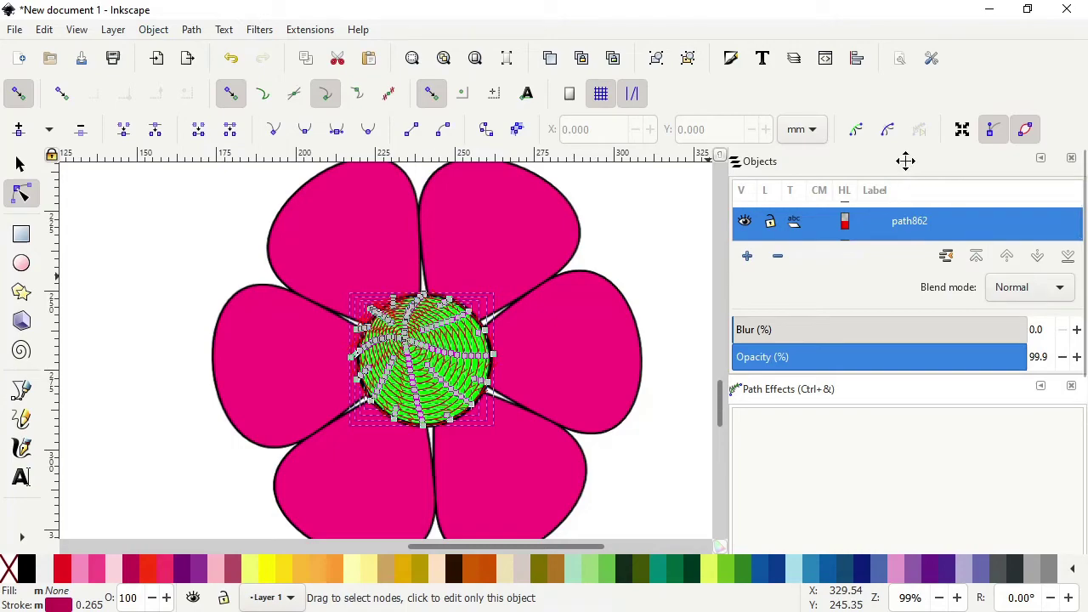
drag(905, 160, 671, 187)
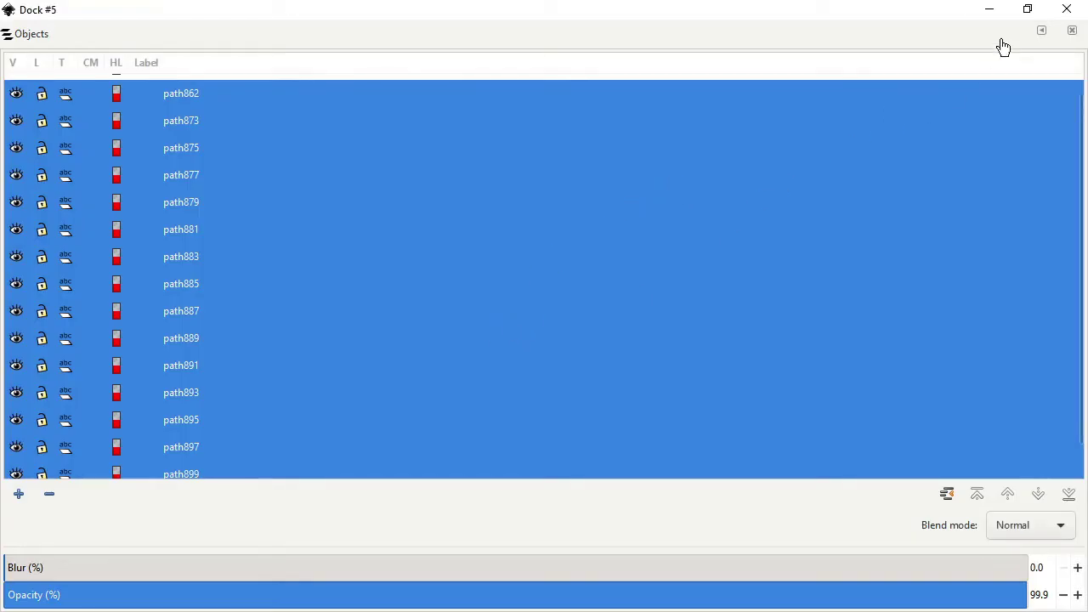
click(1028, 9)
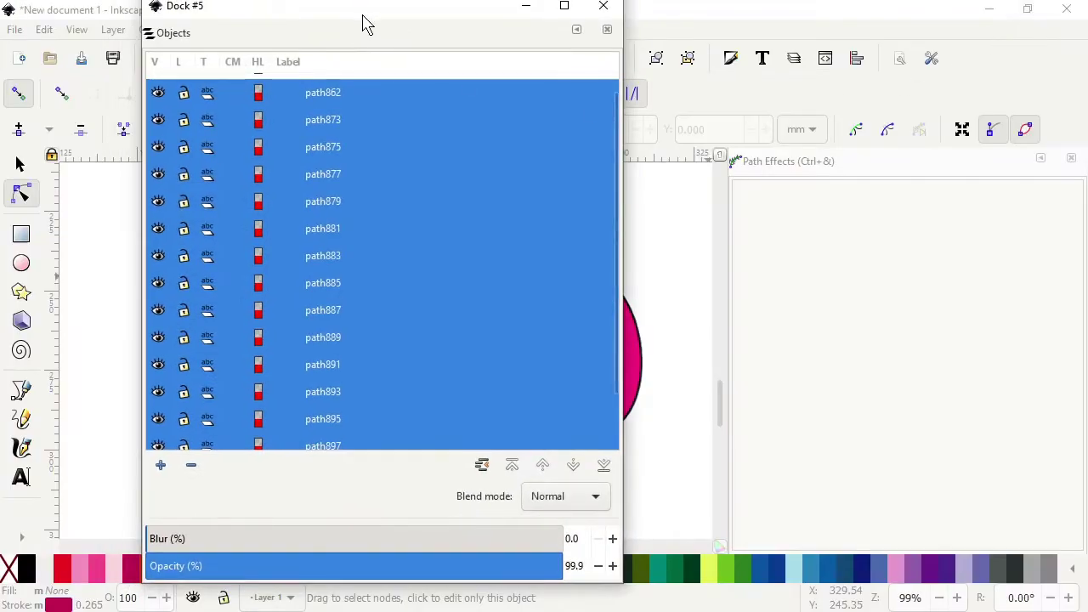
drag(361, 18, 867, 42)
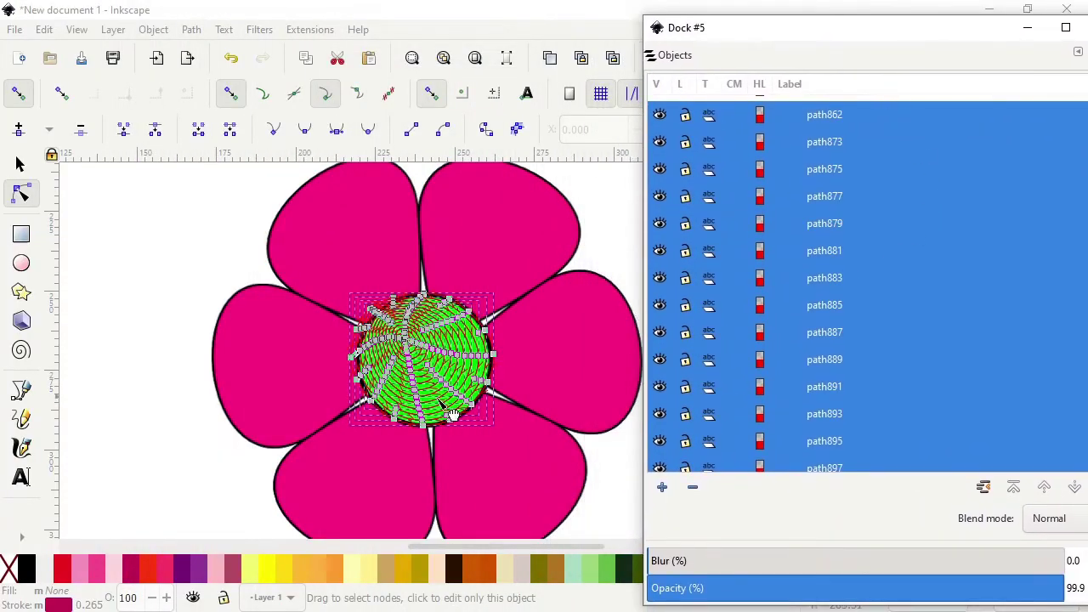
scroll(825, 149, down, 2)
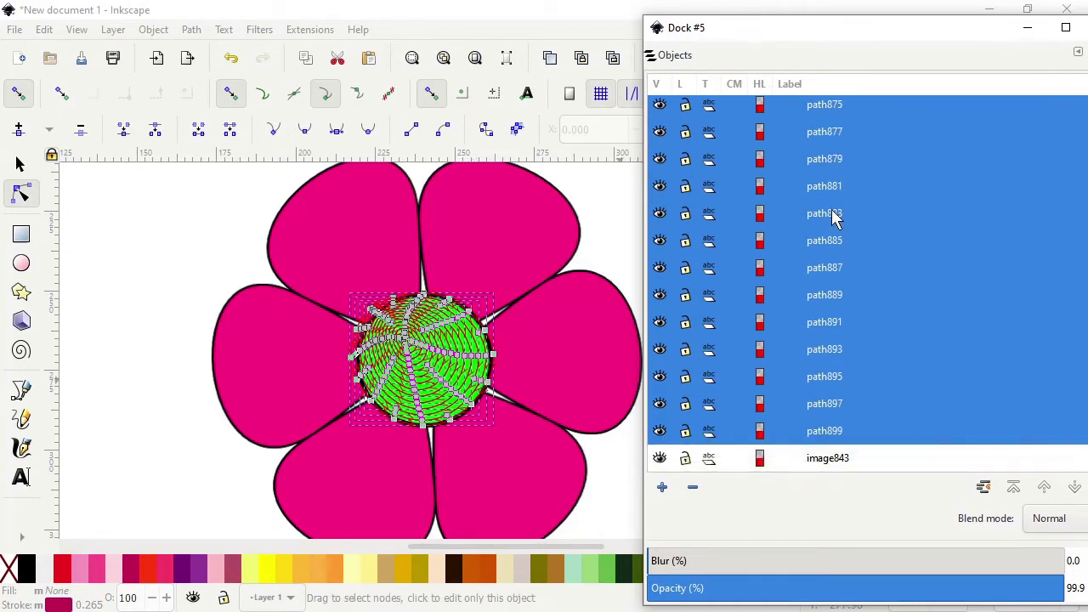
scroll(836, 192, up, 3)
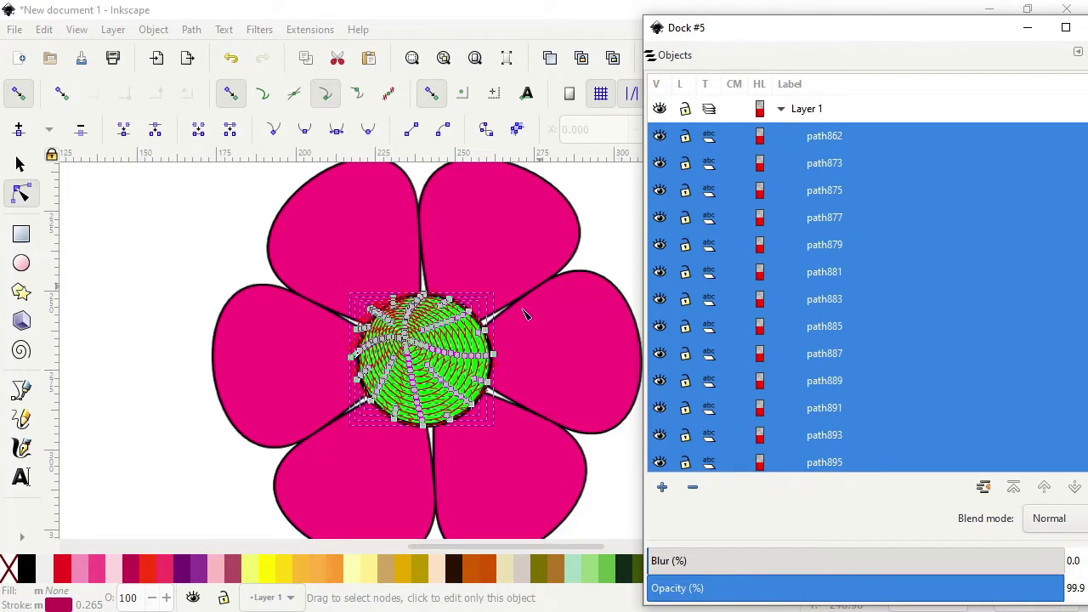
Undo the Break Apart, reselect the single ring path in the object list and try breaking it apart again
click(45, 32)
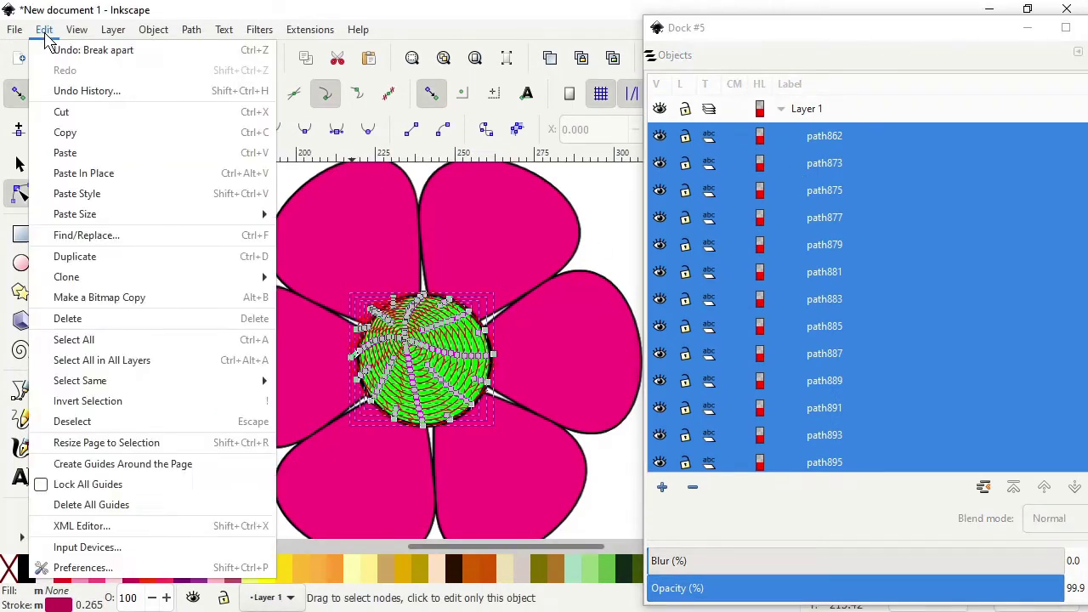
click(88, 49)
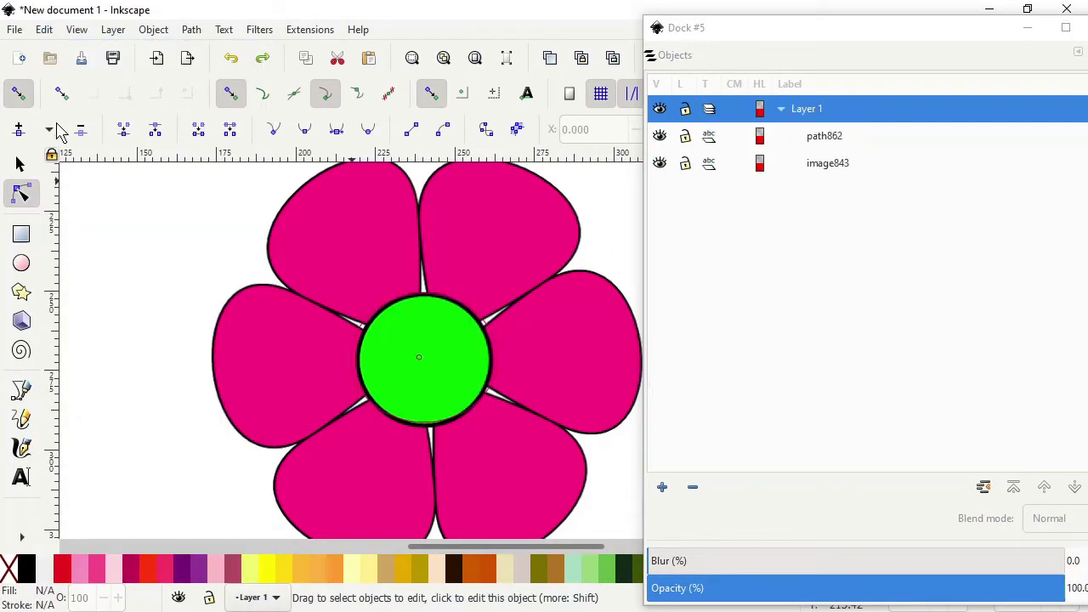
click(816, 139)
click(816, 145)
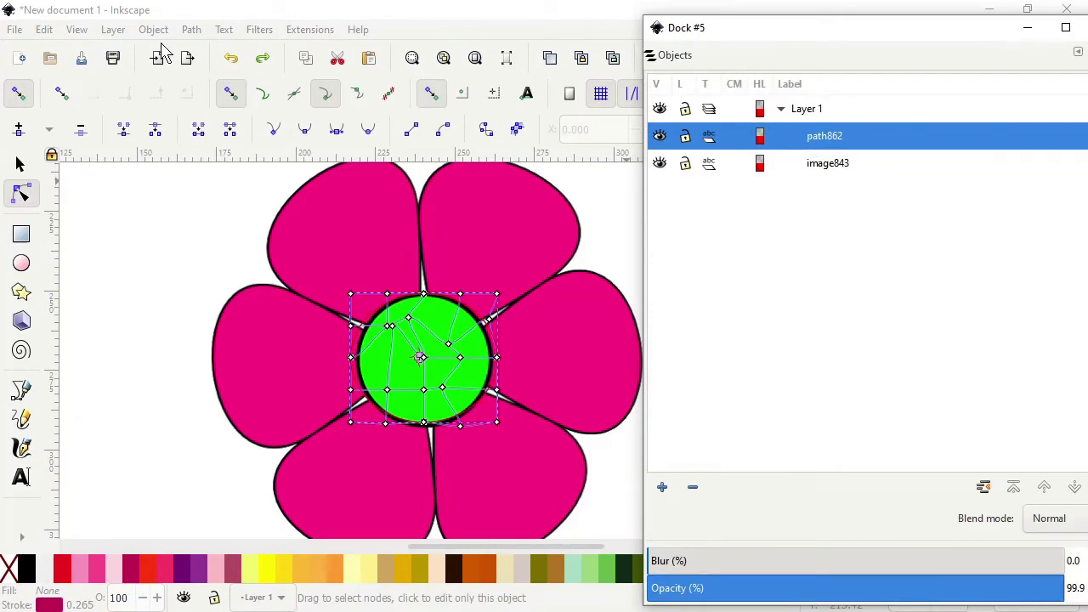
click(192, 32)
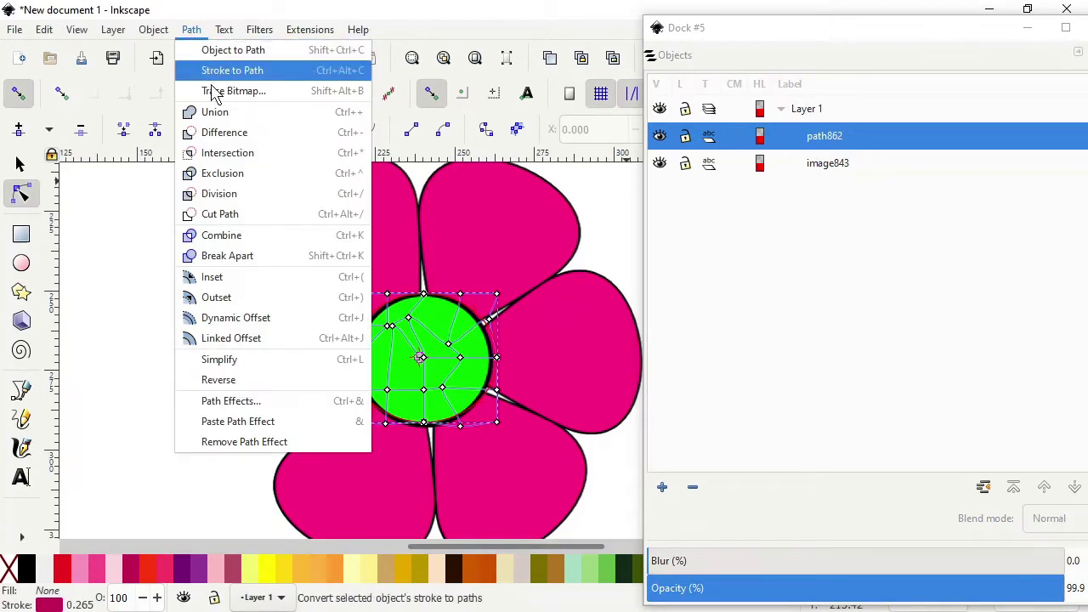
click(226, 256)
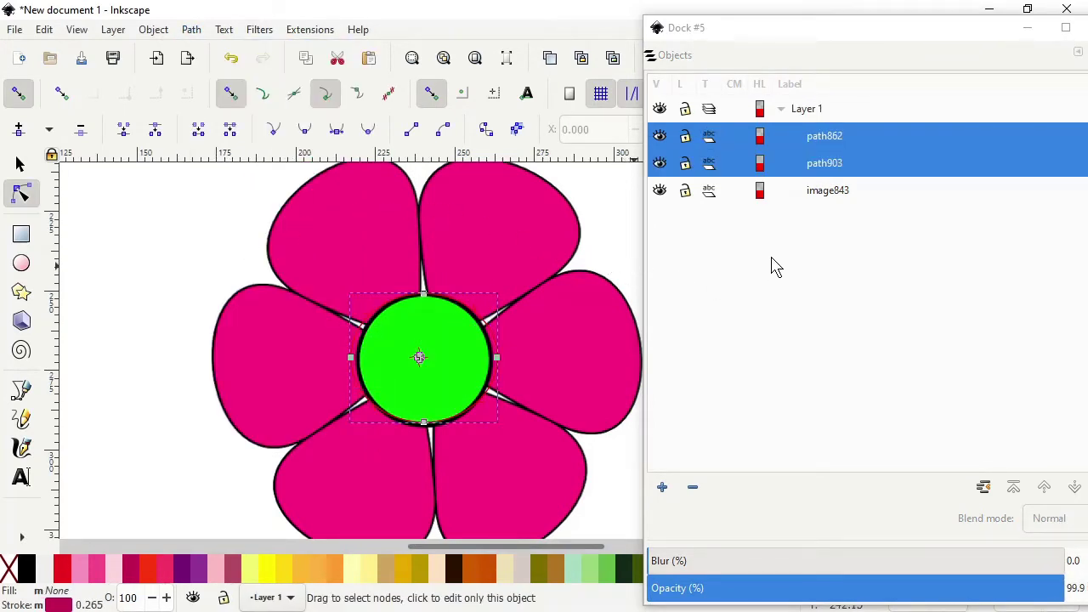
Undo the second Break Apart and the last lattice handle move
click(49, 32)
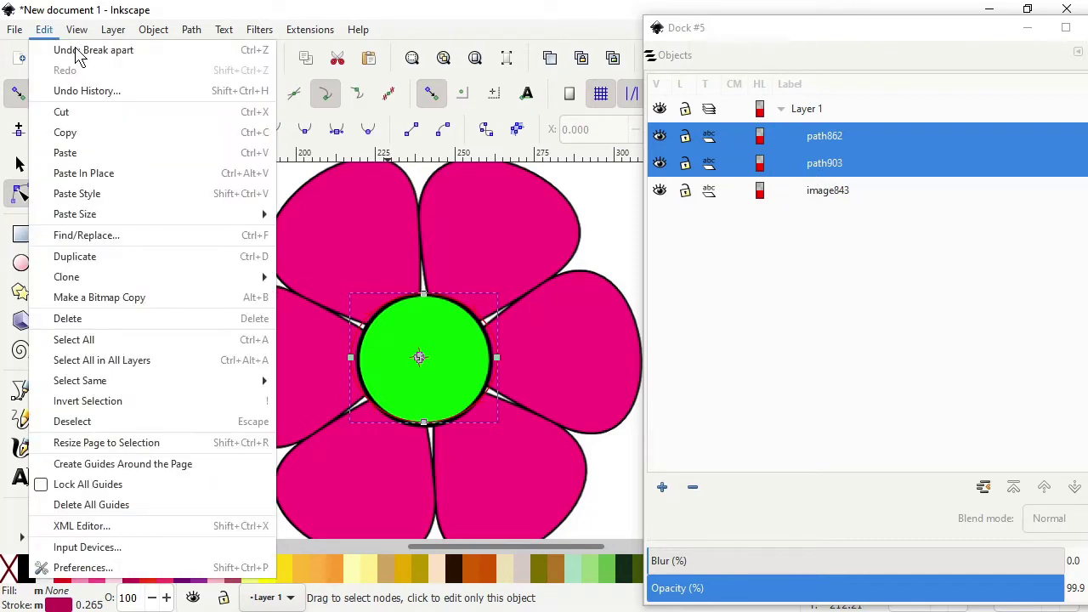
click(77, 53)
click(43, 32)
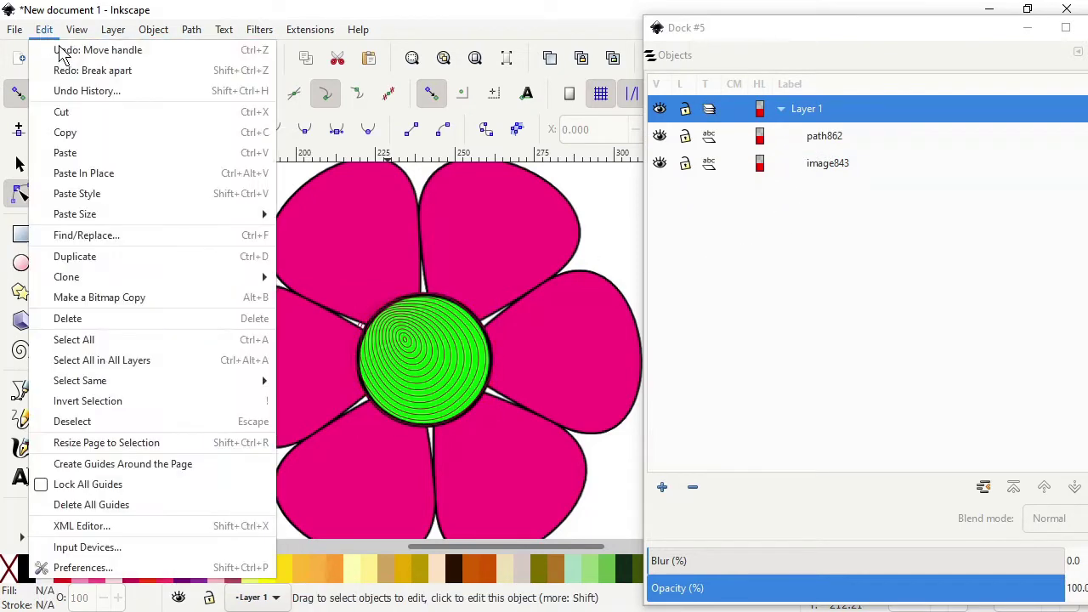
click(82, 49)
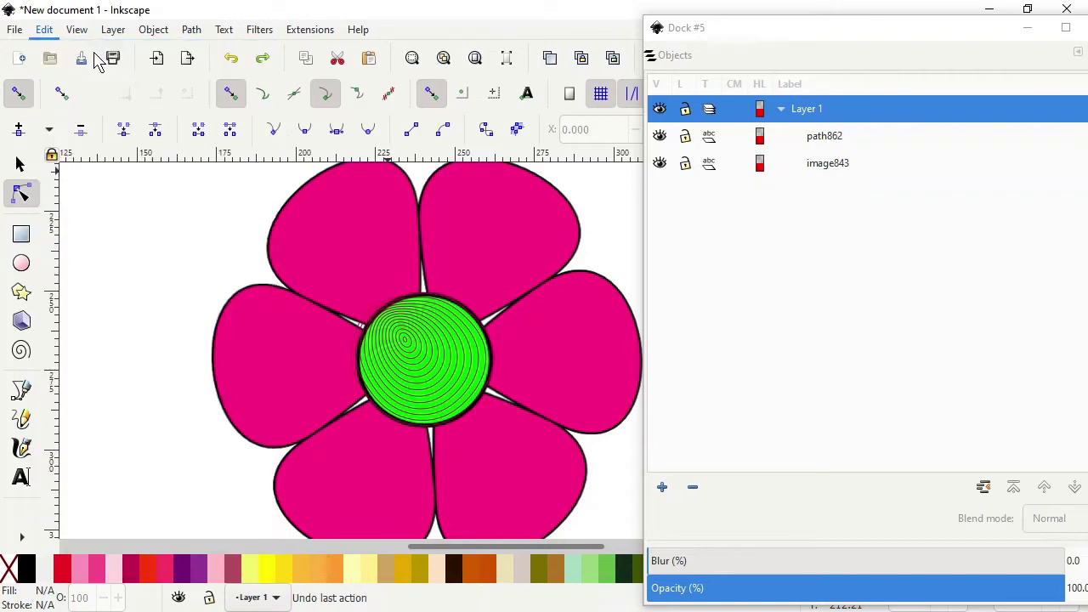
click(44, 32)
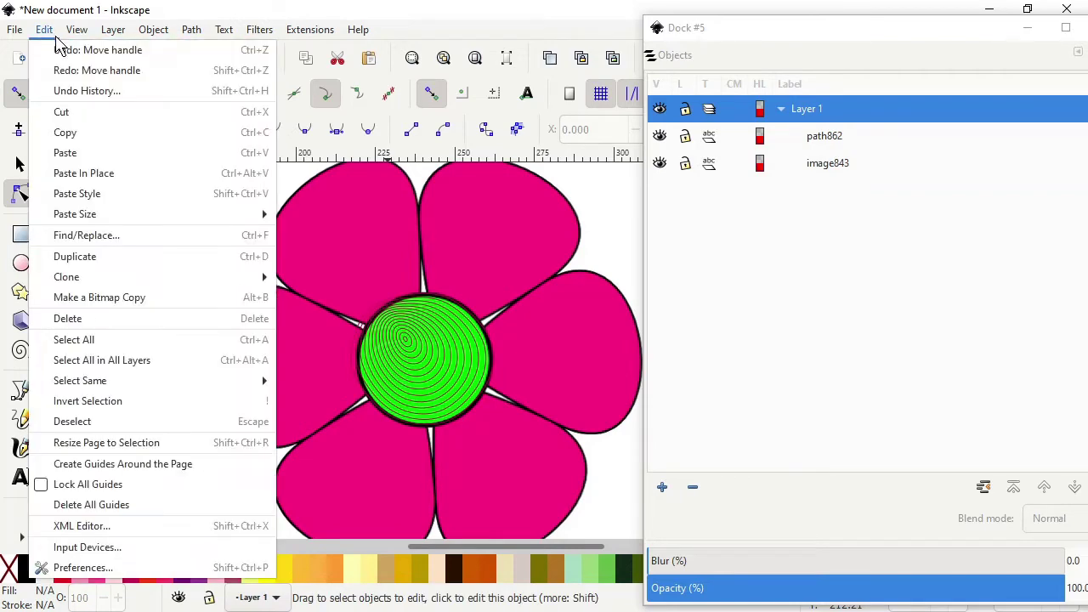
click(421, 375)
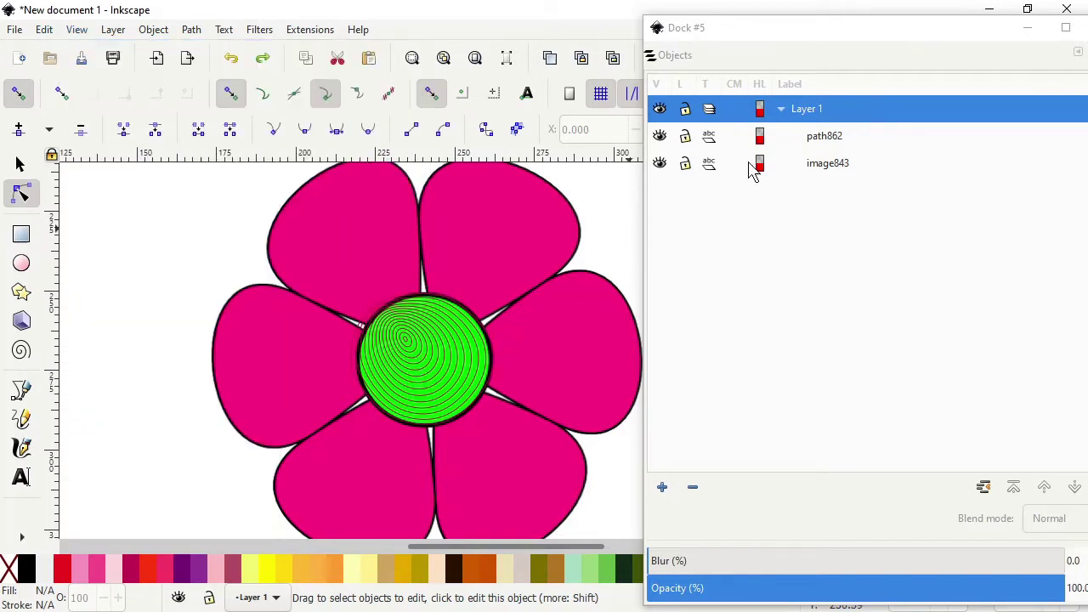
Select the restored ring path in the object list, break it apart into individual ring paths and clear the selection
click(826, 139)
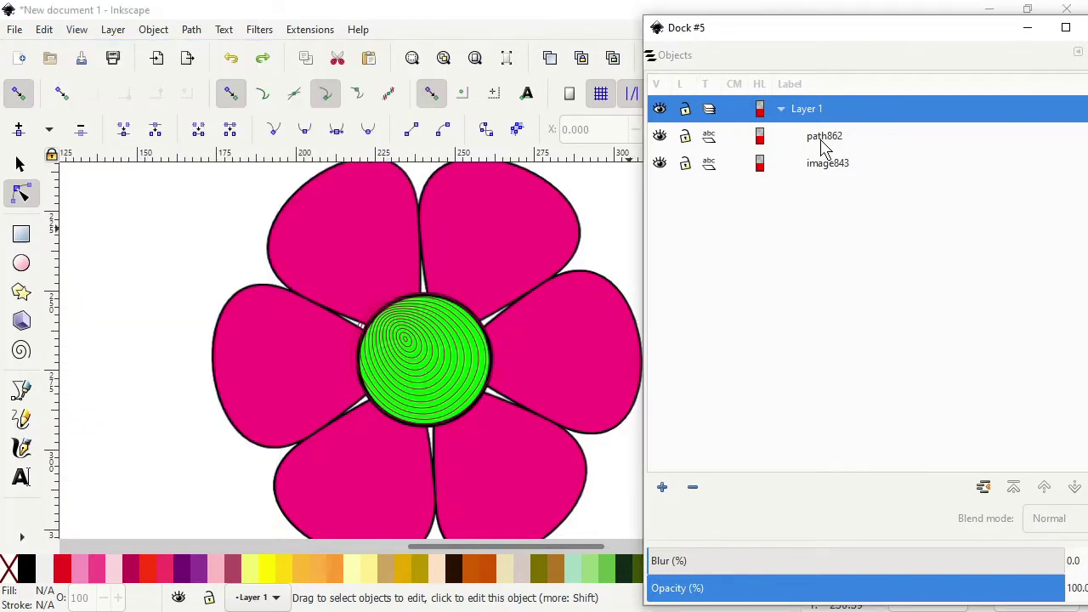
click(812, 143)
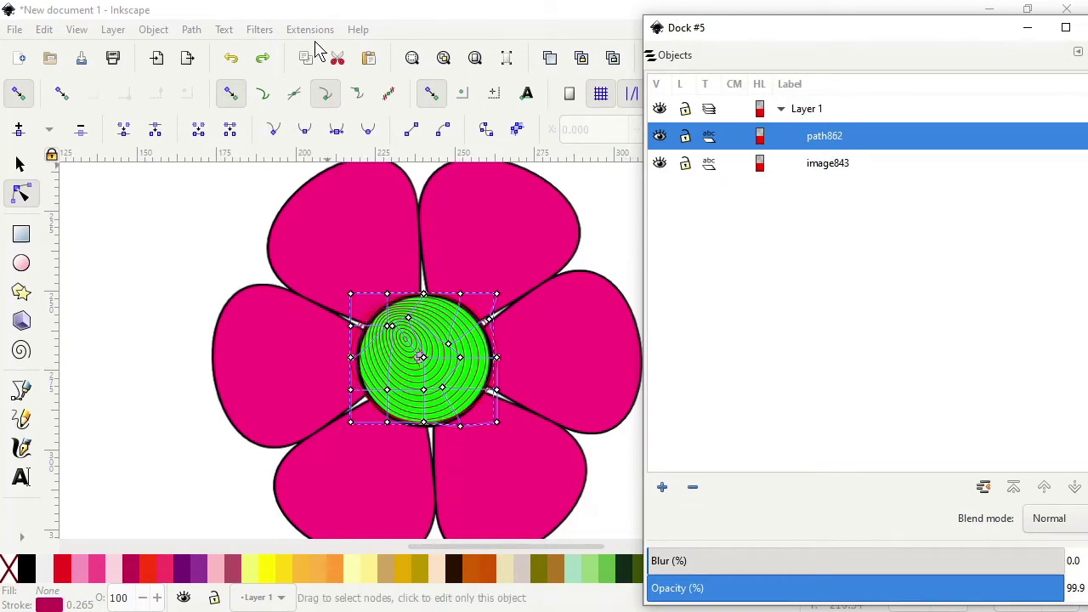
click(194, 31)
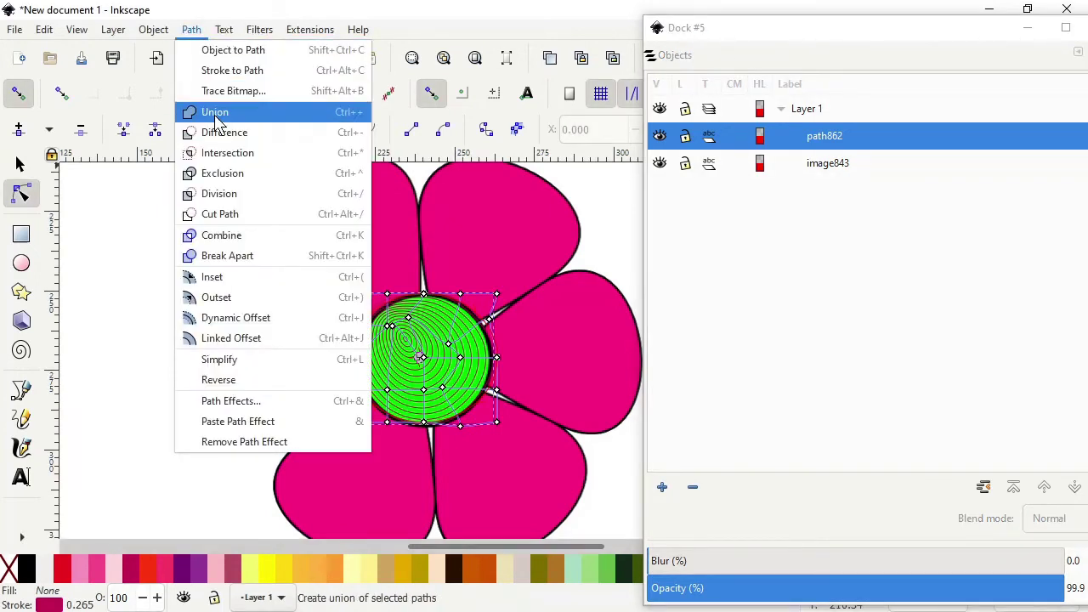
click(228, 257)
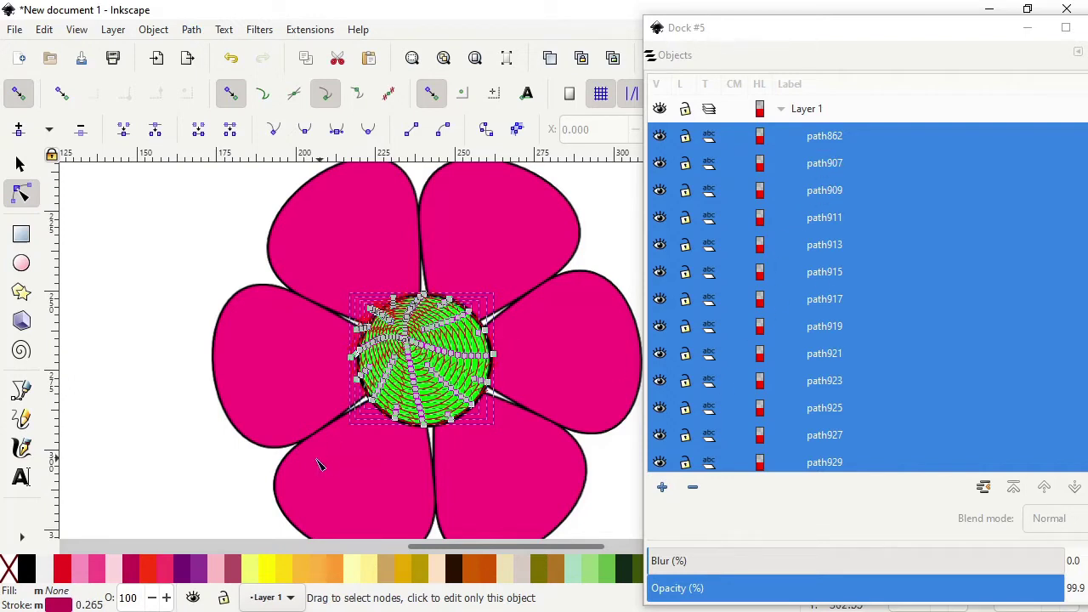
click(158, 437)
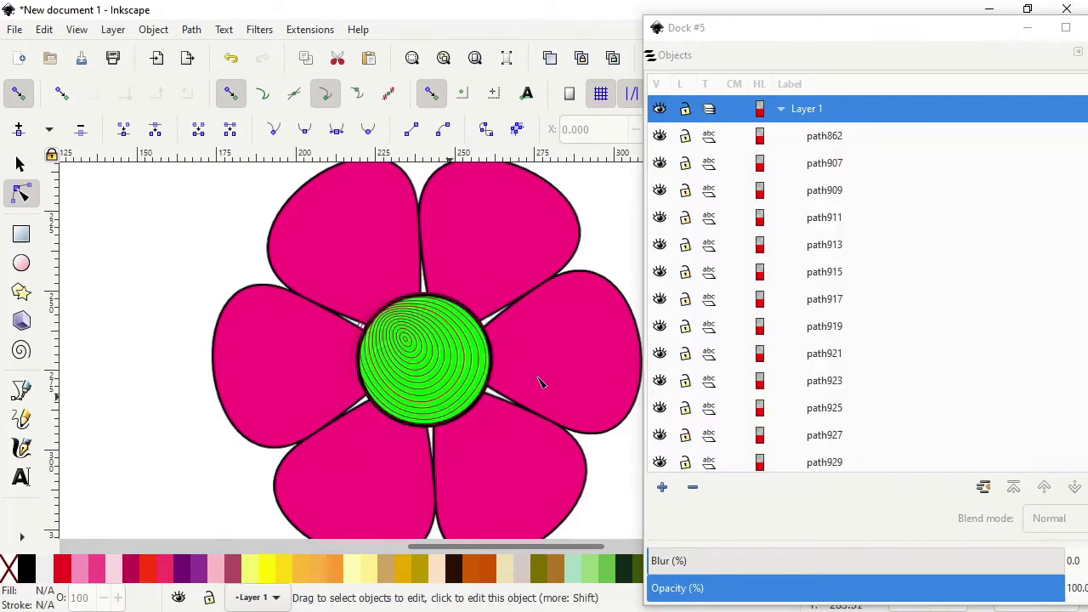
Select all the ring paths from path862 to path933, give their strokes the finest dotted dash pattern and clear the selection
click(821, 141)
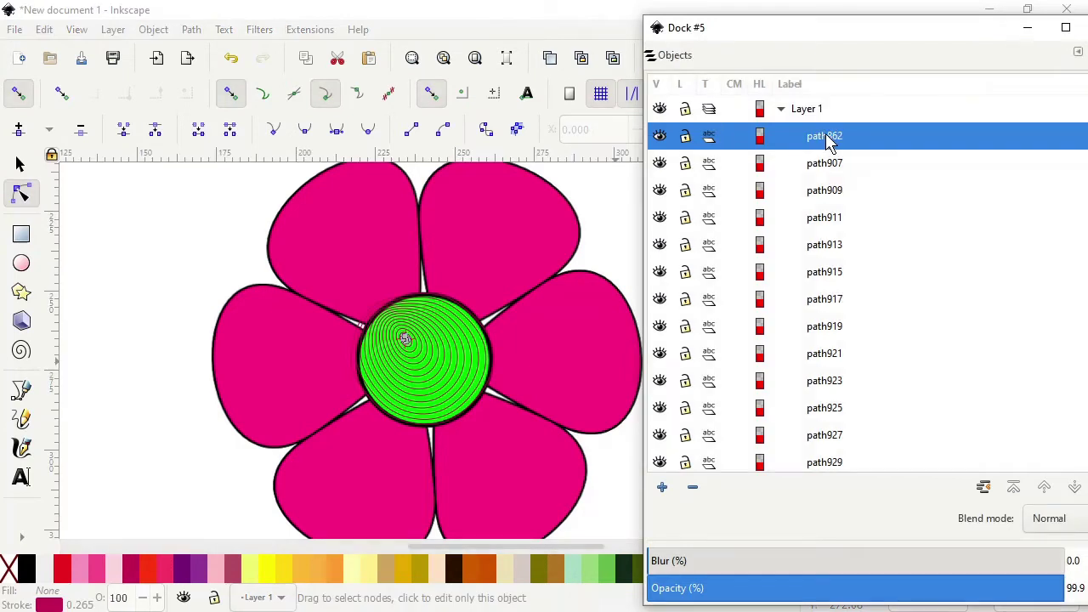
scroll(935, 323, down, 2)
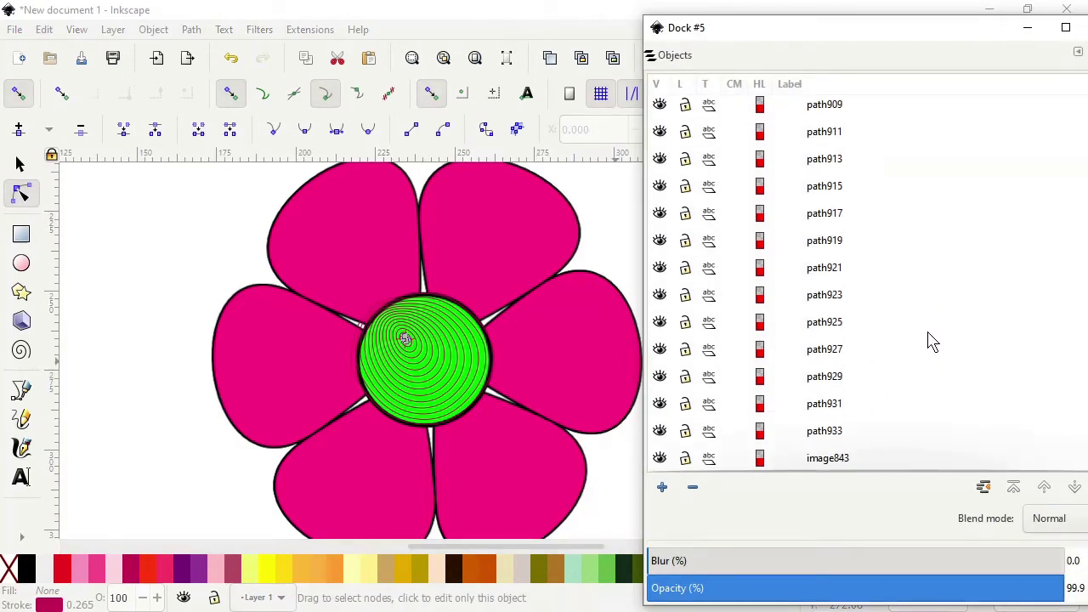
shift+click(822, 431)
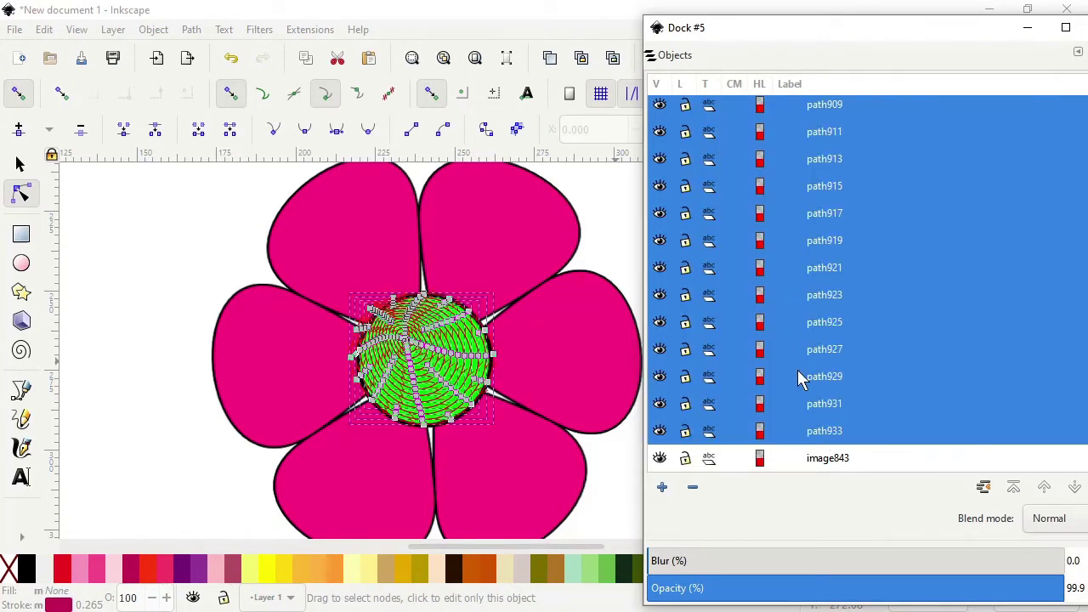
click(191, 32)
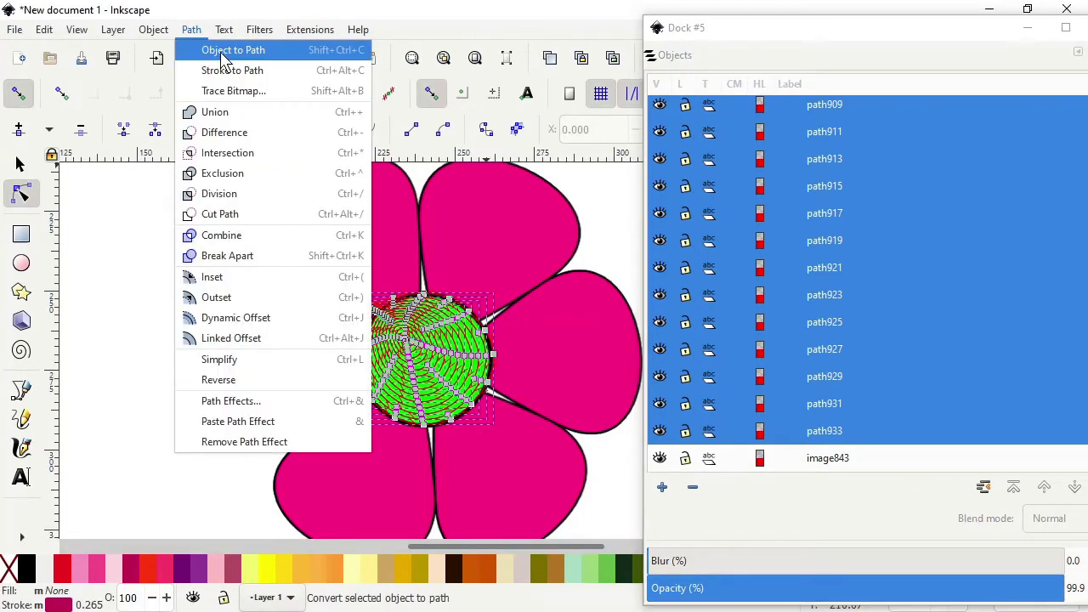
mouse_move(156, 32)
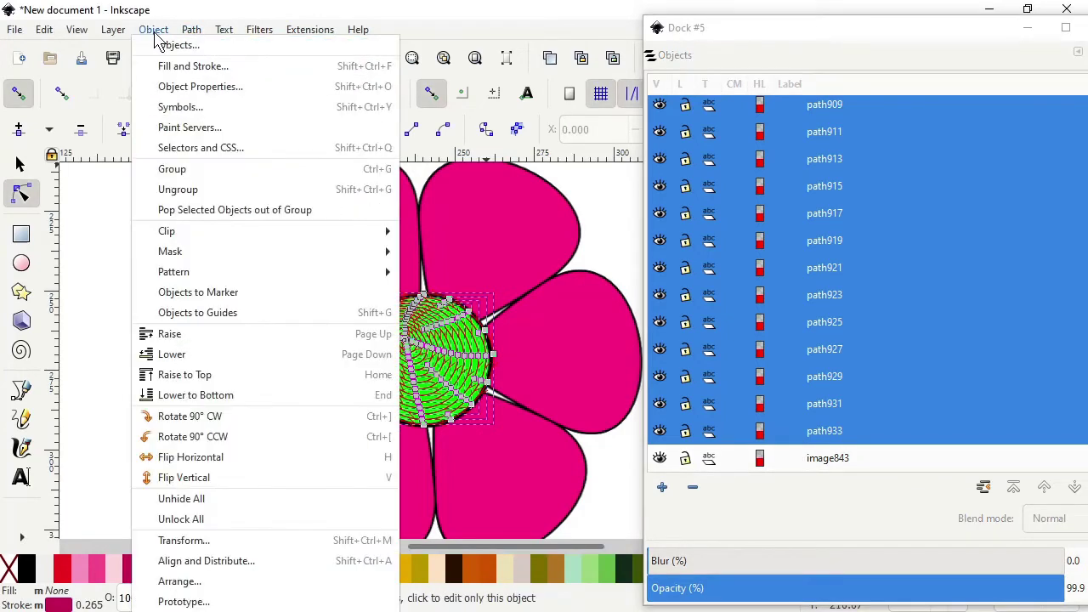
click(183, 68)
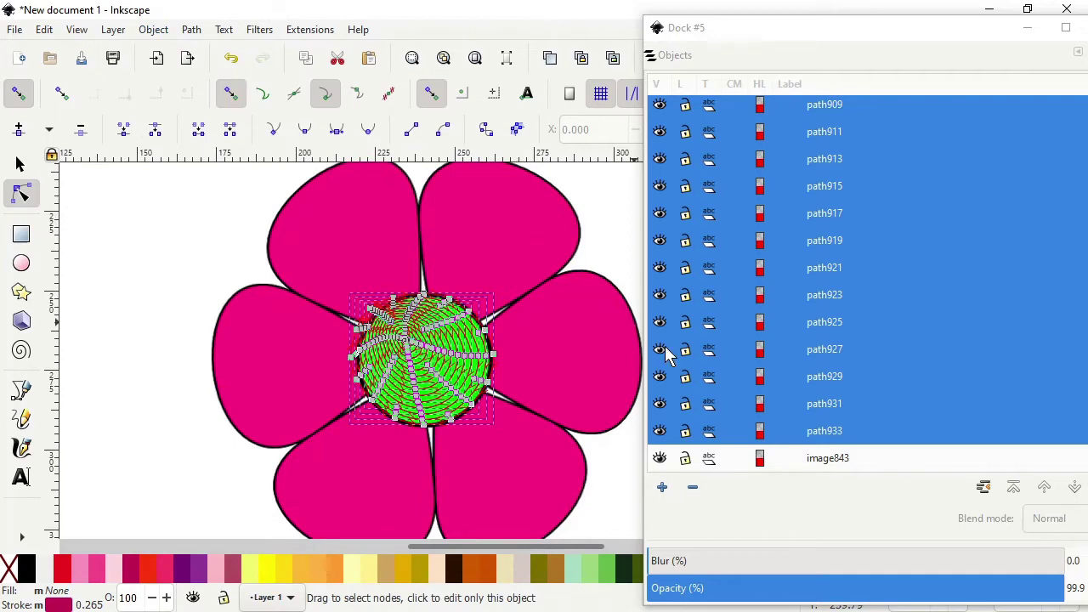
drag(949, 32, 457, 12)
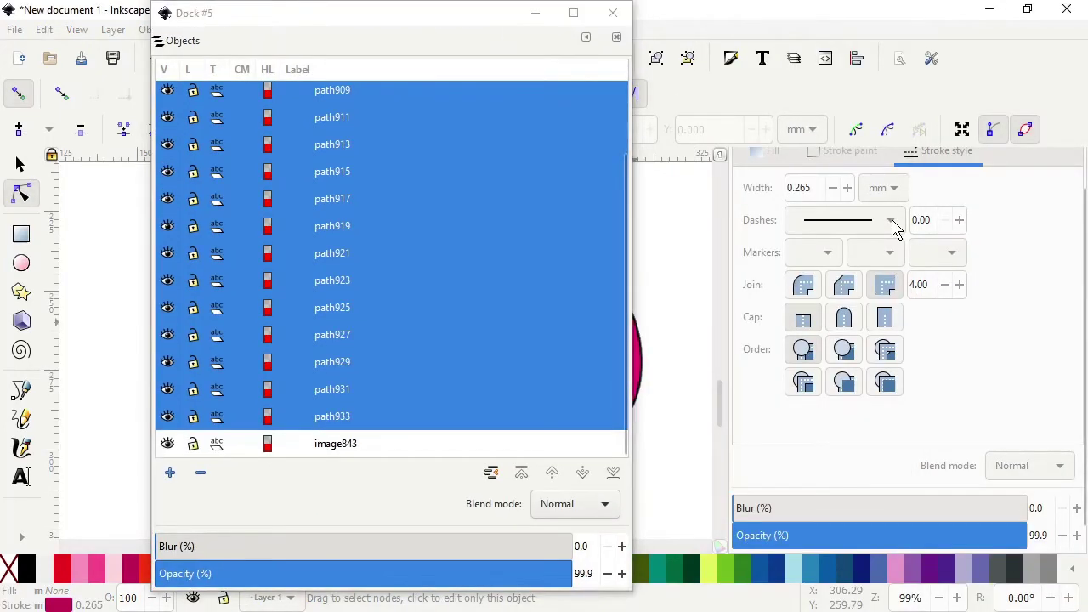
click(891, 223)
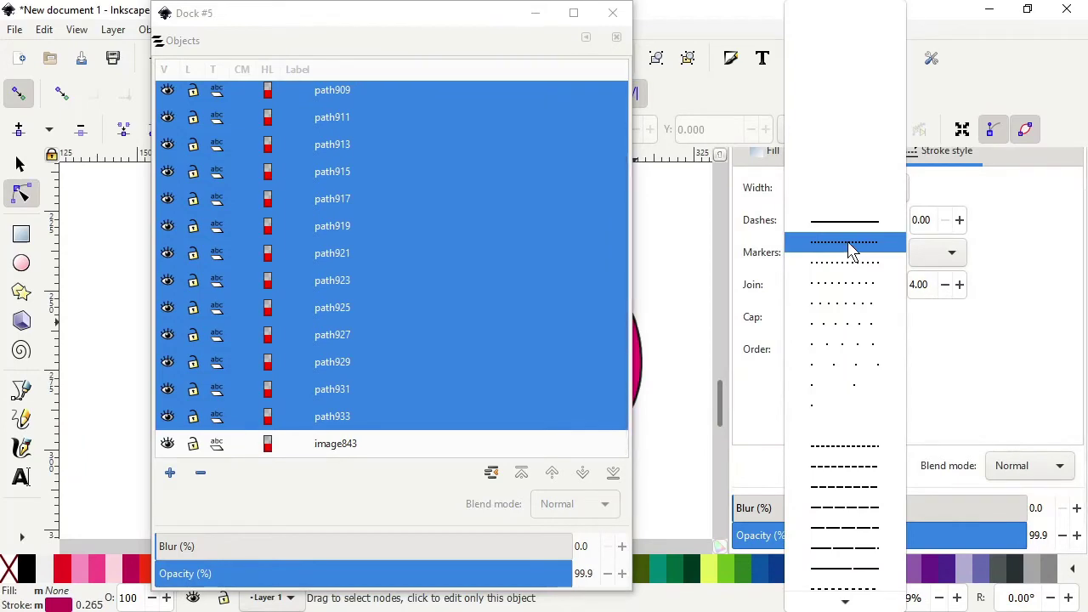
click(850, 244)
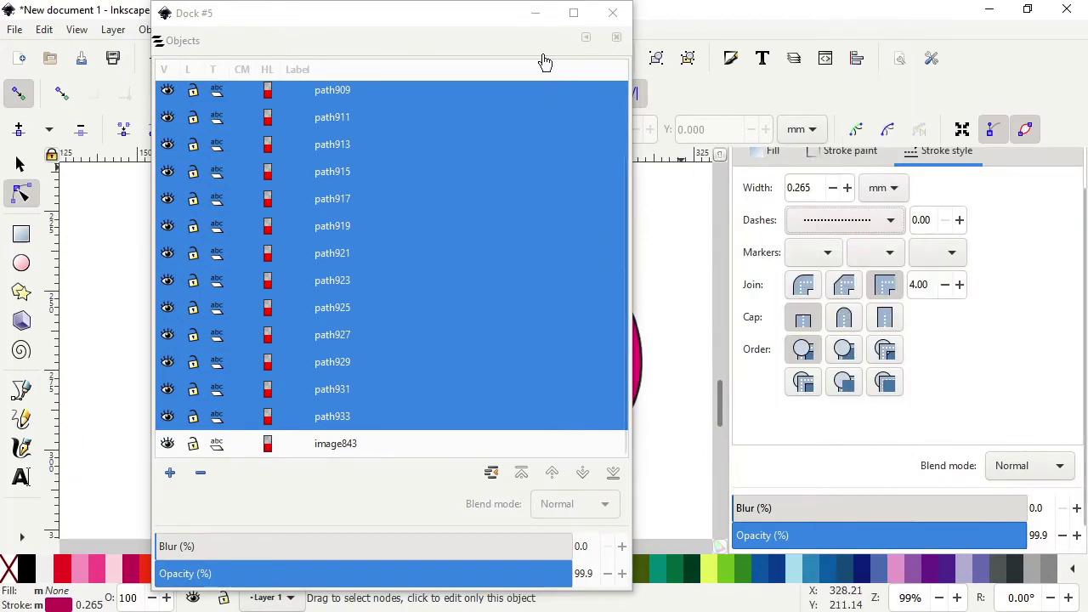
drag(433, 20, 961, 68)
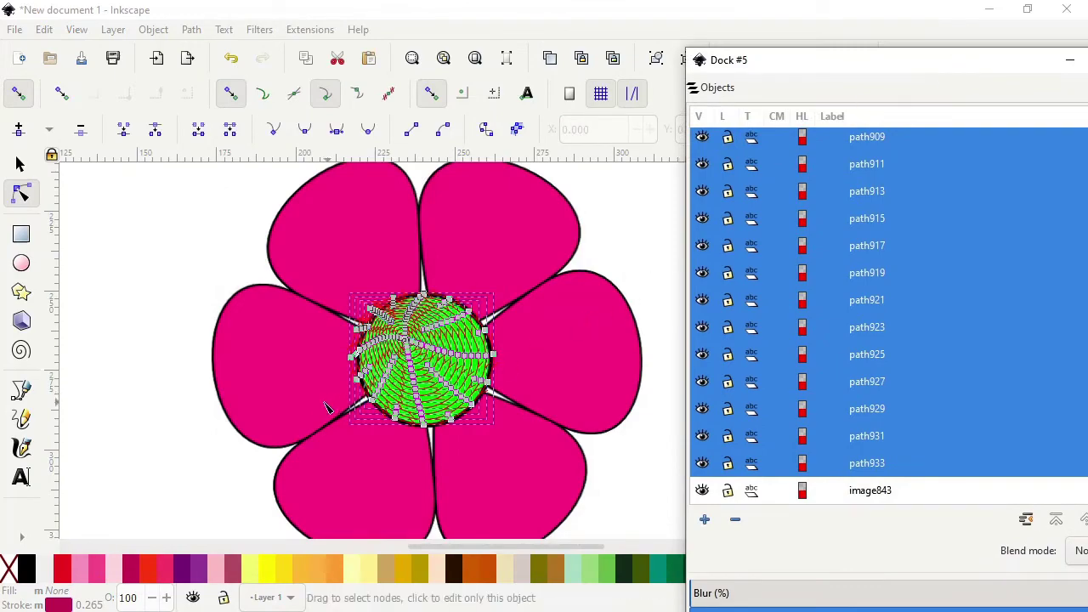
scroll(438, 380, up, 10)
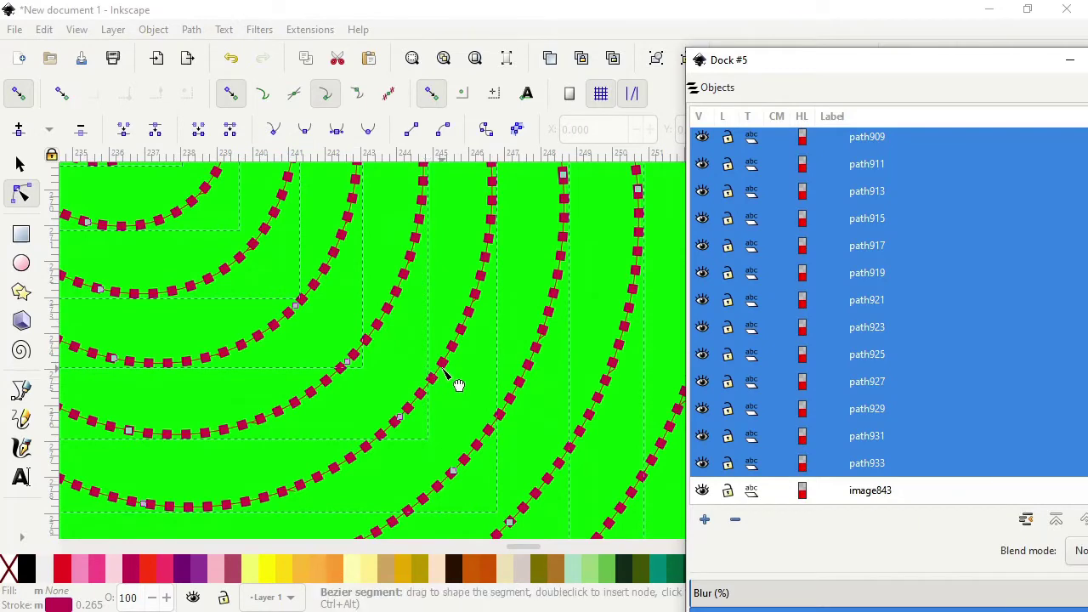
scroll(518, 274, down, 7)
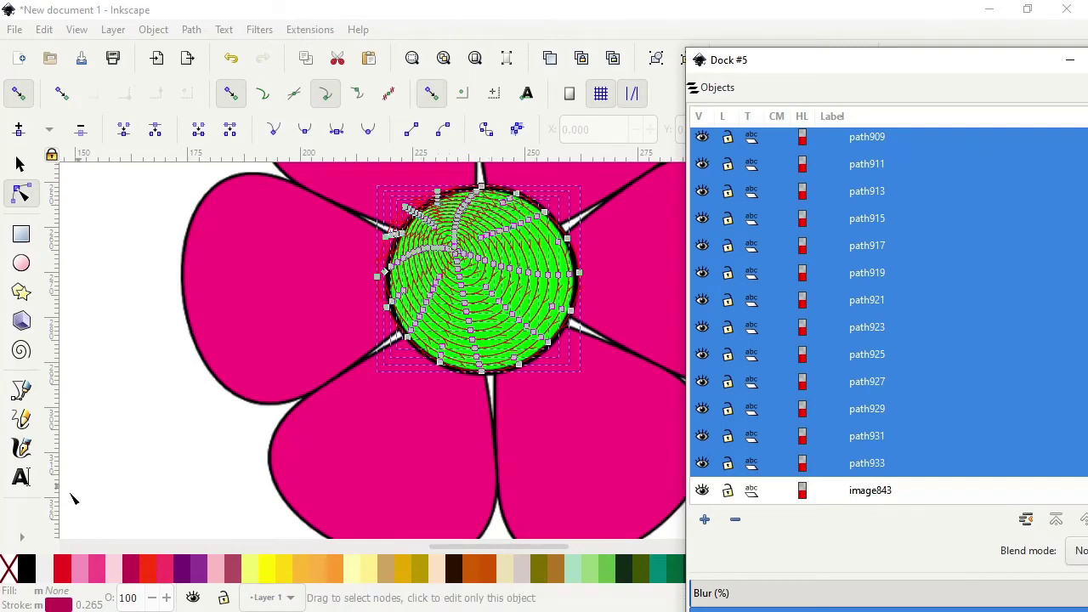
click(164, 338)
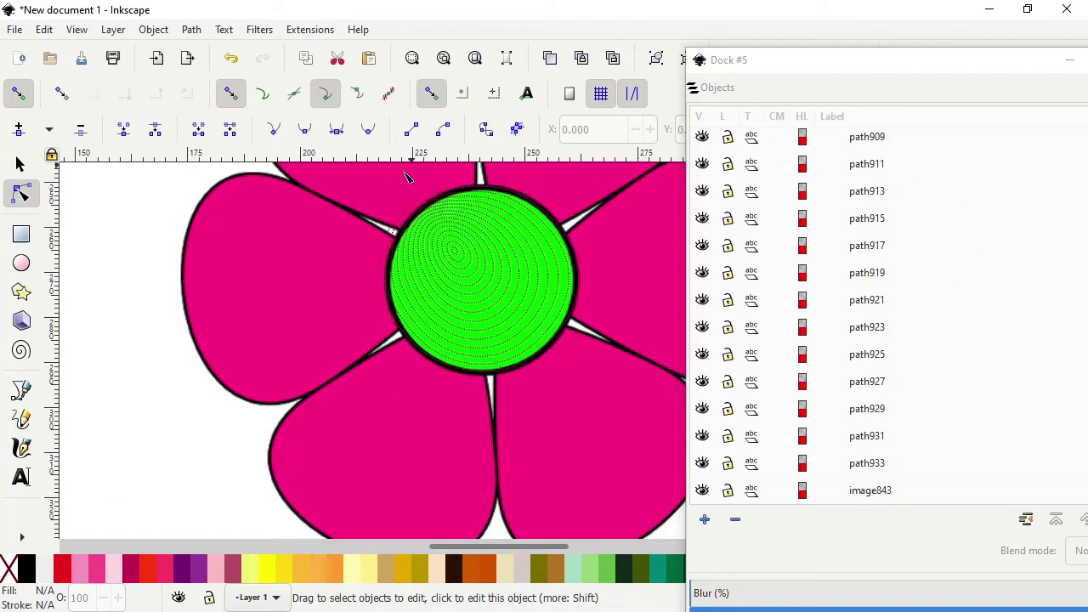
Try to move the artwork at the flower's centre with the Selector tool and undo the move
click(21, 165)
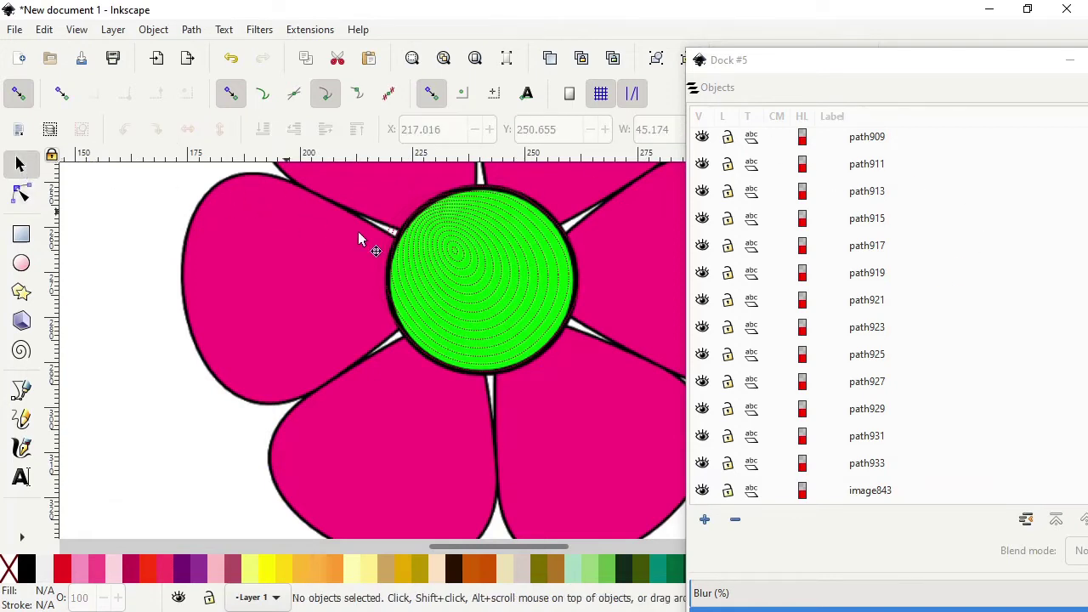
drag(440, 181, 363, 216)
click(44, 31)
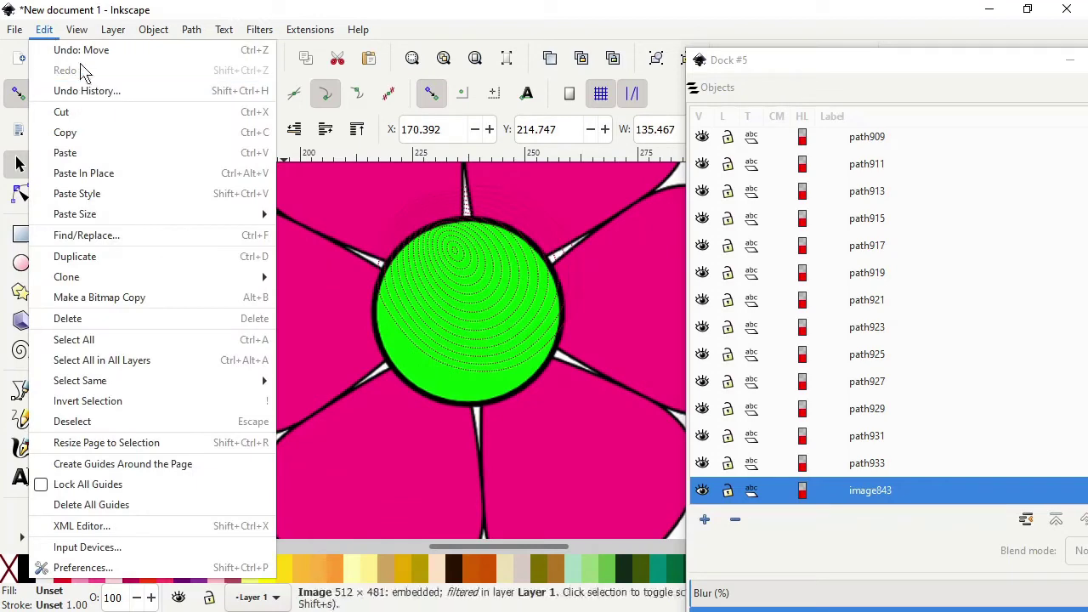
click(85, 51)
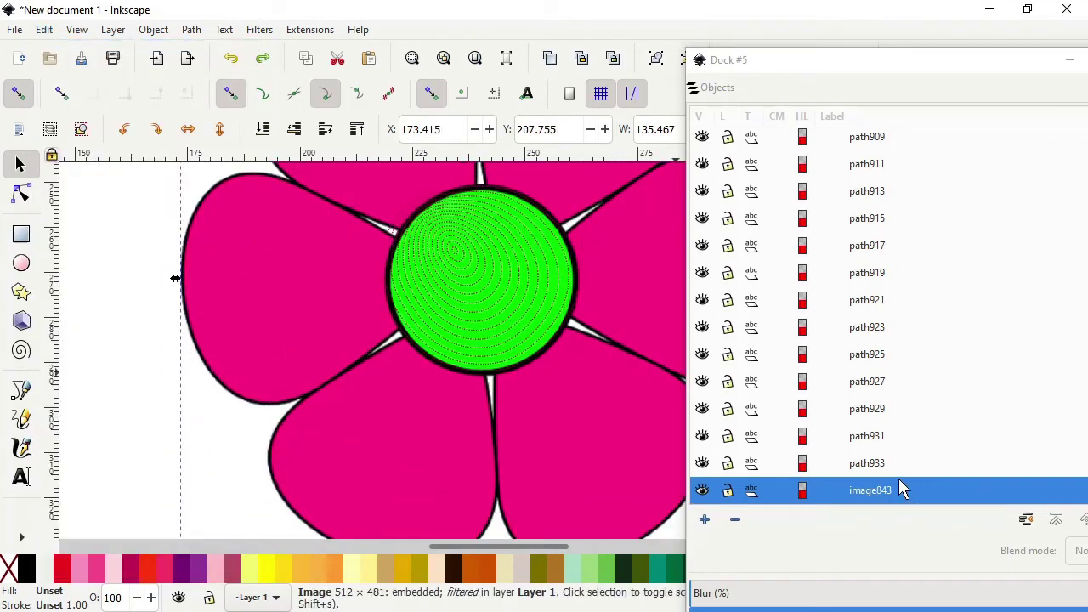
Lock the flower image image843 in the object list
click(703, 490)
click(702, 491)
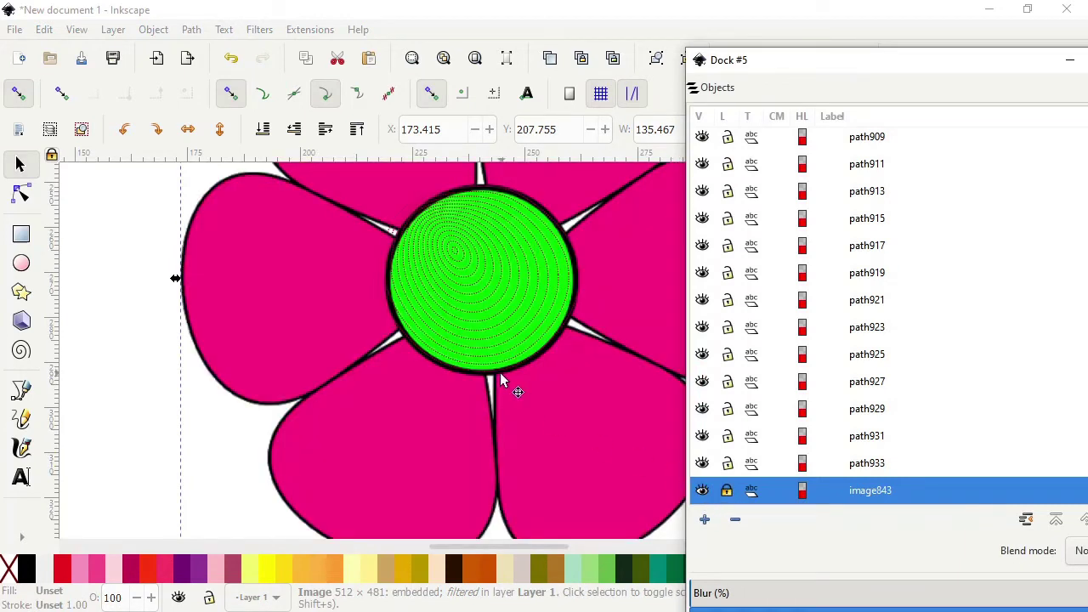
click(309, 33)
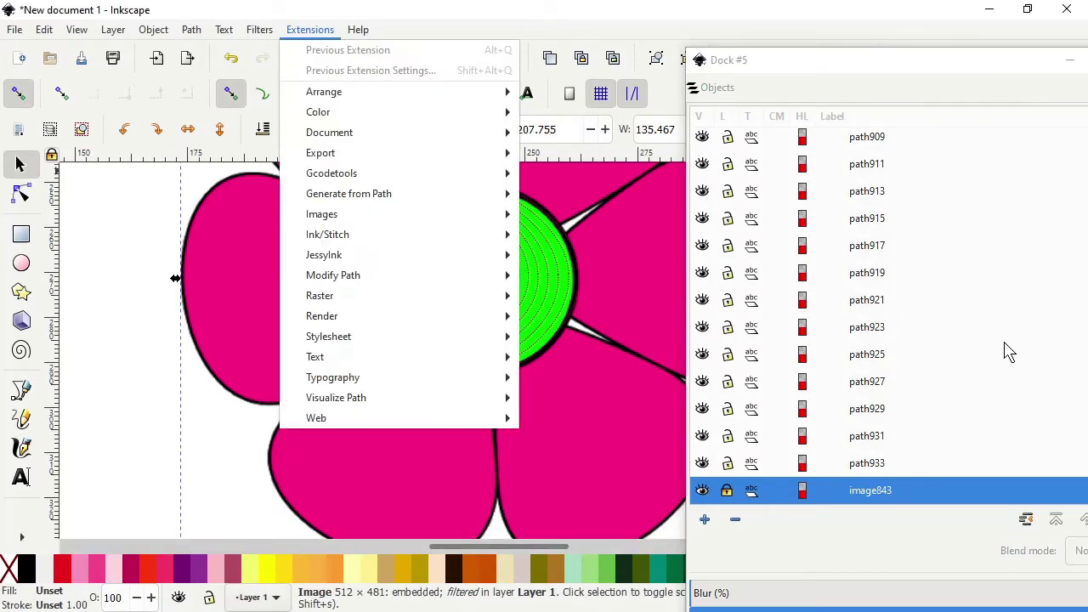
click(626, 250)
Select Layer 1 and run Ink/Stitch Troubleshoot Objects on it
scroll(874, 239, up, 3)
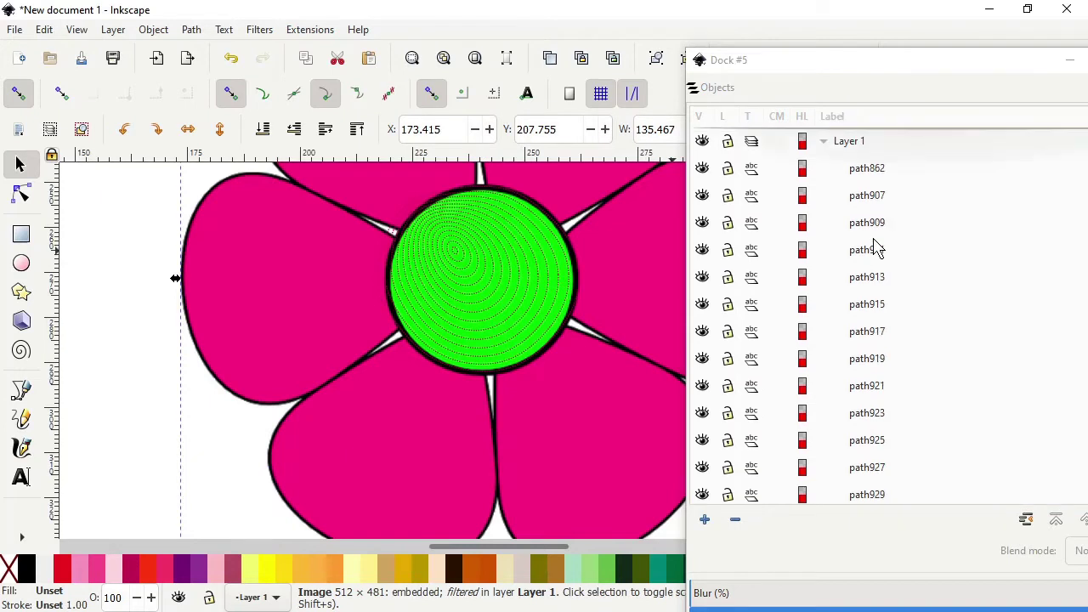
click(844, 142)
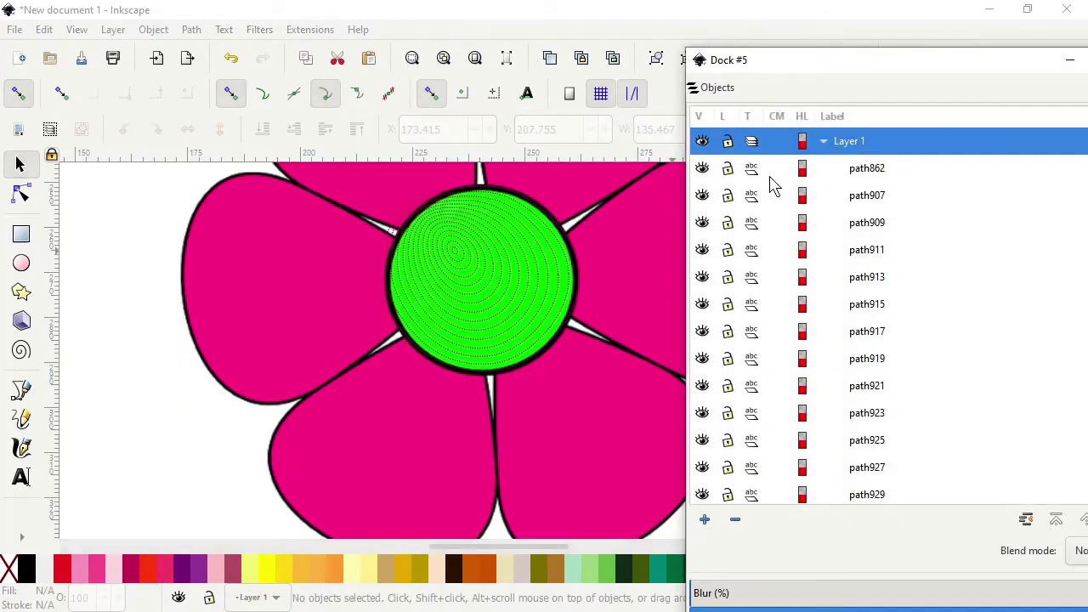
click(310, 30)
mouse_move(347, 238)
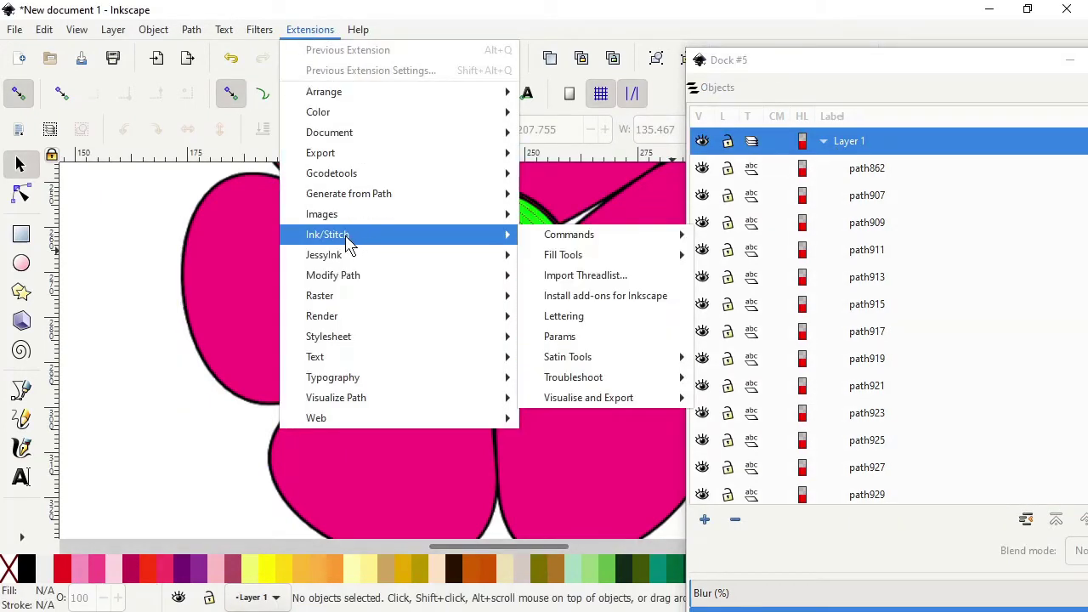
mouse_move(599, 382)
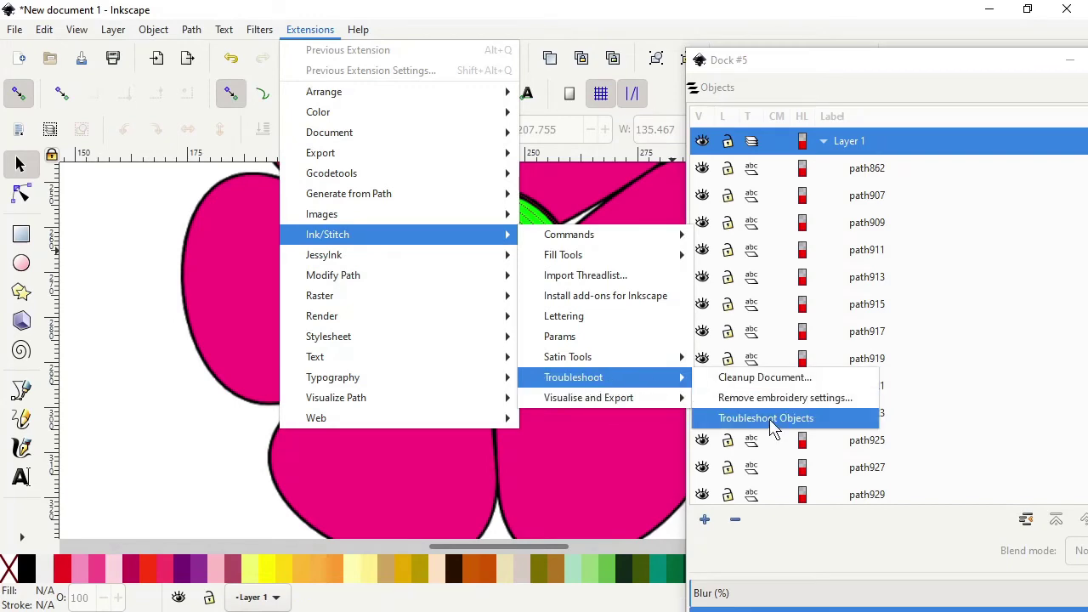
click(767, 419)
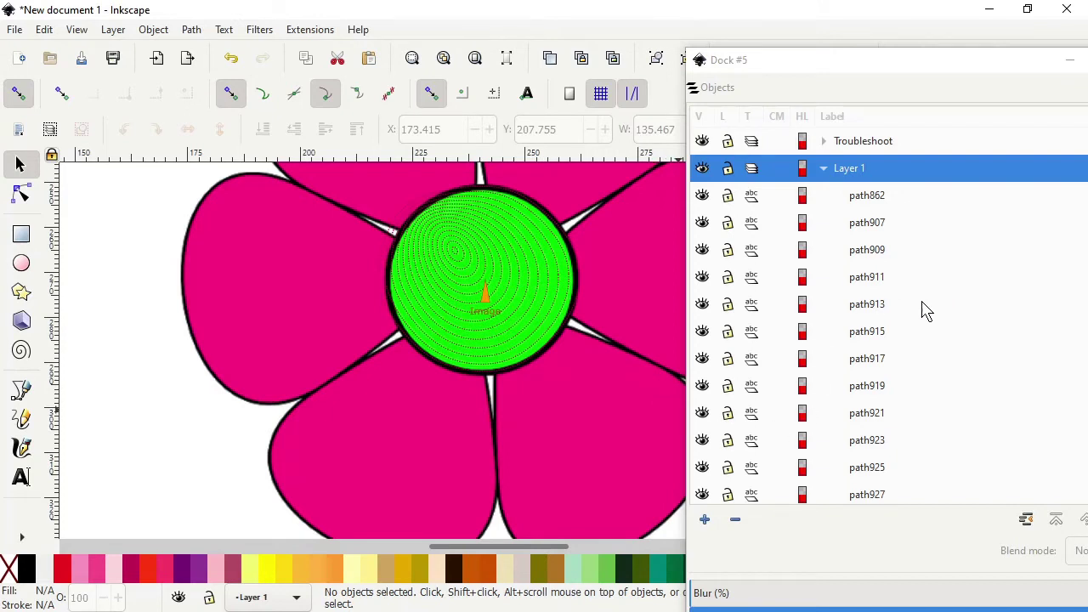
Select all the ring paths from path933 up to path862 and show their Ink/Stitch embroidery Params
scroll(927, 312, down, 3)
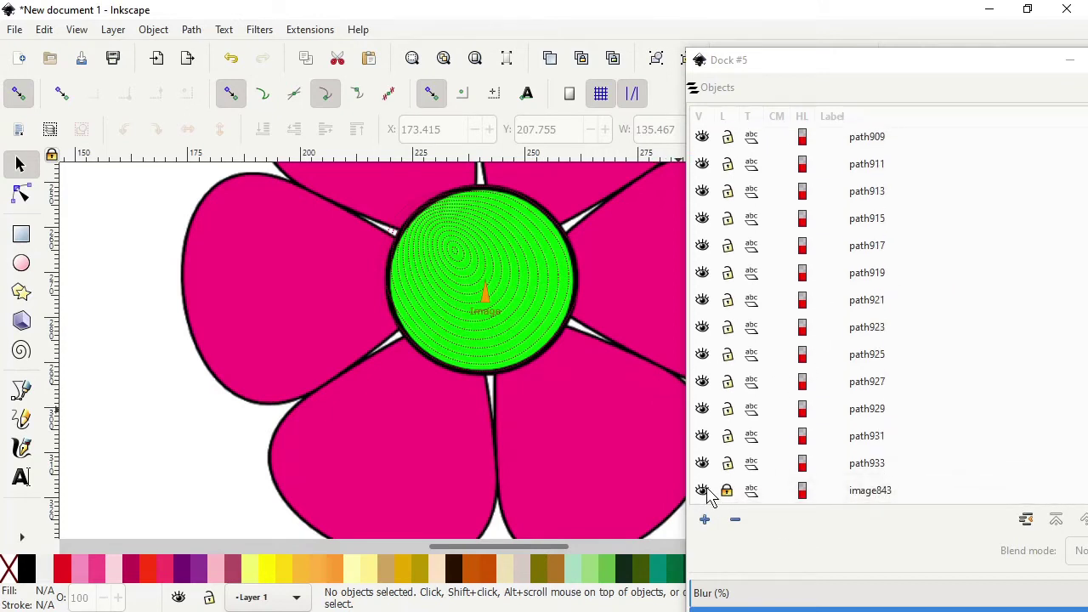
click(859, 468)
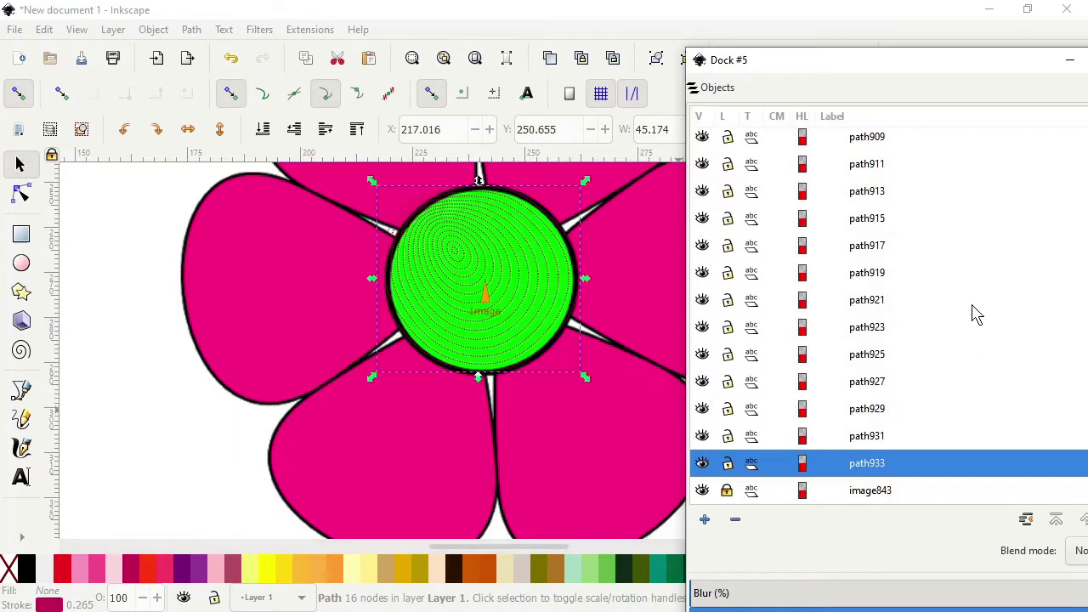
scroll(972, 308, up, 3)
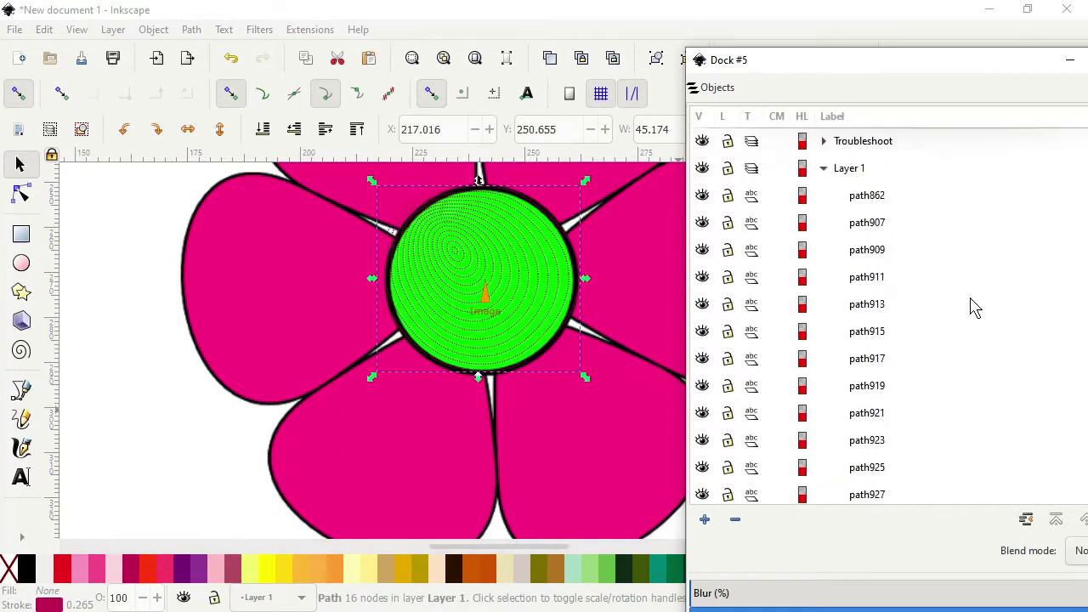
shift+click(861, 204)
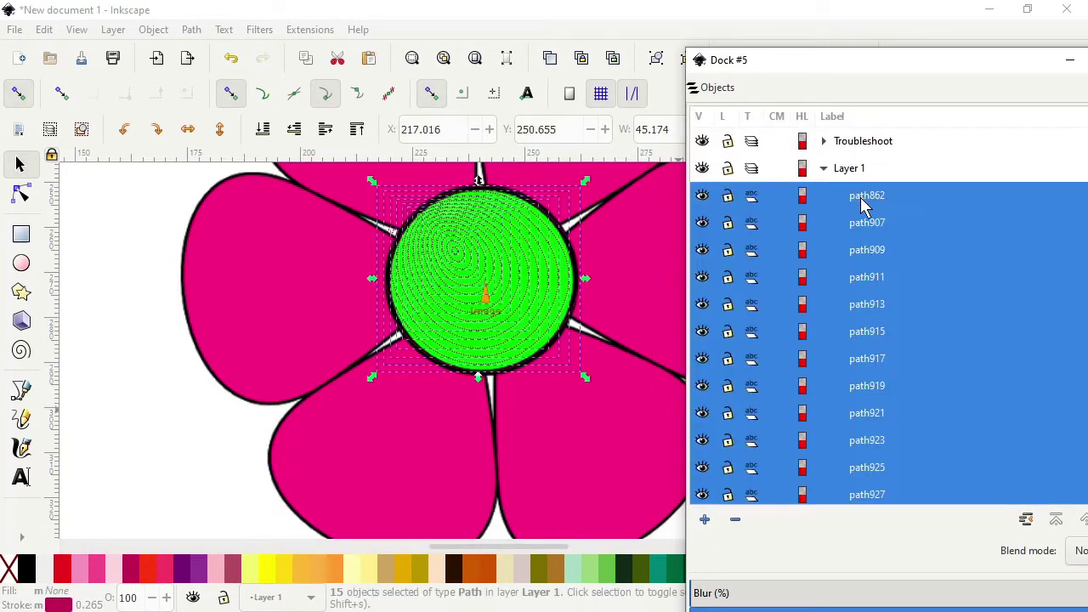
click(308, 31)
mouse_move(352, 238)
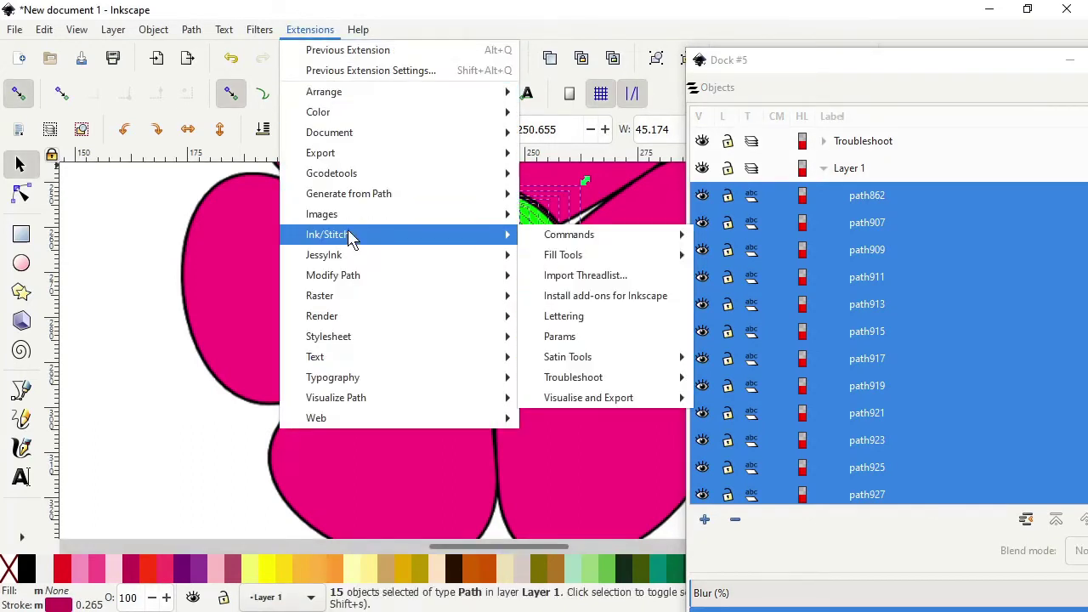
click(577, 339)
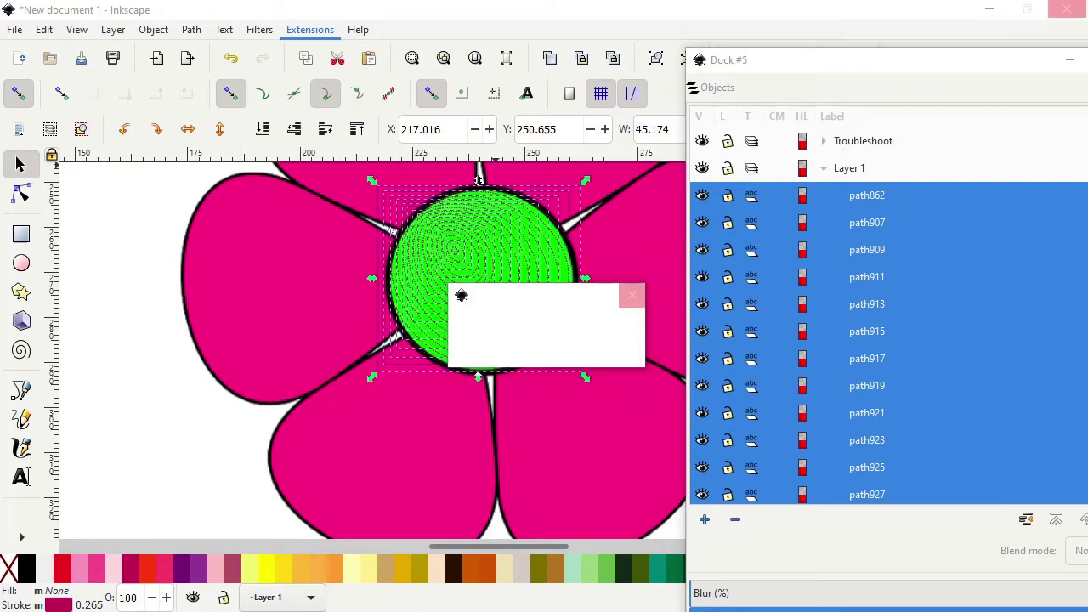
drag(243, 68, 308, 23)
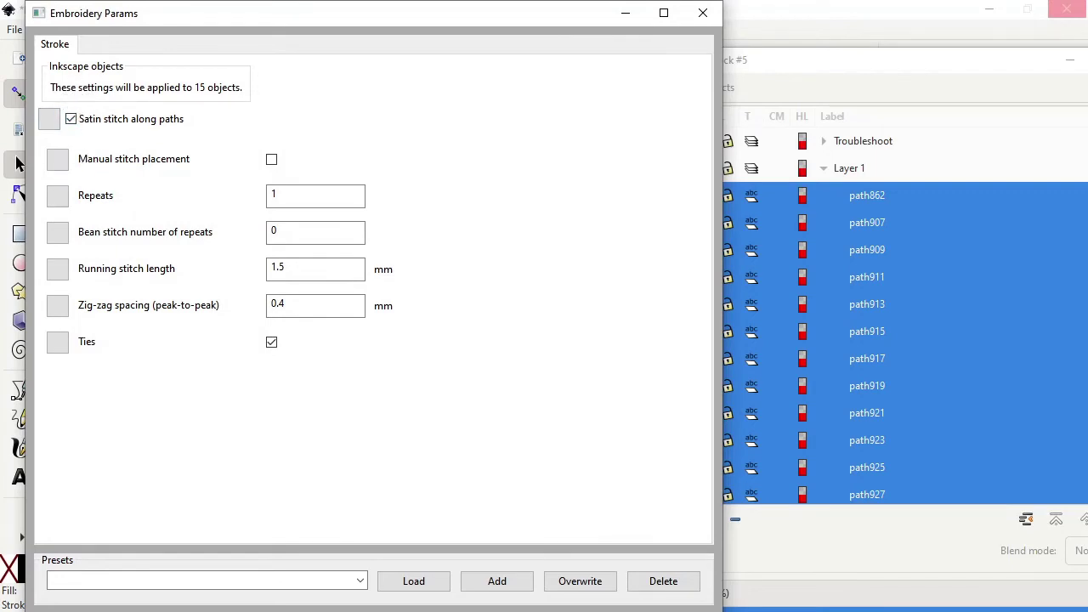
Replay the stitch preview of the rings, quit it and close the embroidery parameters without applying them
drag(735, 93, 621, 51)
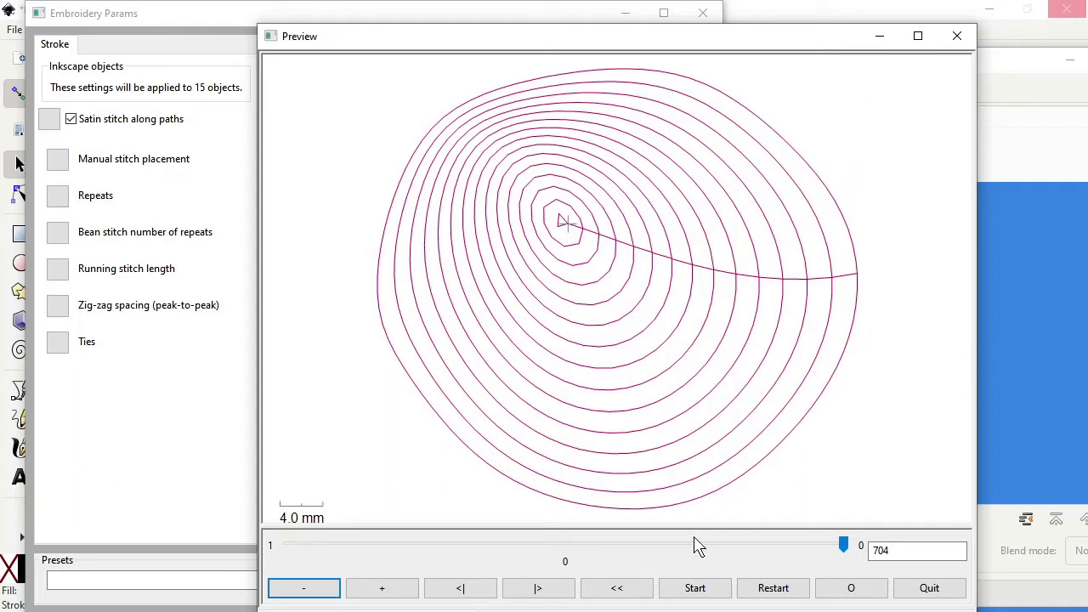
click(775, 595)
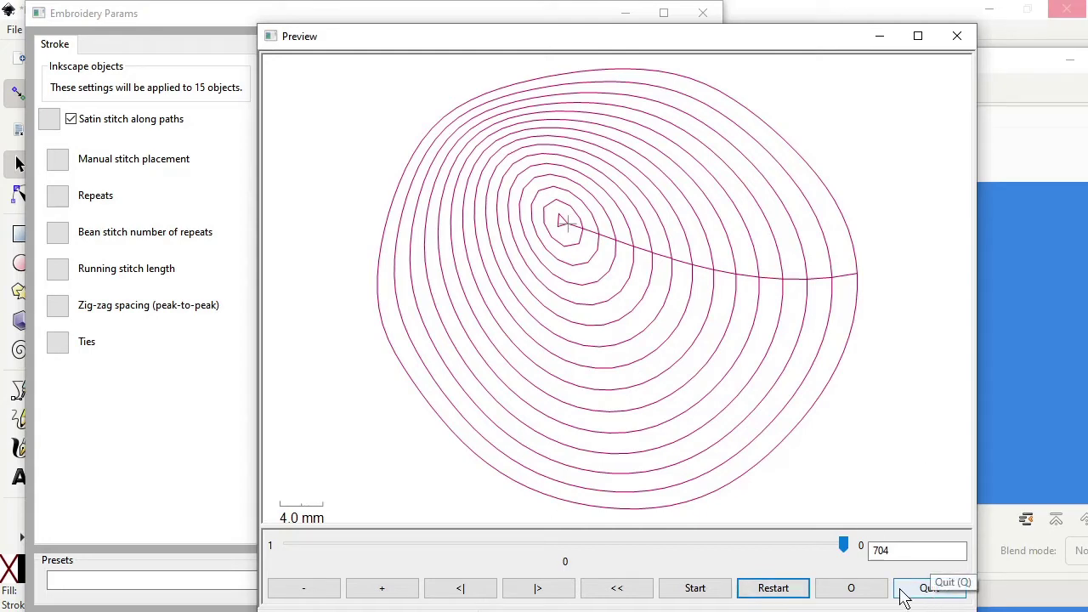
click(940, 594)
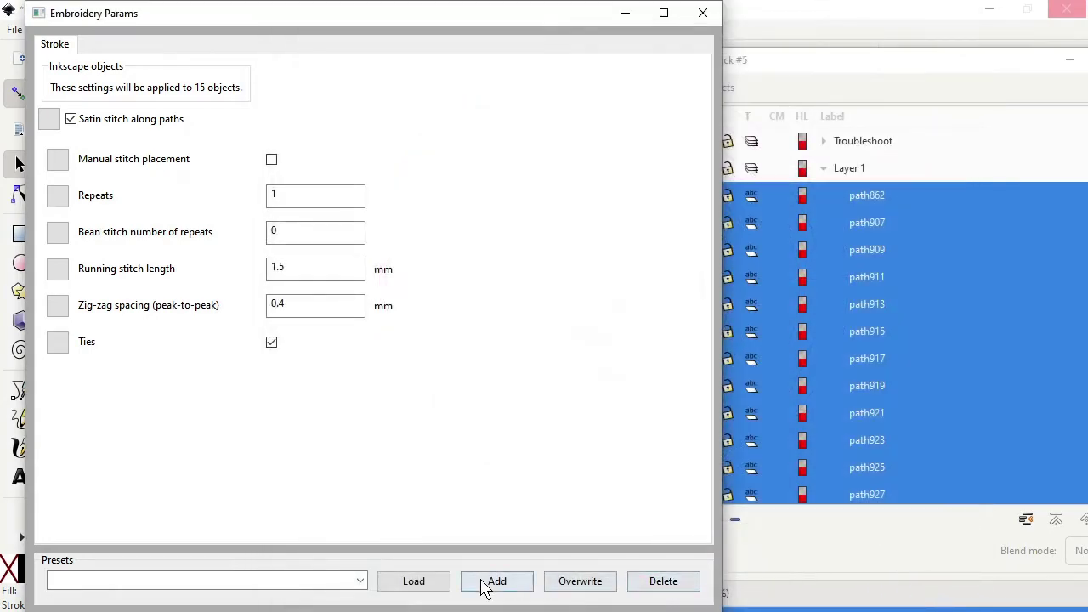
click(702, 14)
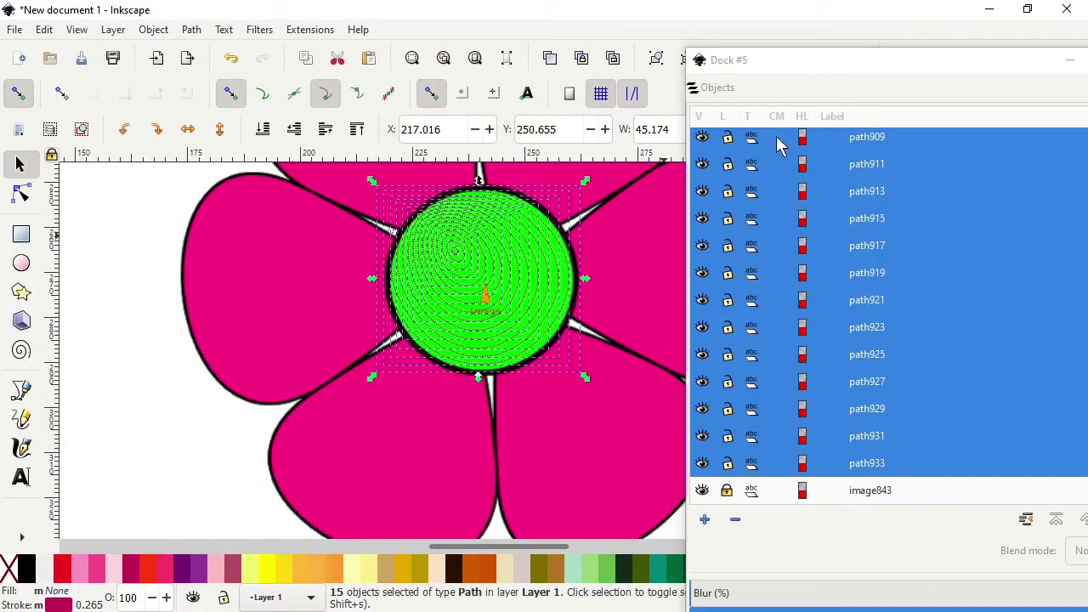
scroll(913, 274, up, 3)
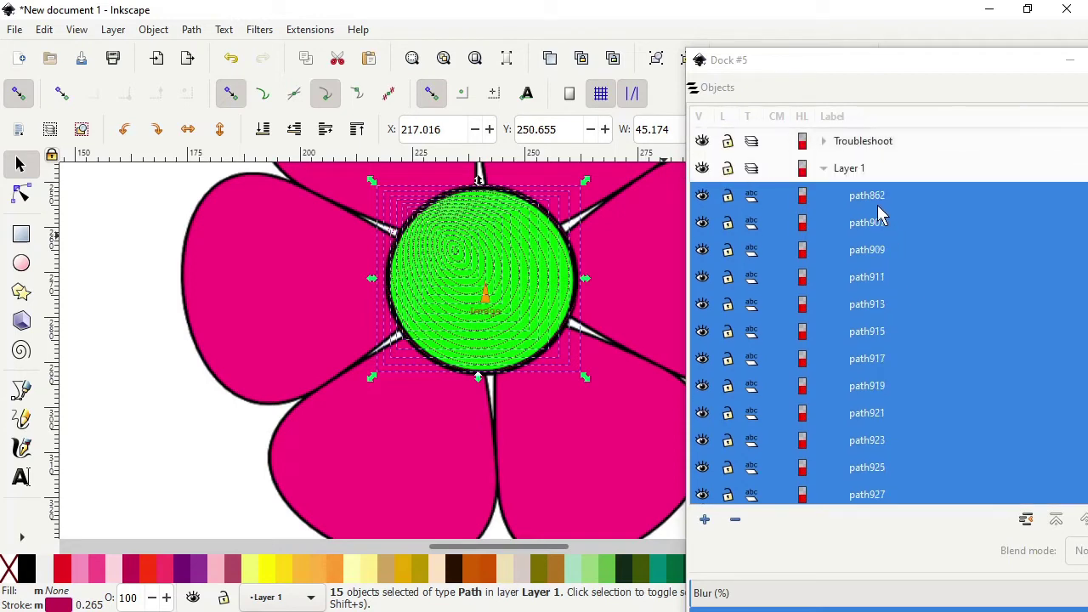
Delete the Troubleshoot layer from the object list, keeping Layer 1 with the ring paths
click(844, 144)
right_click(845, 143)
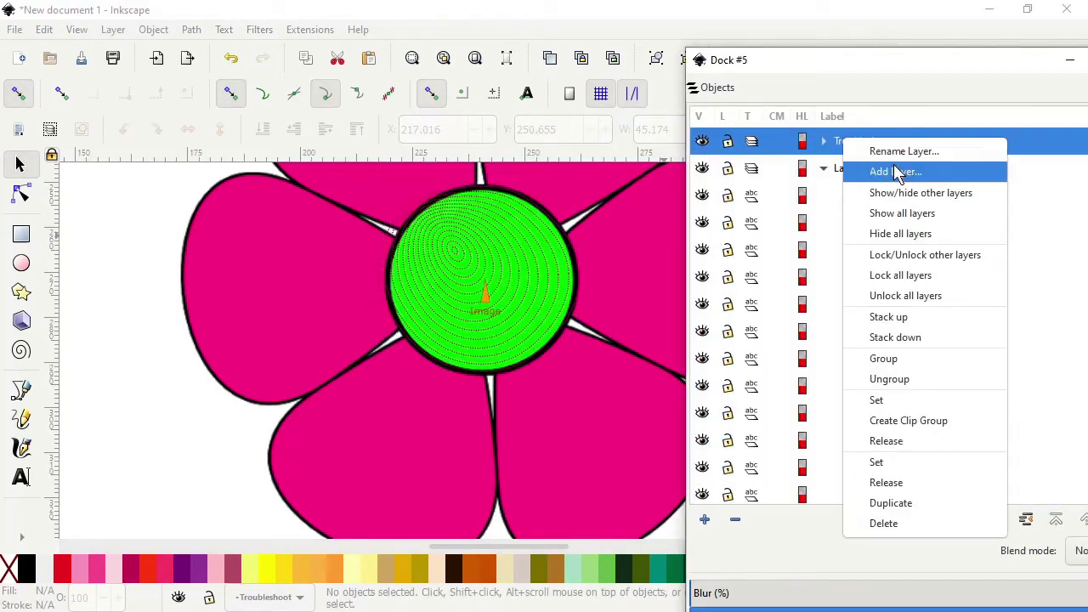
click(892, 525)
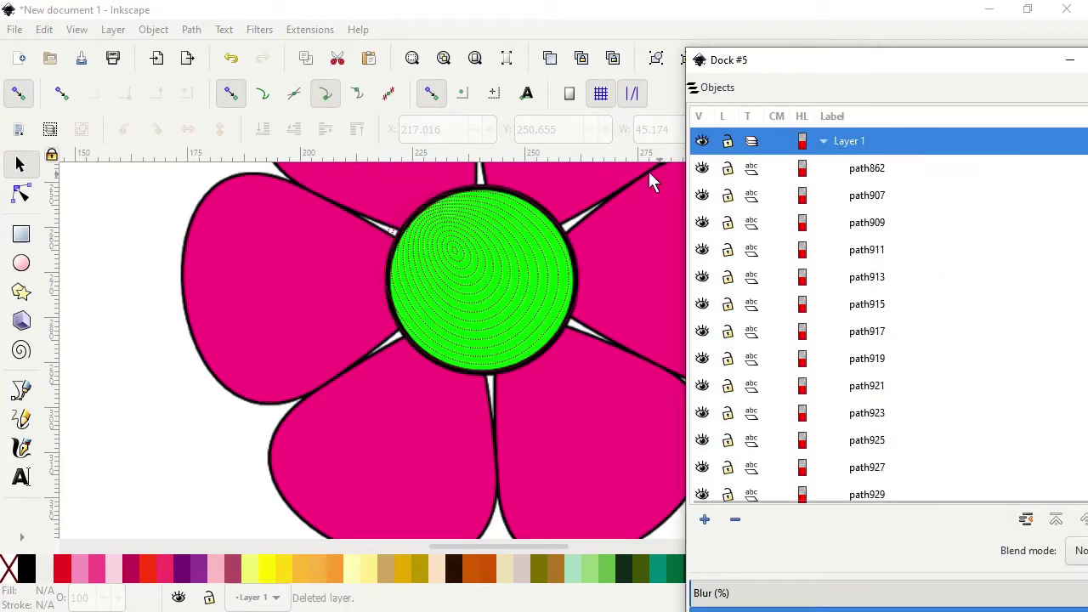
mouse_move(958, 68)
mouse_down()
mouse_move(969, 68)
mouse_move(1022, 185)
mouse_move(1040, 289)
mouse_up()
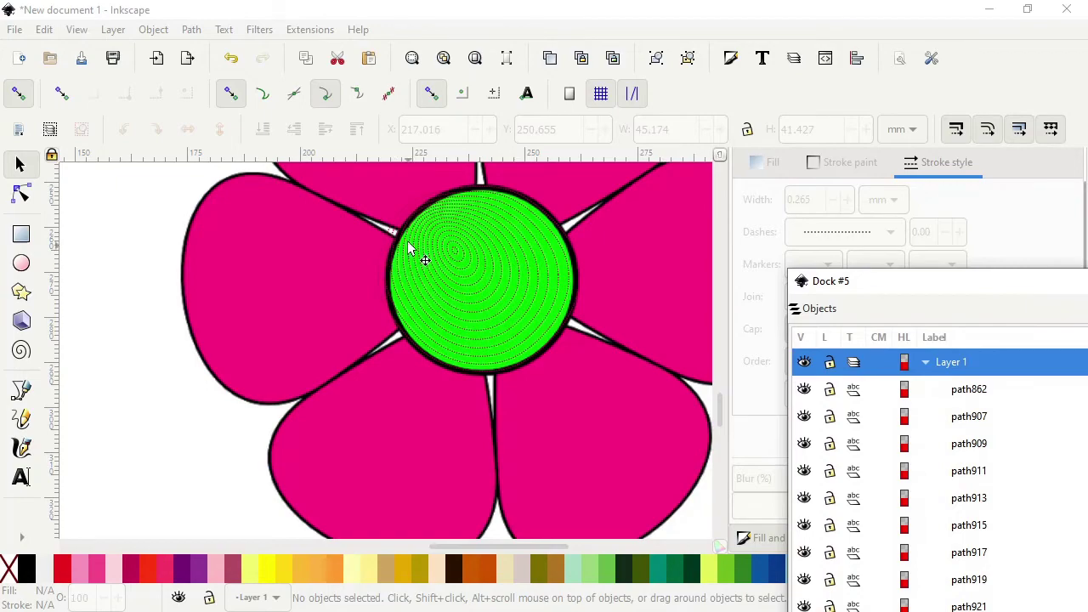
Draw two straight lines with the Pen tool from the green centre's edge outward past the petal tips, along both sides of the upper-right petal
scroll(504, 204, up, 1)
scroll(515, 198, up, 4)
scroll(513, 214, down, 2)
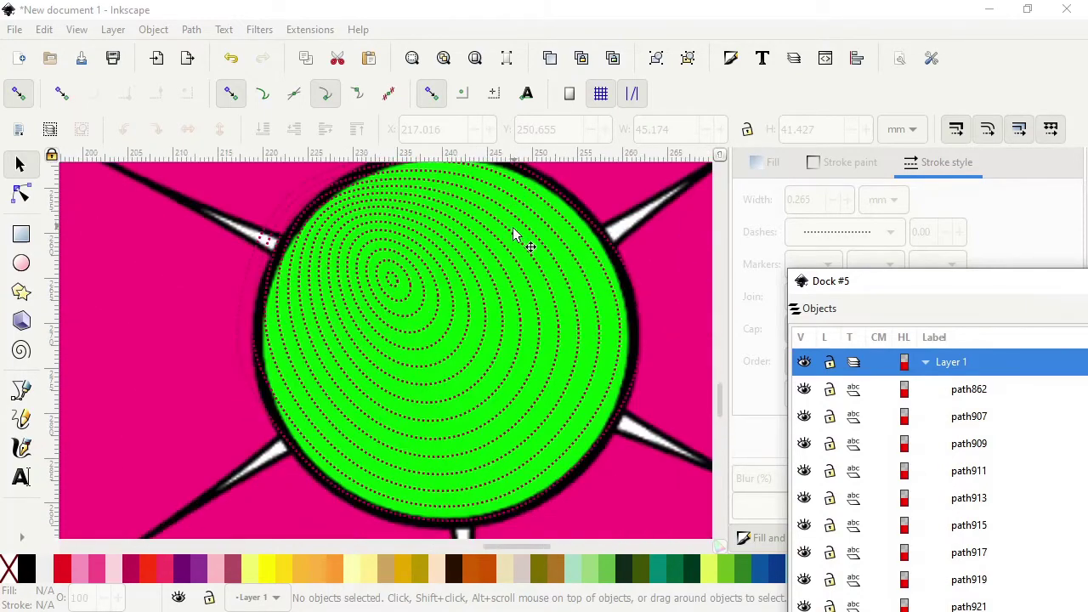
drag(721, 408, 727, 393)
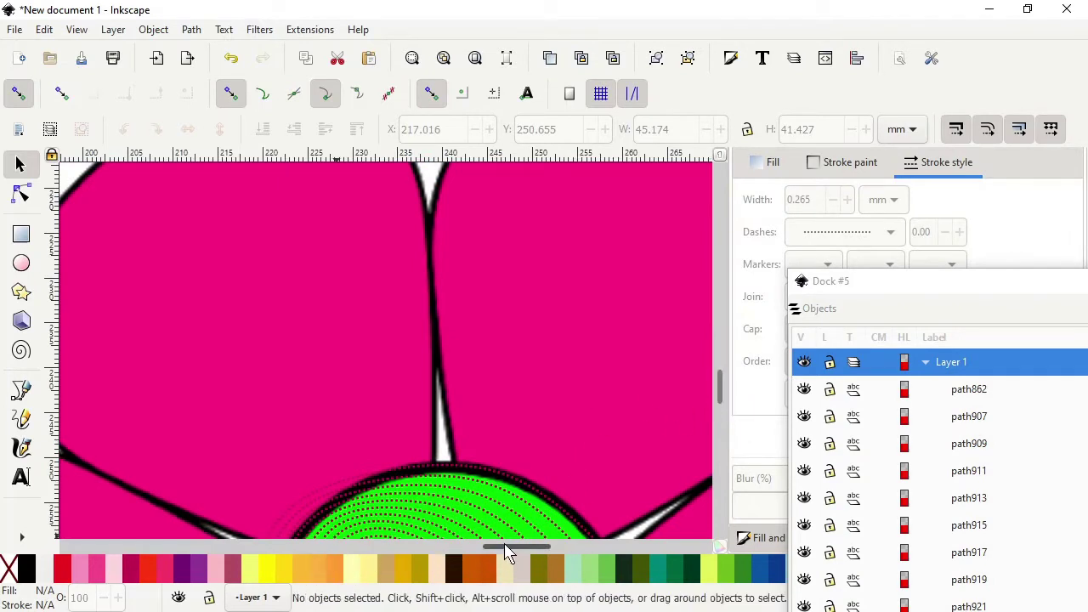
drag(506, 546, 526, 546)
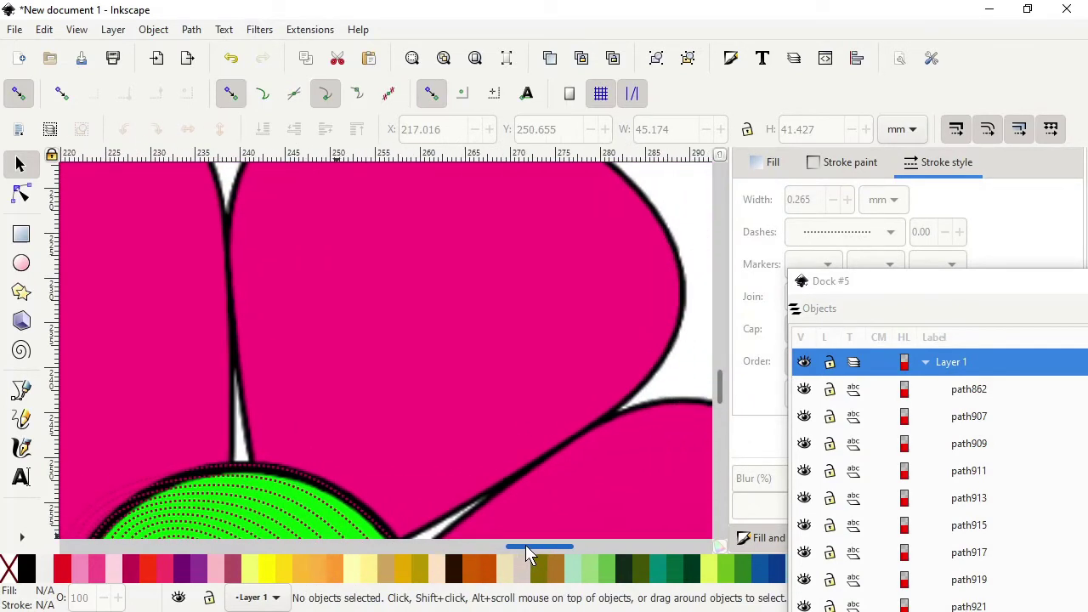
drag(723, 397, 725, 393)
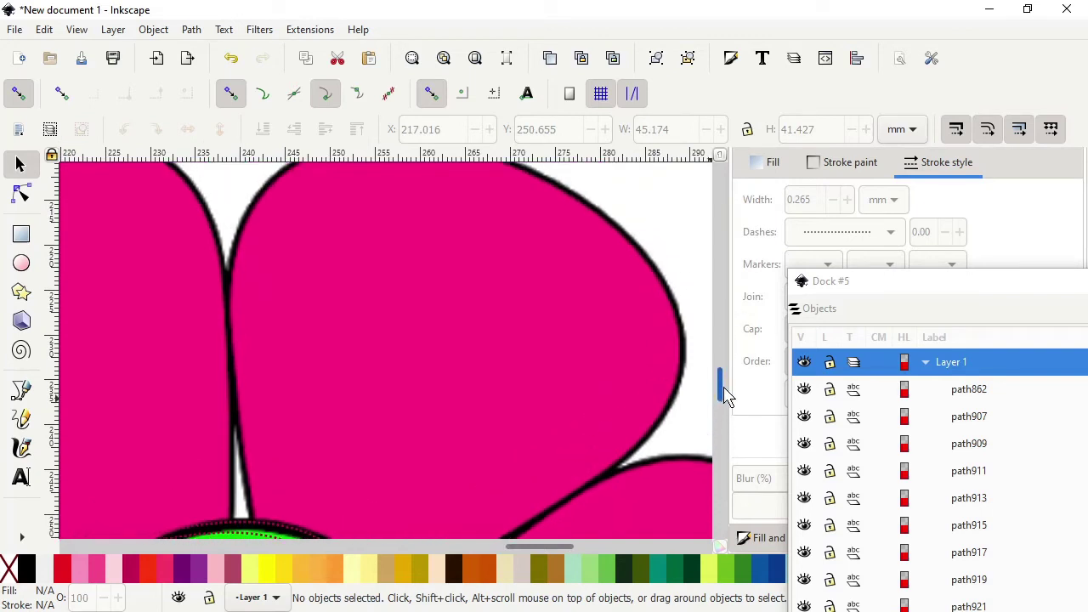
scroll(499, 323, down, 1)
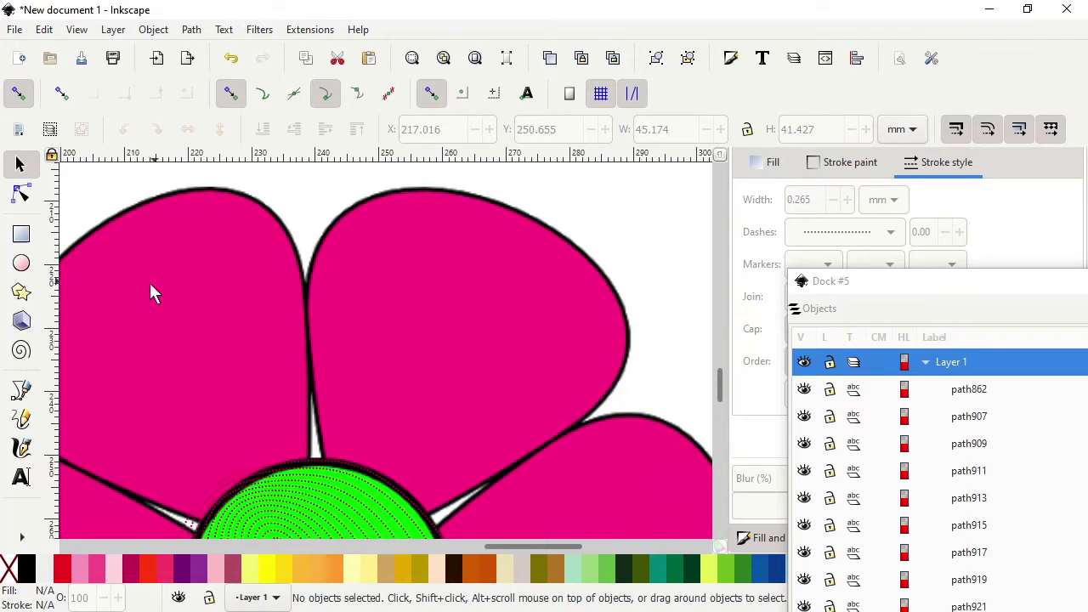
click(23, 392)
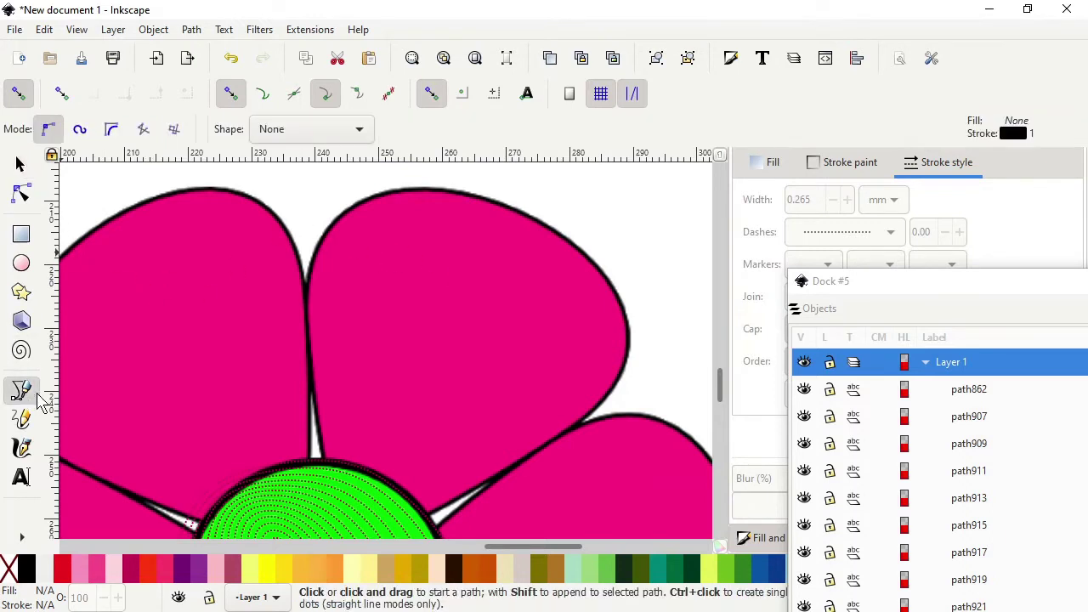
click(324, 465)
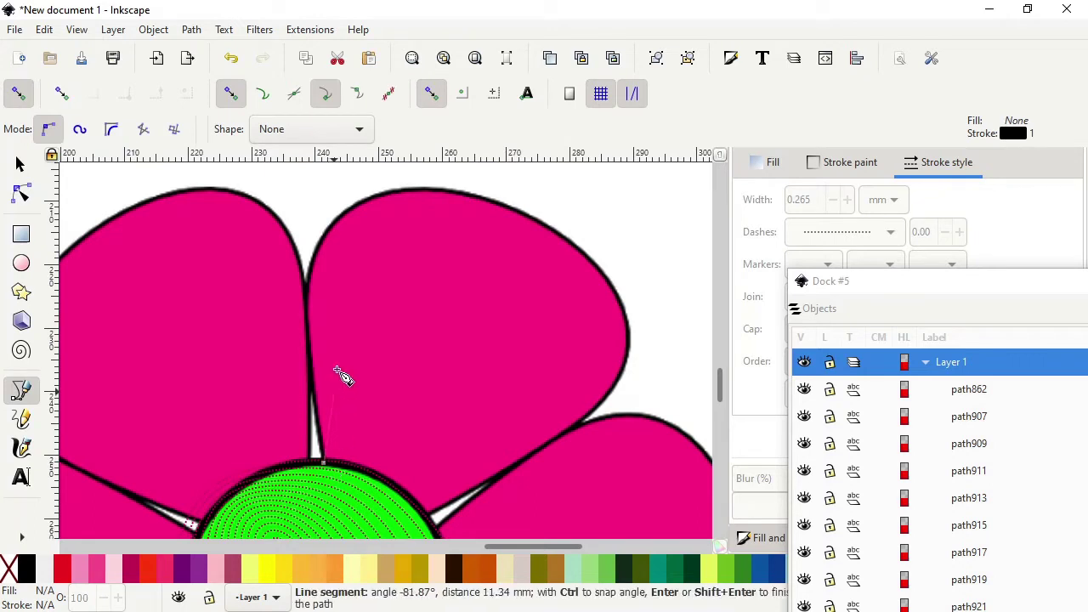
double_click(298, 204)
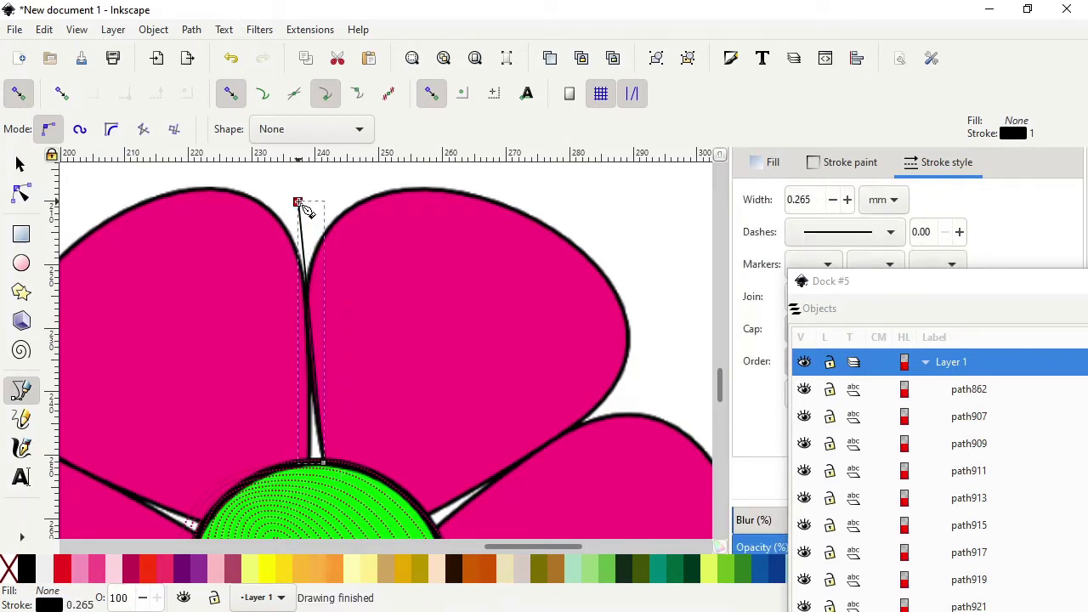
click(427, 515)
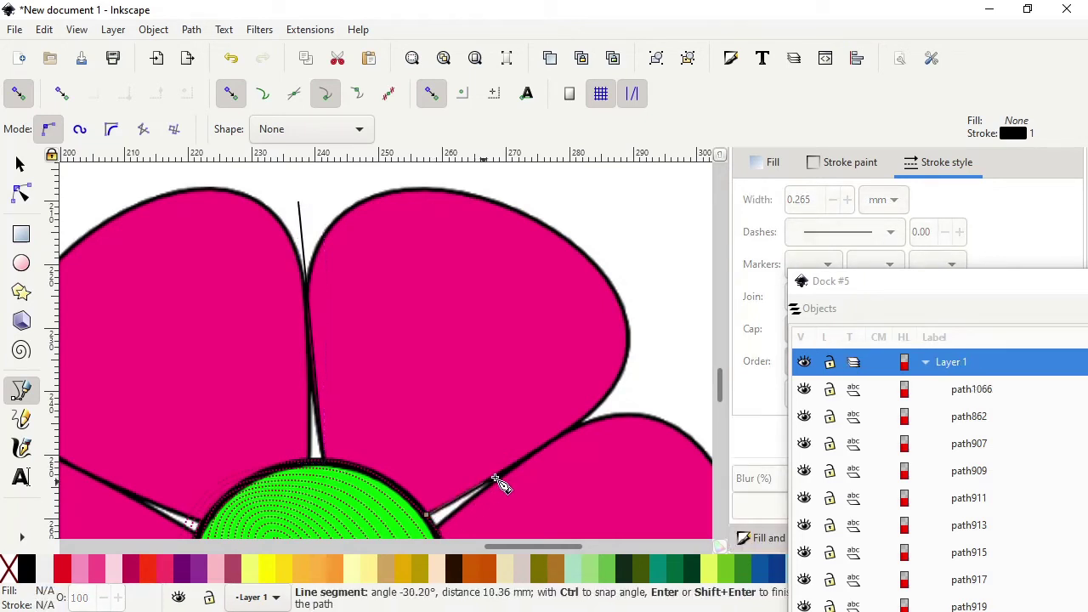
double_click(679, 361)
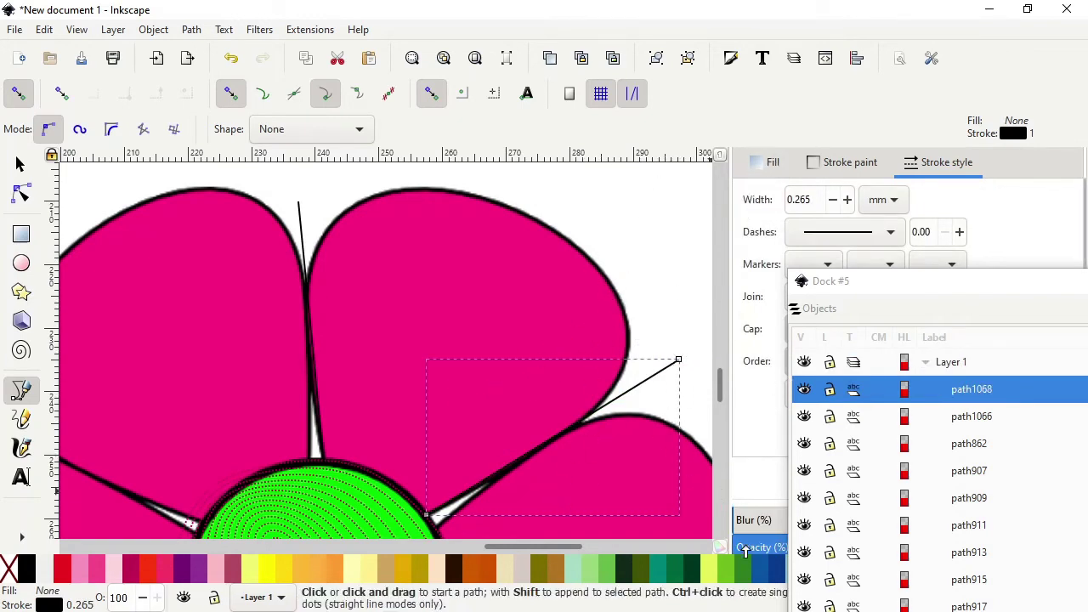
Try the Interpolate Sub-Paths effect with 8 steps on the single line along the petal's right side
click(192, 31)
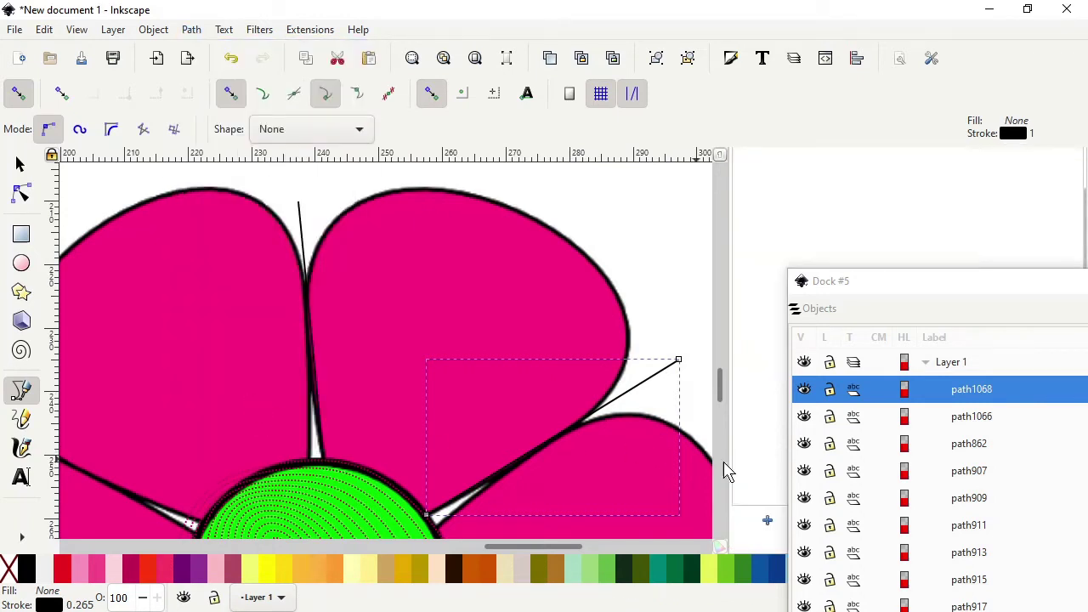
click(768, 522)
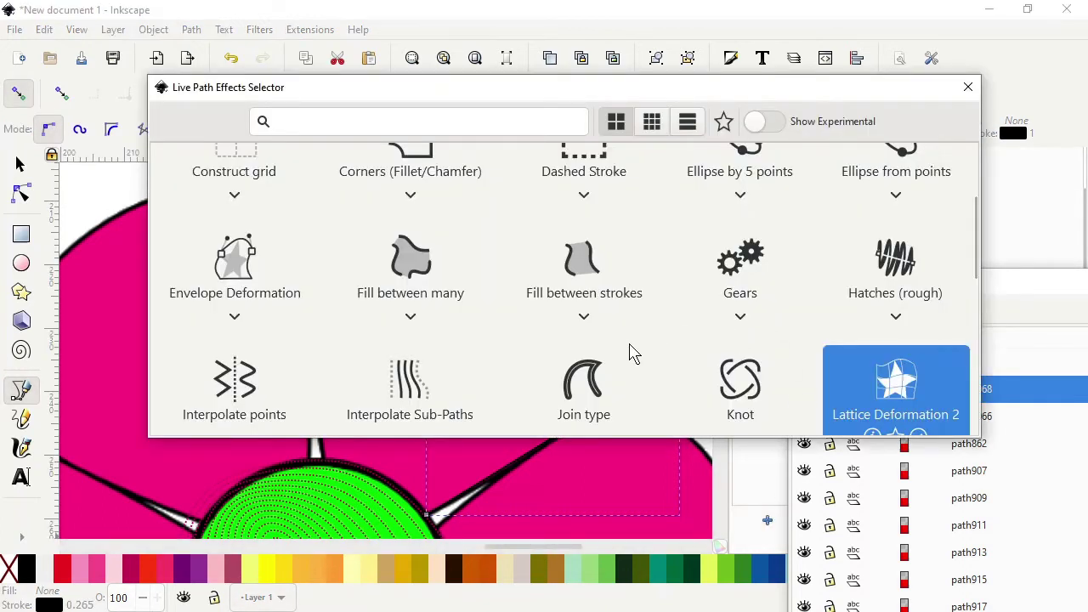
scroll(633, 353, down, 5)
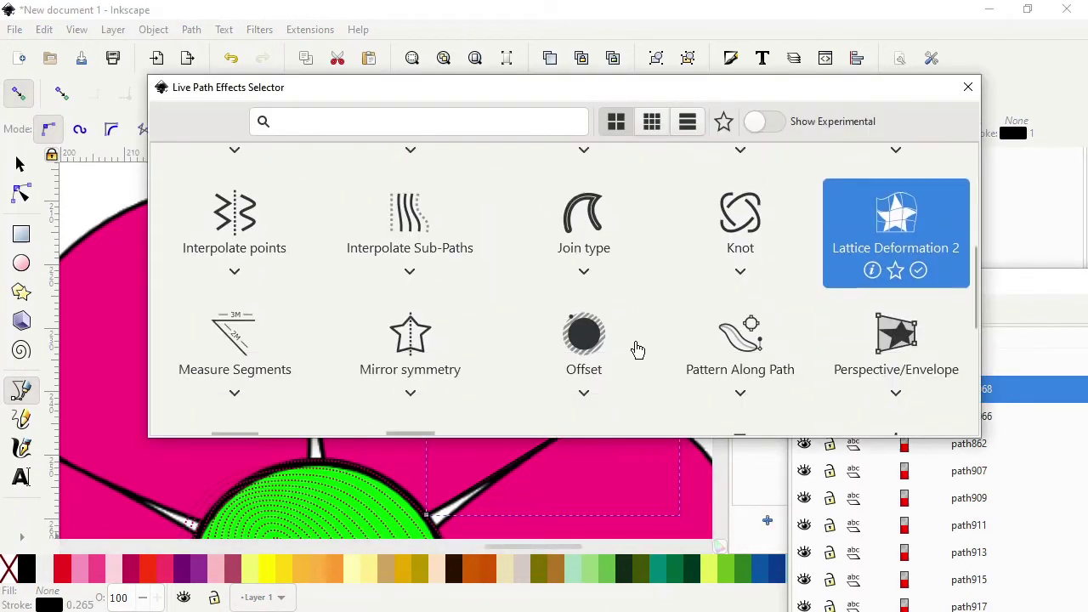
scroll(638, 349, down, 1)
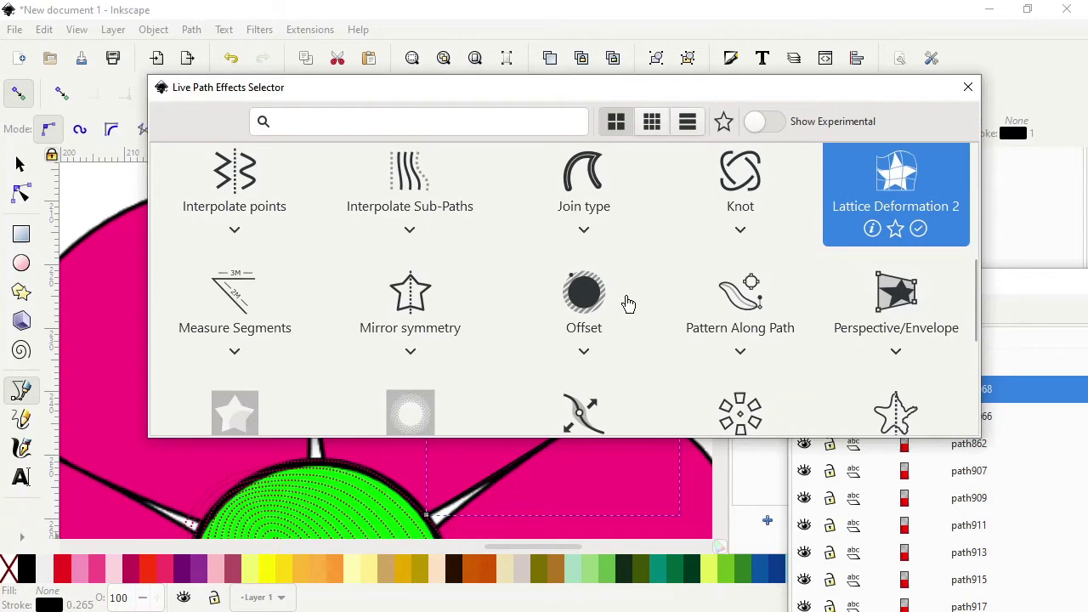
scroll(627, 303, up, 1)
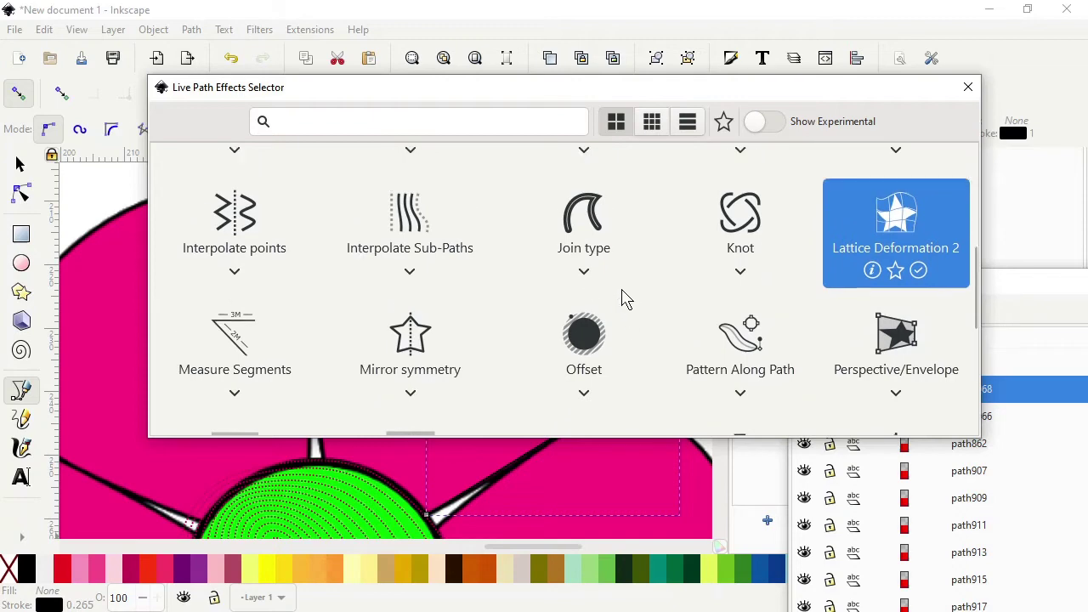
click(403, 226)
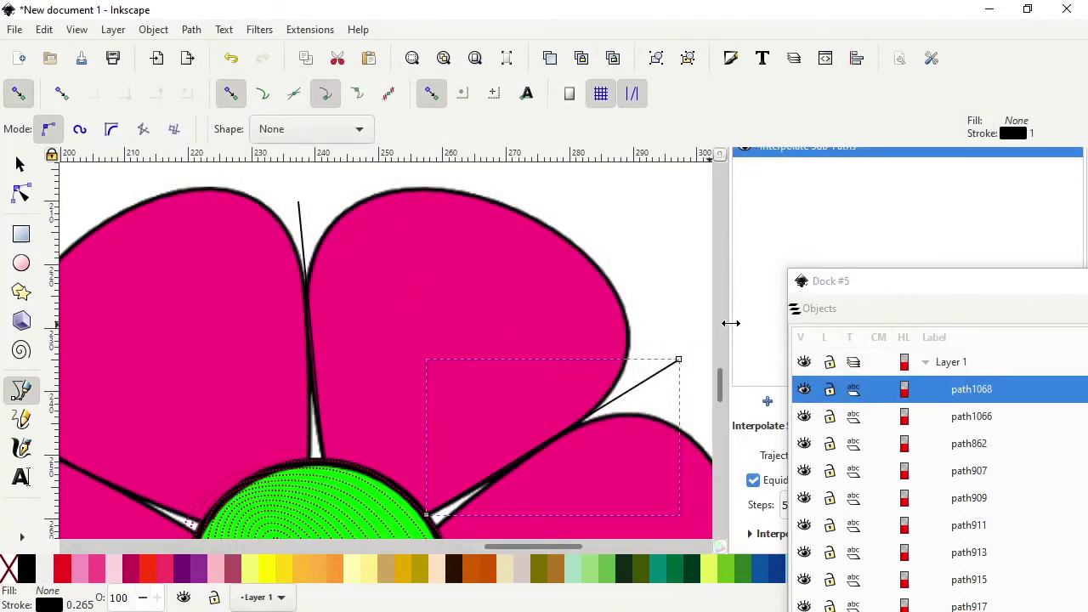
drag(952, 284, 1053, 344)
click(852, 505)
click(852, 505)
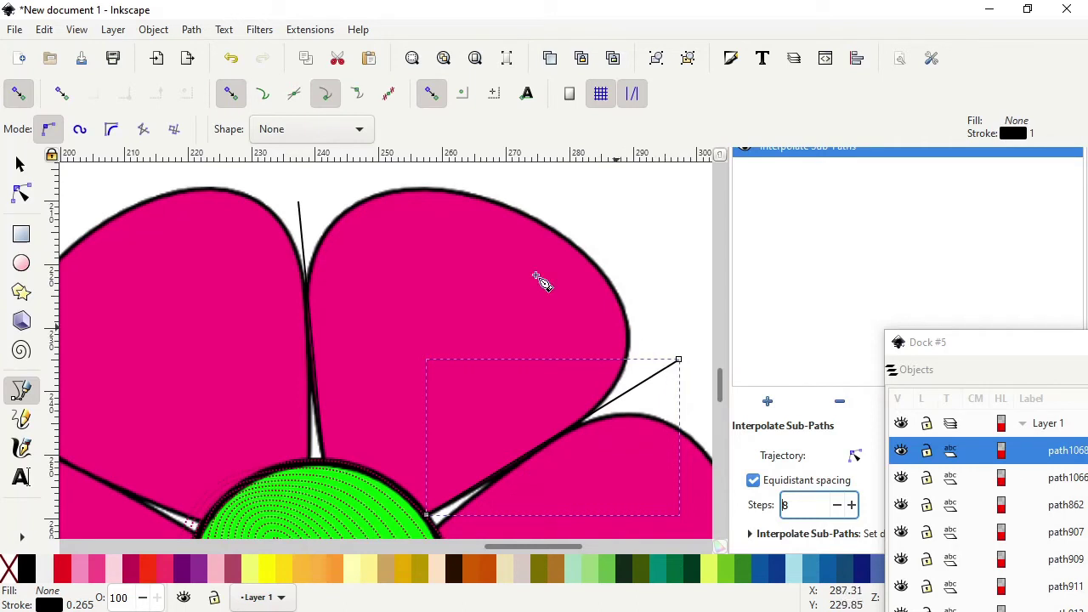
Combine the two straight lines bordering the upper-right petal into one path
click(20, 164)
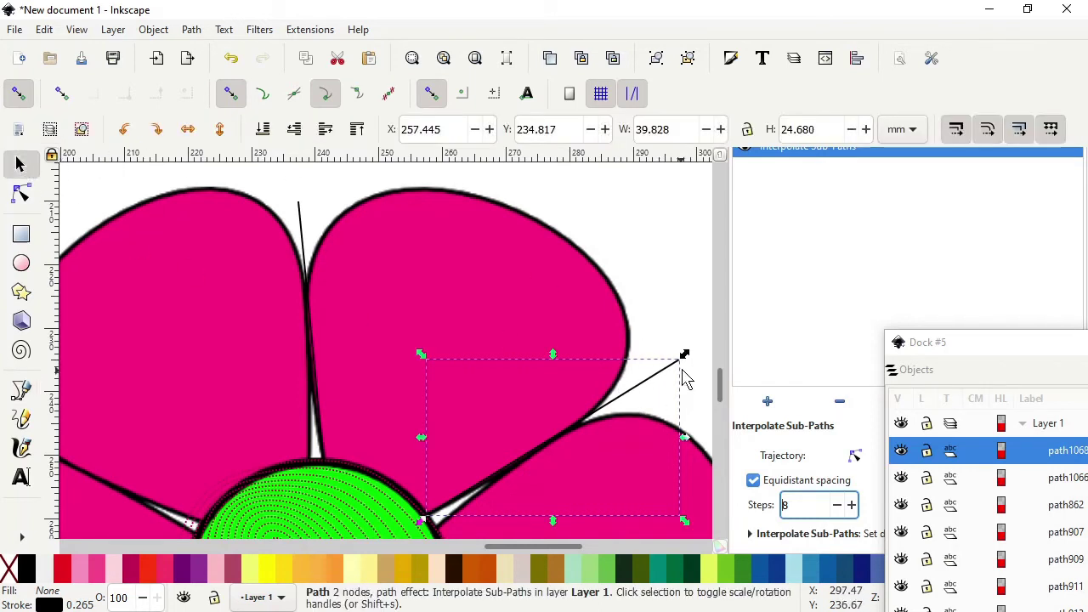
shift+click(303, 231)
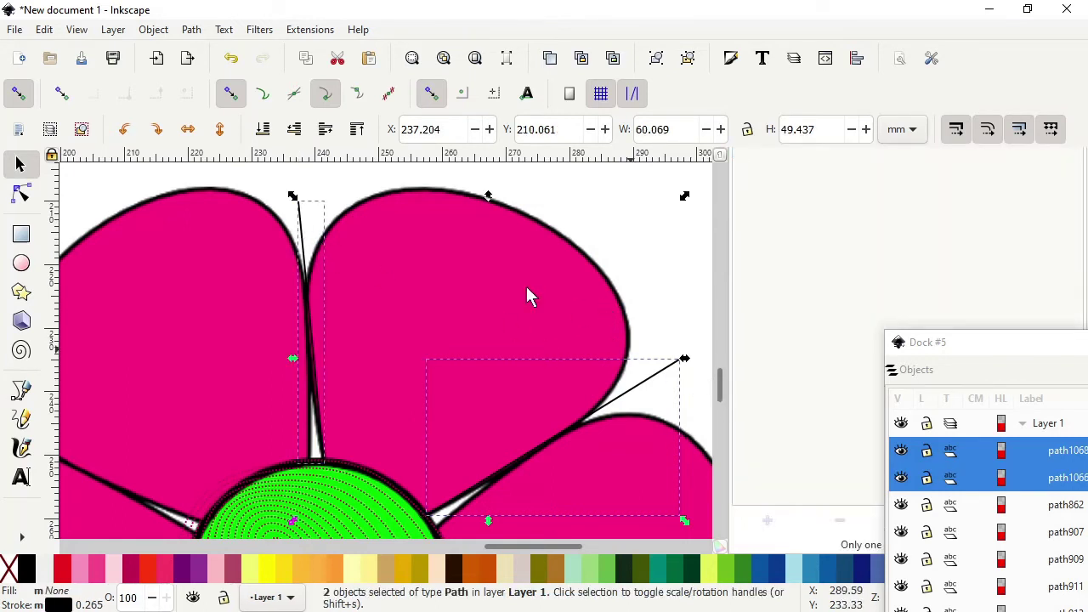
click(190, 30)
click(228, 237)
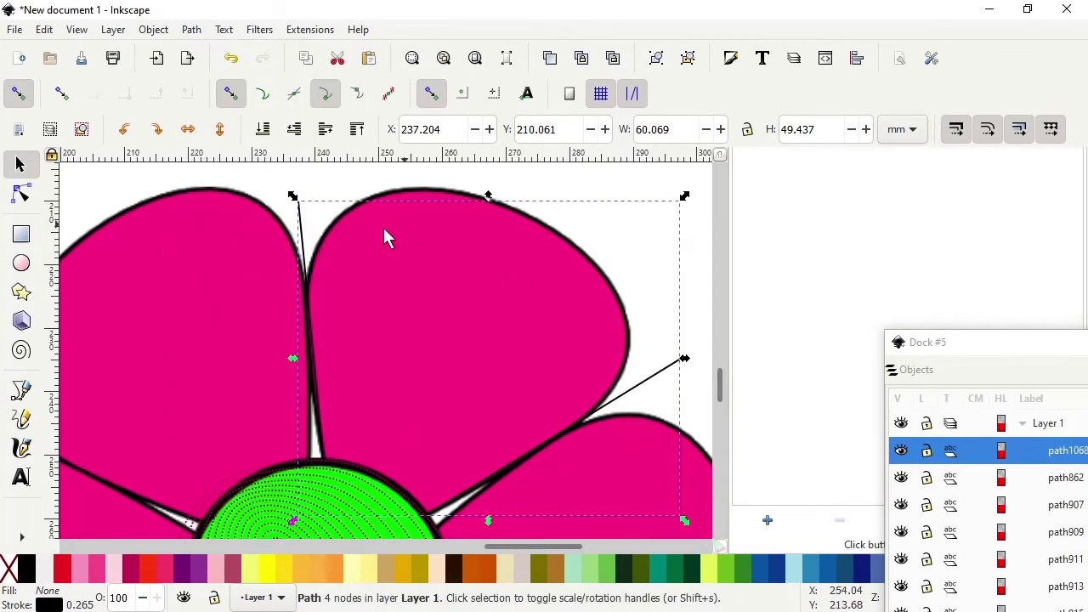
Apply the Interpolate Sub-Paths effect to the combined petal lines with 24 steps
click(768, 525)
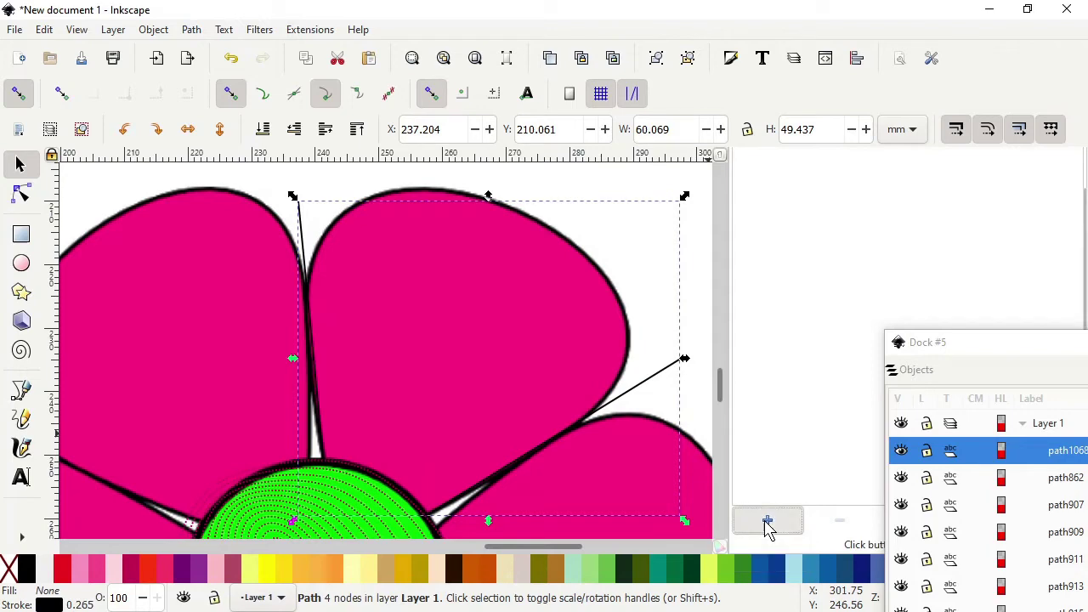
click(427, 368)
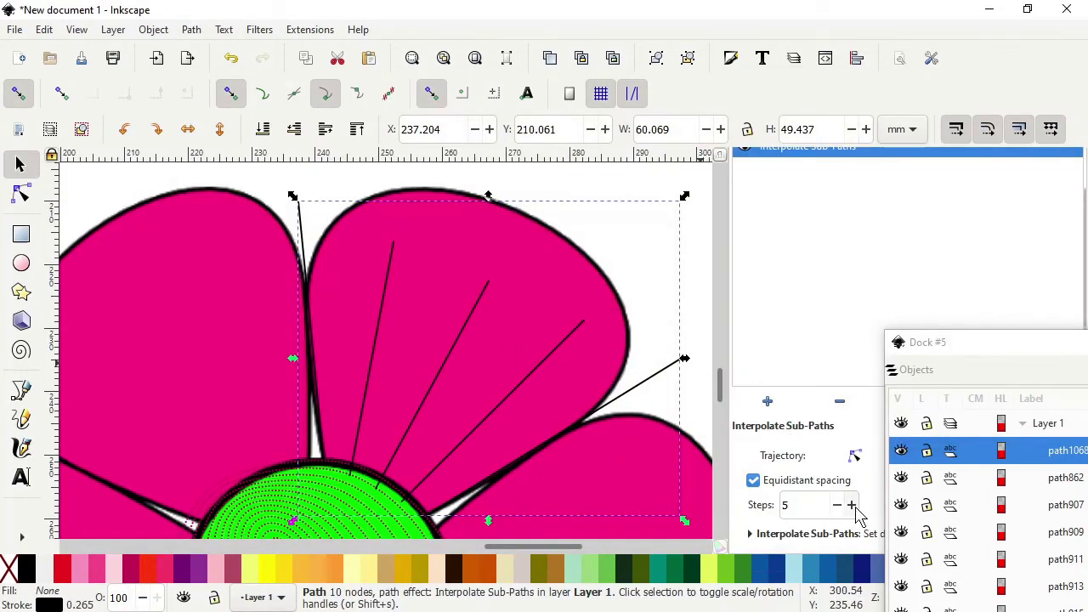
drag(852, 506, 852, 506)
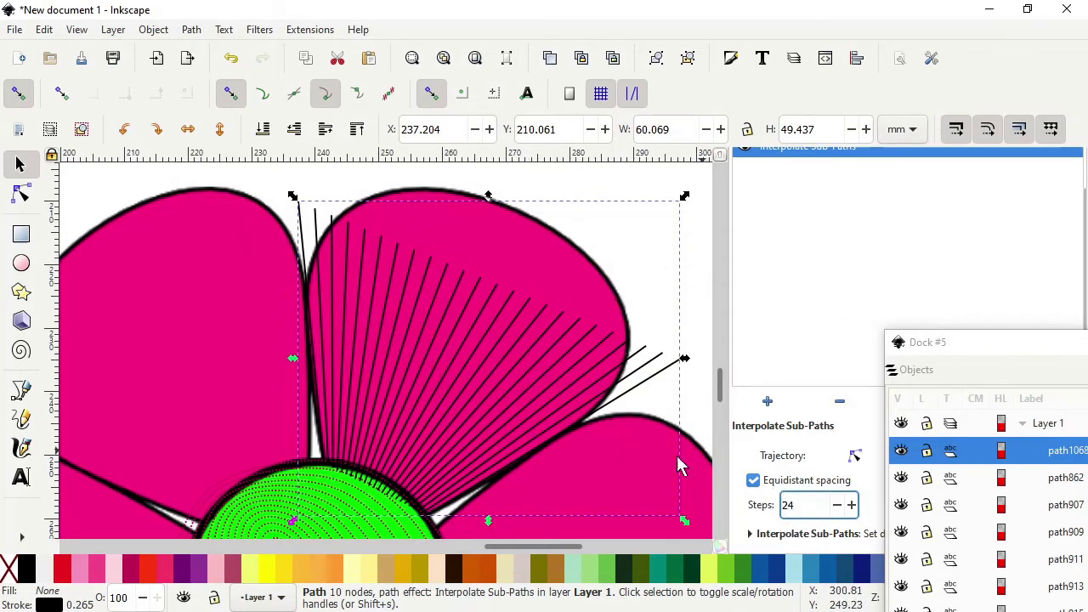
Reduce the opacity of the flower image image843 to 42% and uncover the canvas again
click(20, 196)
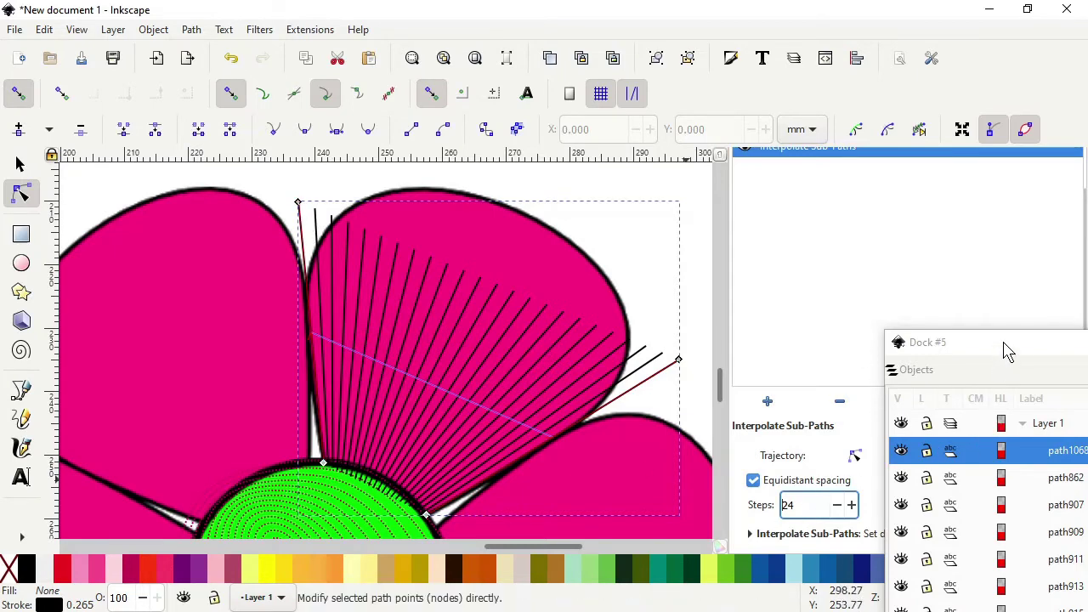
drag(1008, 350, 983, 98)
scroll(991, 376, down, 4)
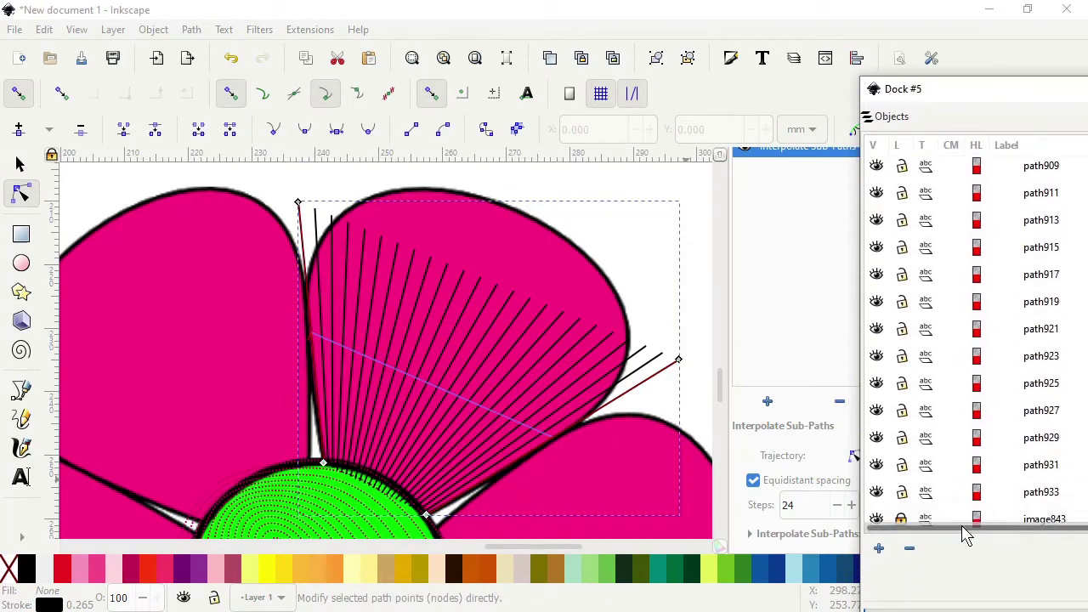
click(1014, 522)
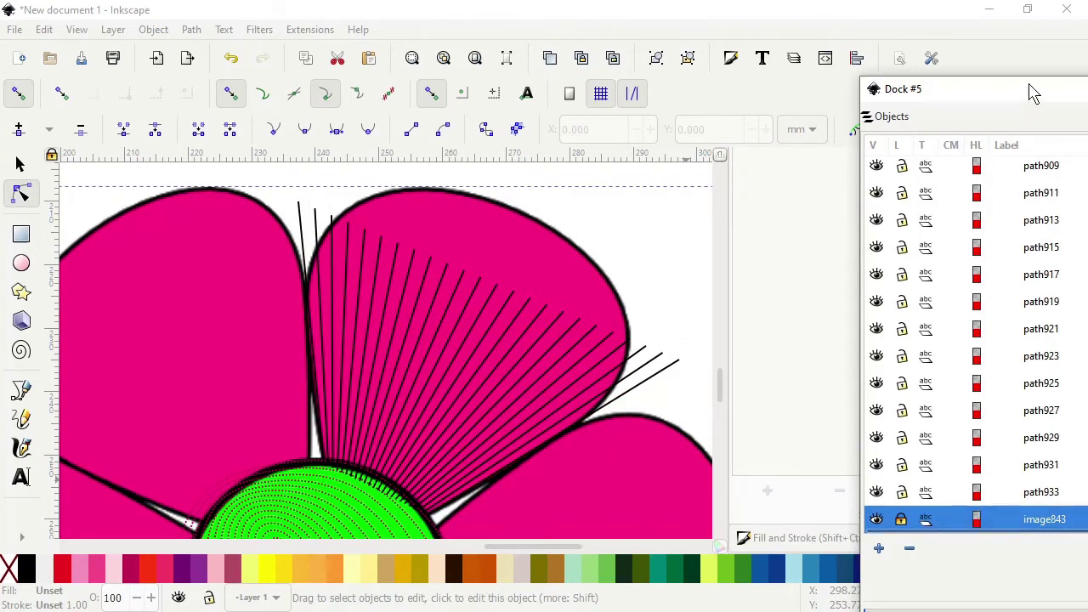
drag(1033, 92, 748, 9)
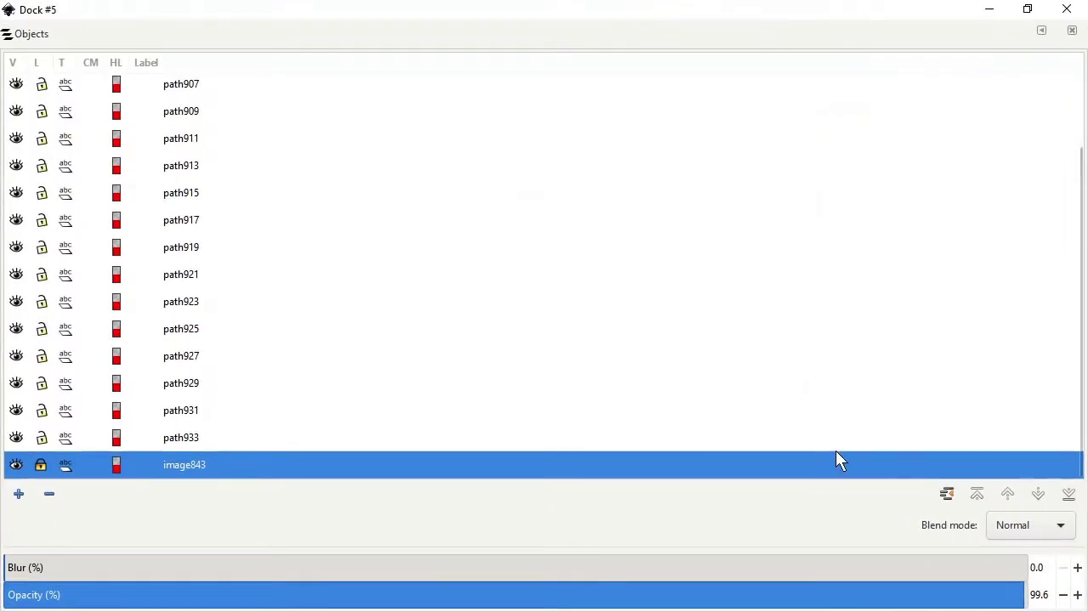
drag(1026, 602, 436, 595)
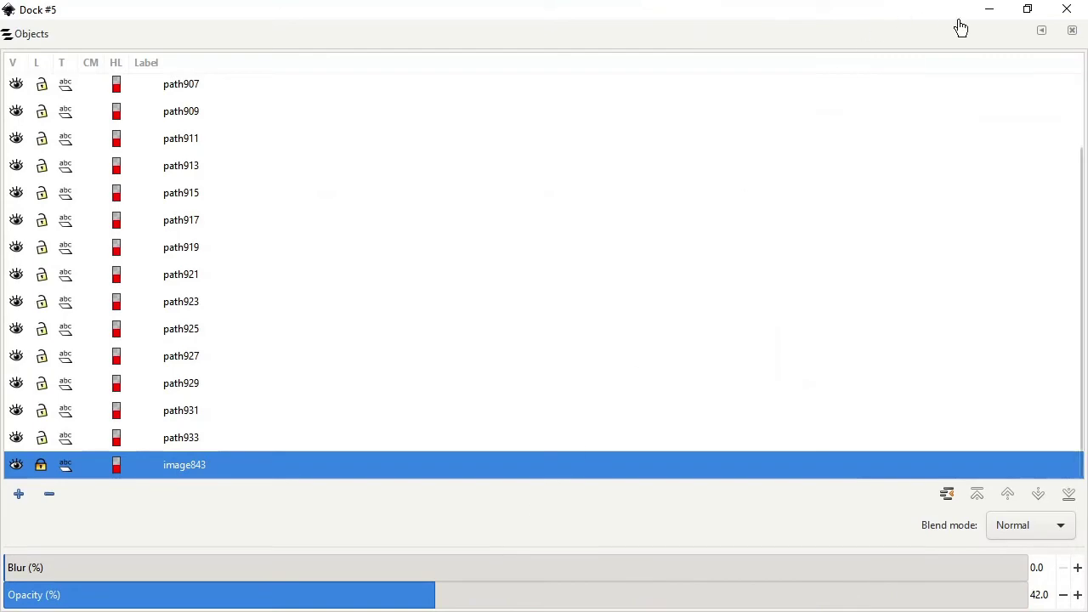
click(1028, 10)
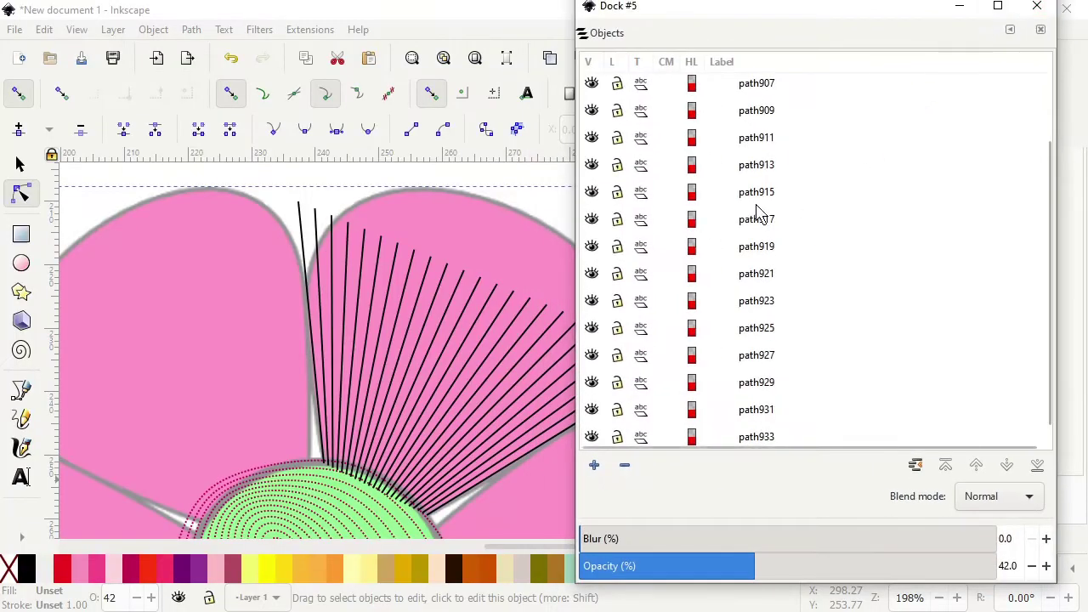
drag(823, 22, 998, 461)
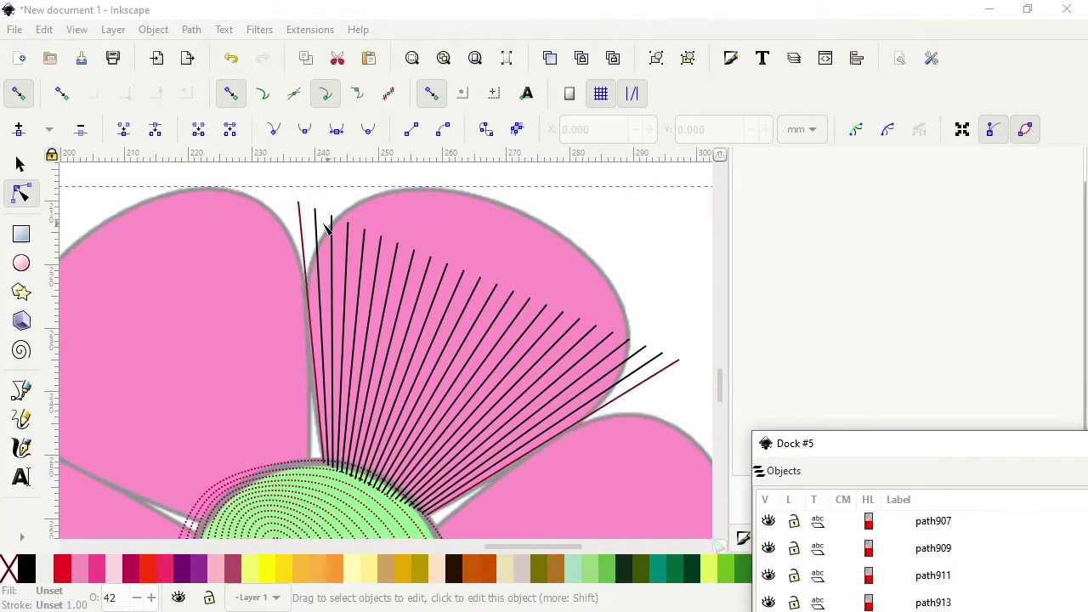
Bend the left boundary line of the interpolated fan outward along the upper-right petal's left side and place its outer end on the petal's top edge
click(19, 202)
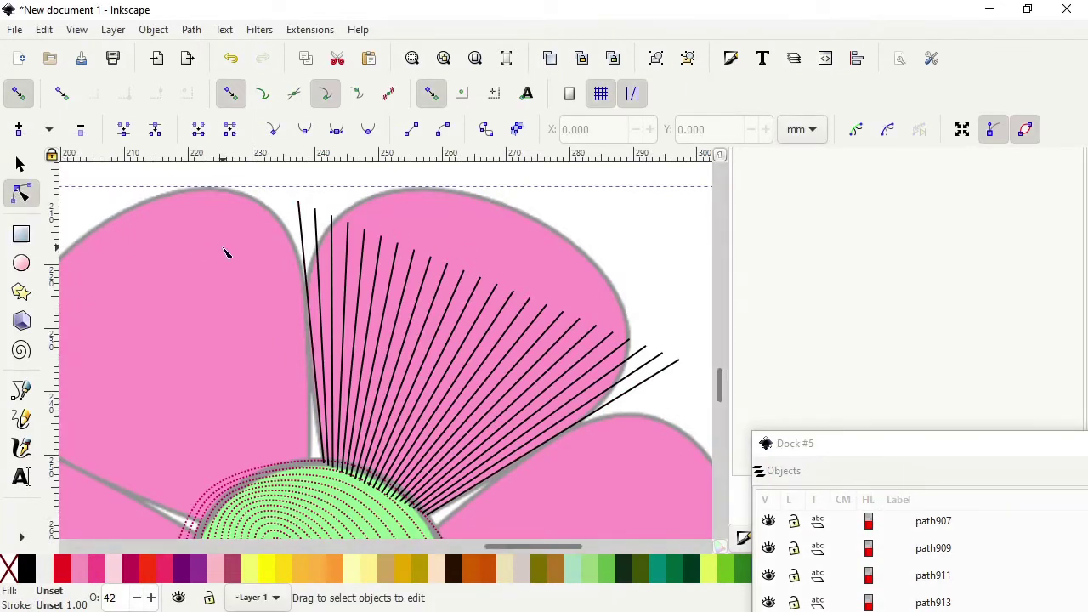
click(301, 228)
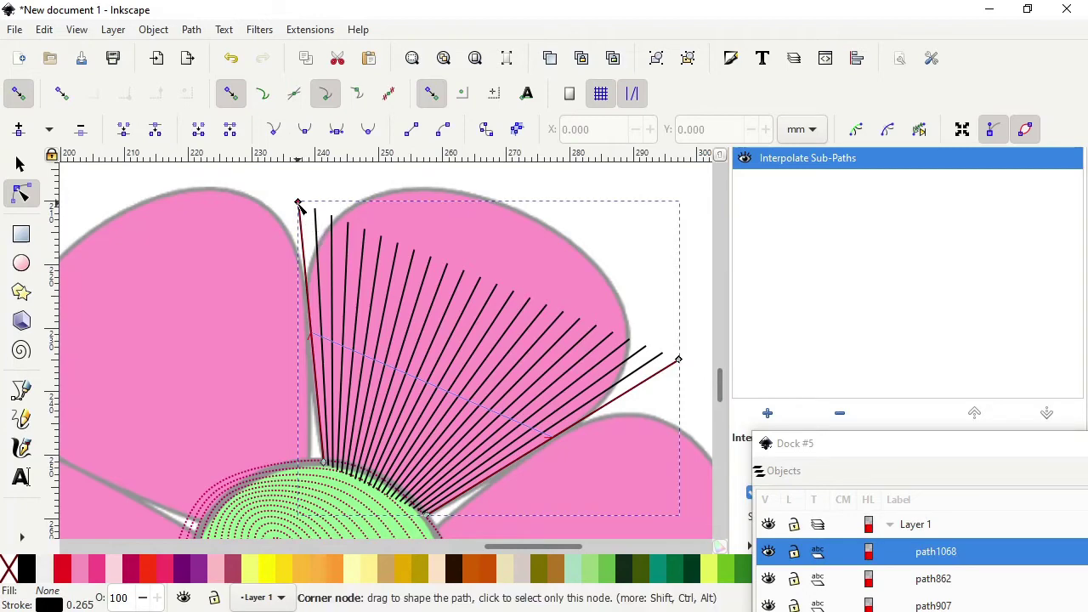
drag(297, 204, 478, 205)
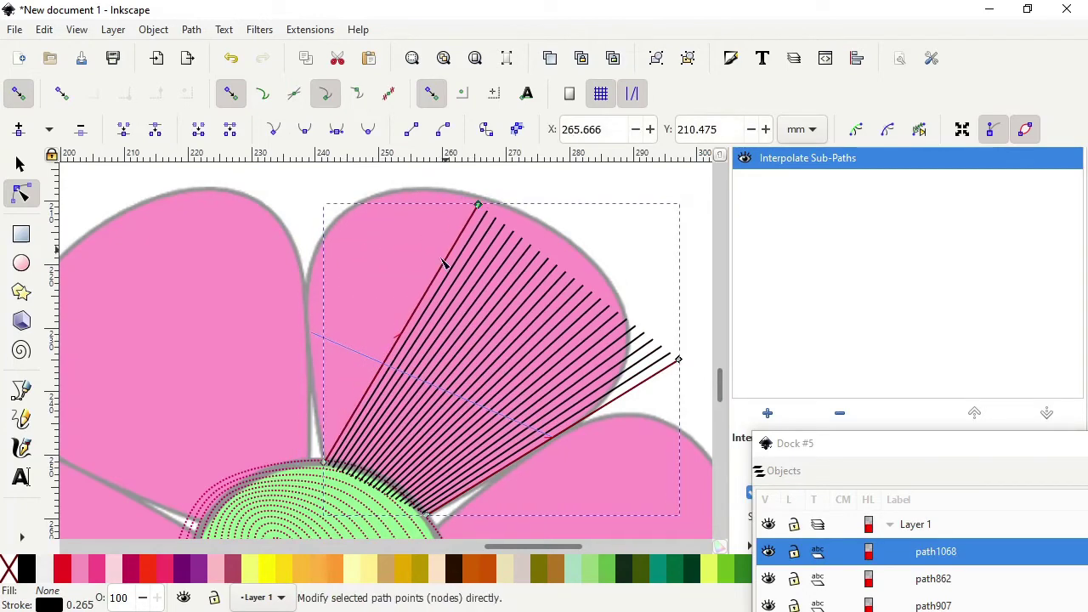
drag(396, 349, 318, 280)
drag(480, 206, 420, 189)
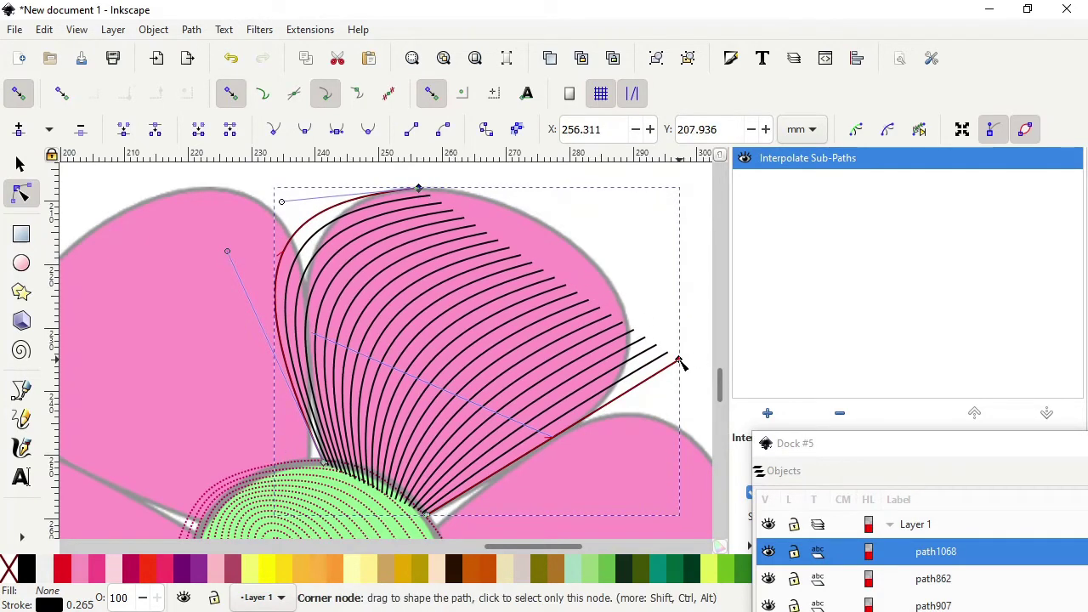
Move the right boundary line's outer end onto the petal's upper-right edge and curve the line along the petal's right side
drag(679, 361, 586, 257)
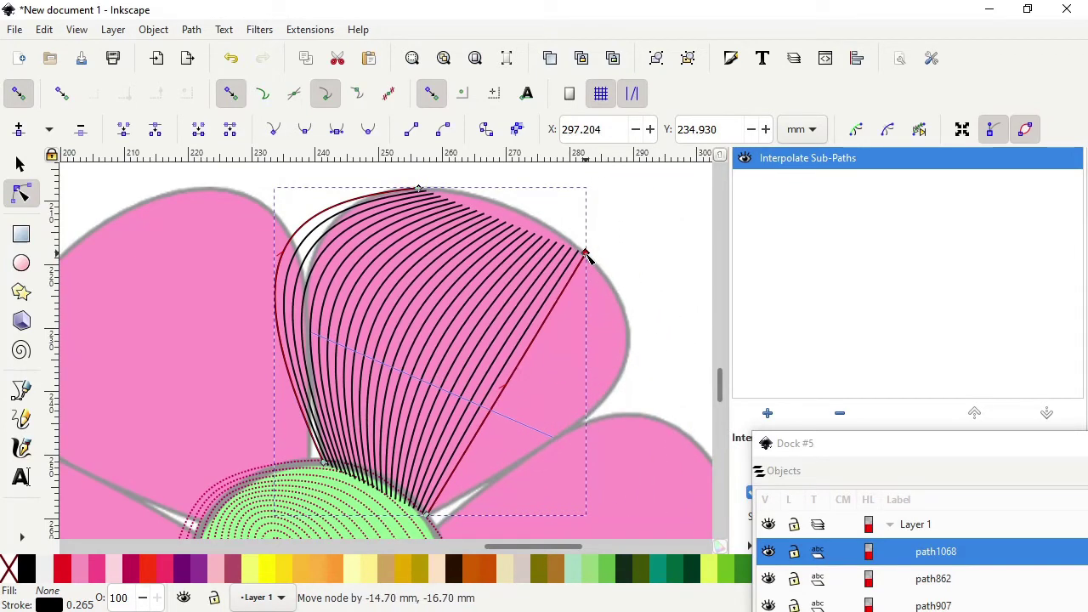
drag(525, 399, 619, 400)
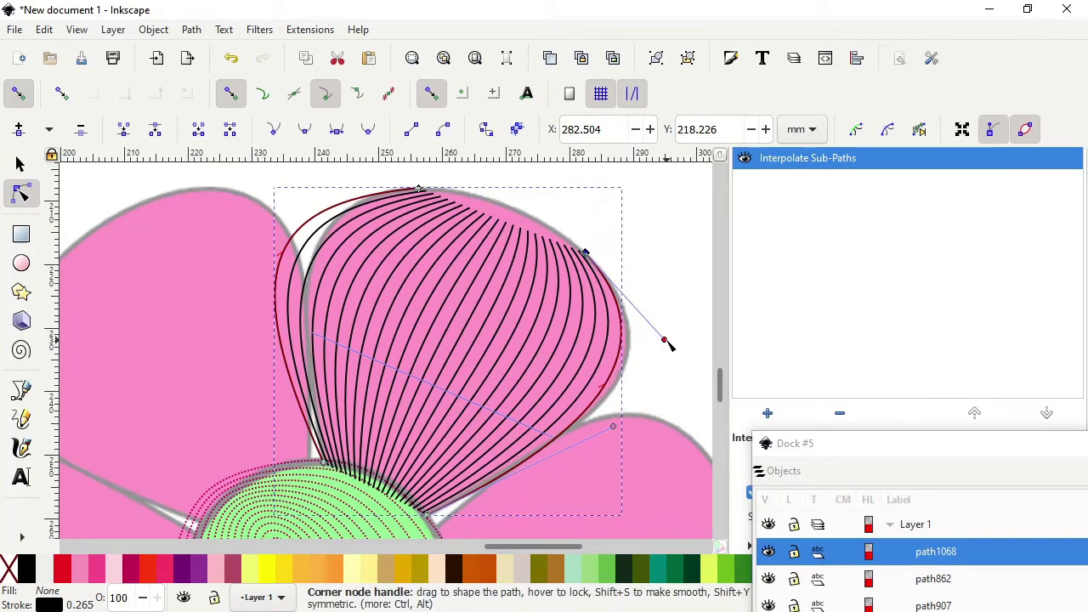
drag(669, 345, 692, 352)
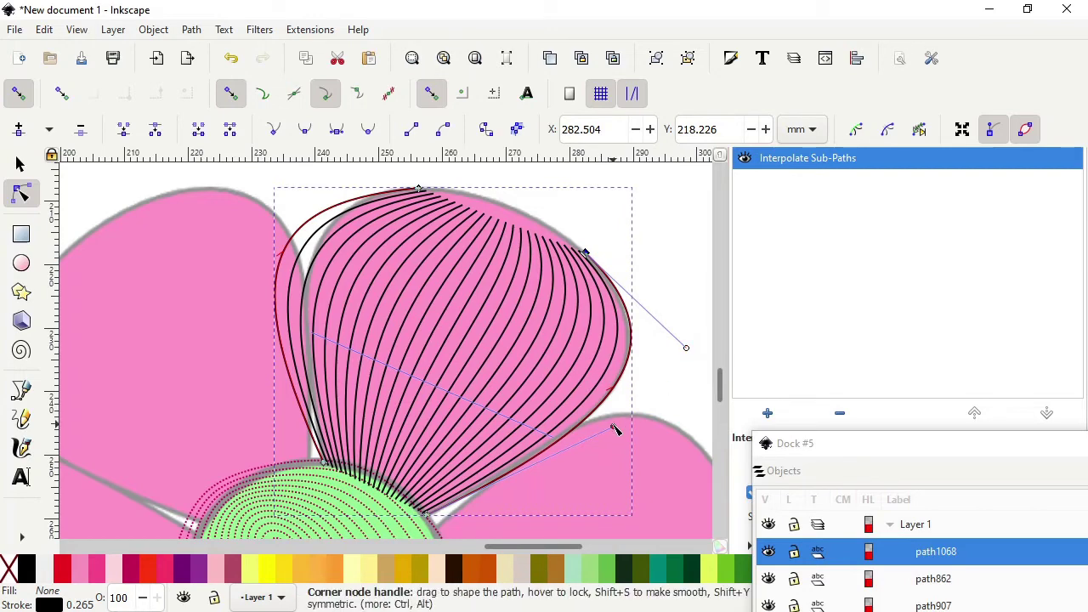
drag(613, 431, 601, 432)
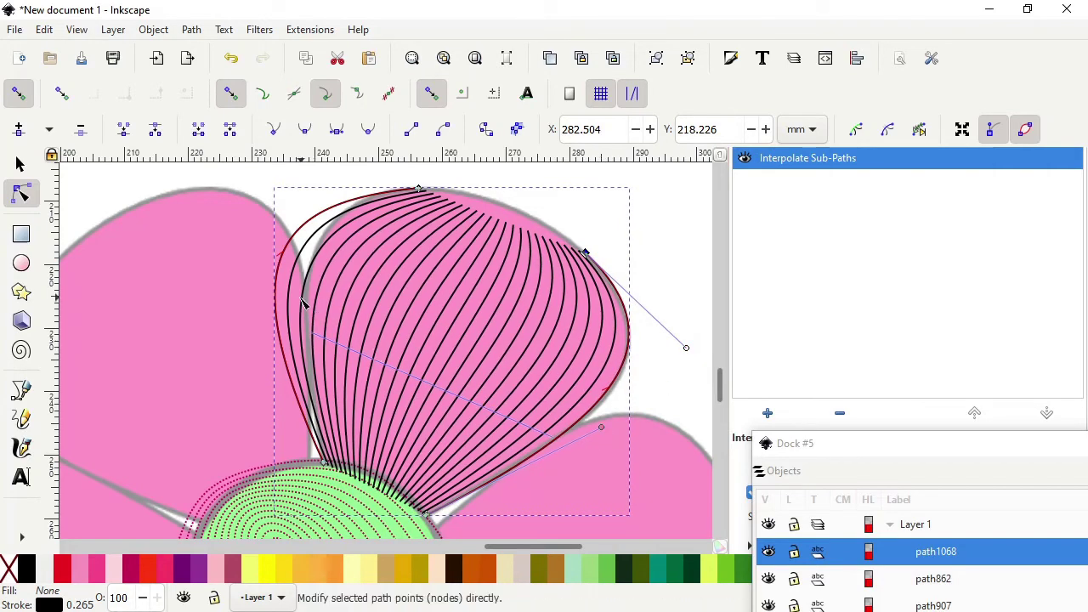
Refine both boundary curves to the petal outline, shifting the left curve's outer end farther right along the top edge
drag(291, 275, 323, 284)
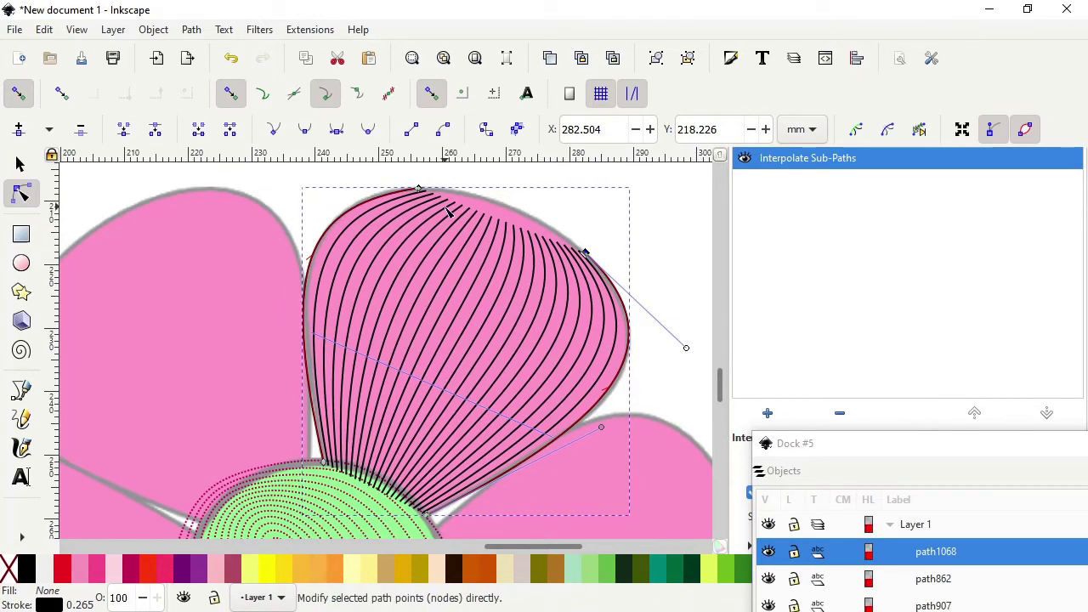
drag(420, 188, 481, 196)
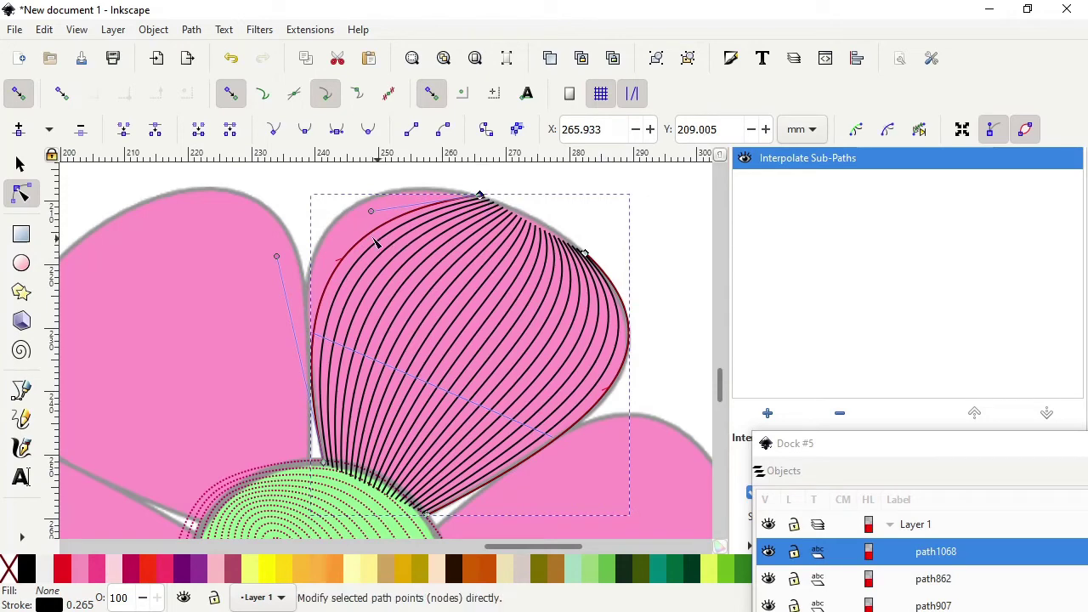
drag(353, 272, 345, 246)
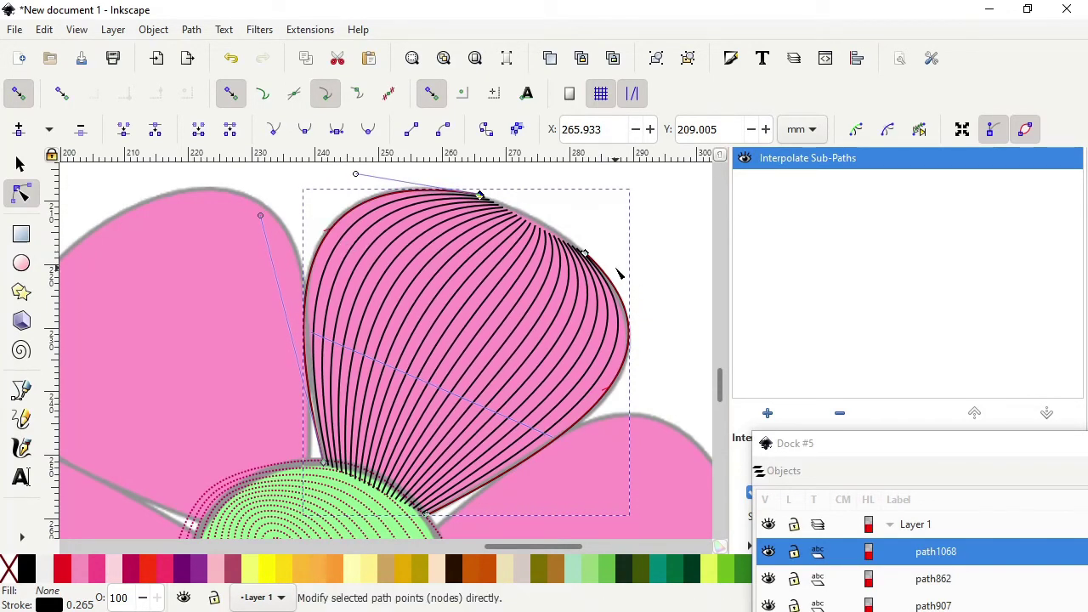
drag(586, 254, 584, 251)
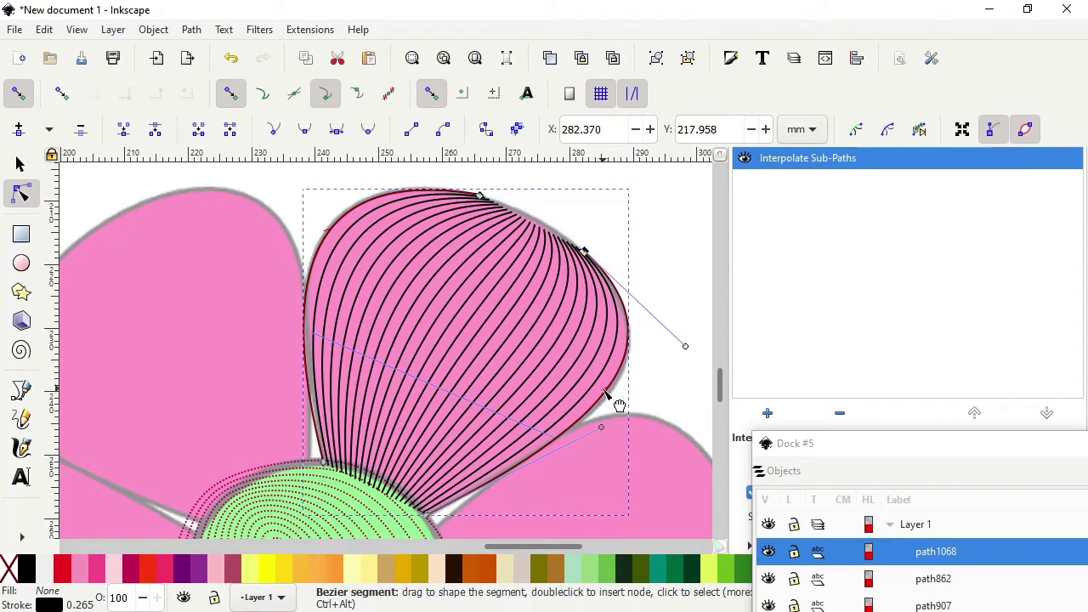
drag(622, 404, 626, 406)
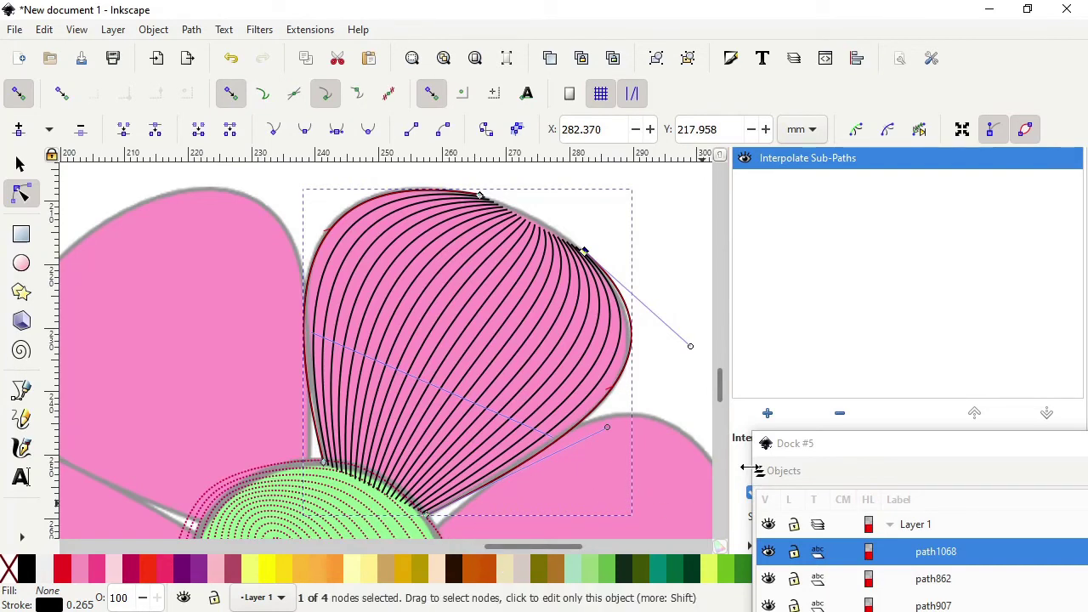
Try Interpolate Sub-Paths step counts up to 37 and down to 23 on the petal lines, and return to 24 steps
drag(841, 456, 984, 452)
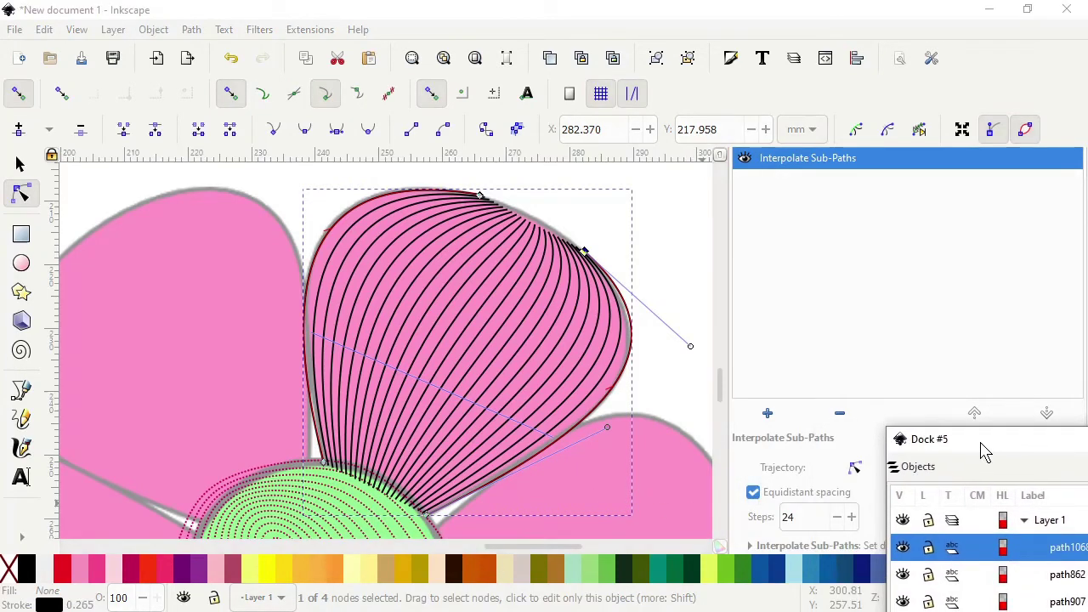
click(854, 518)
click(853, 518)
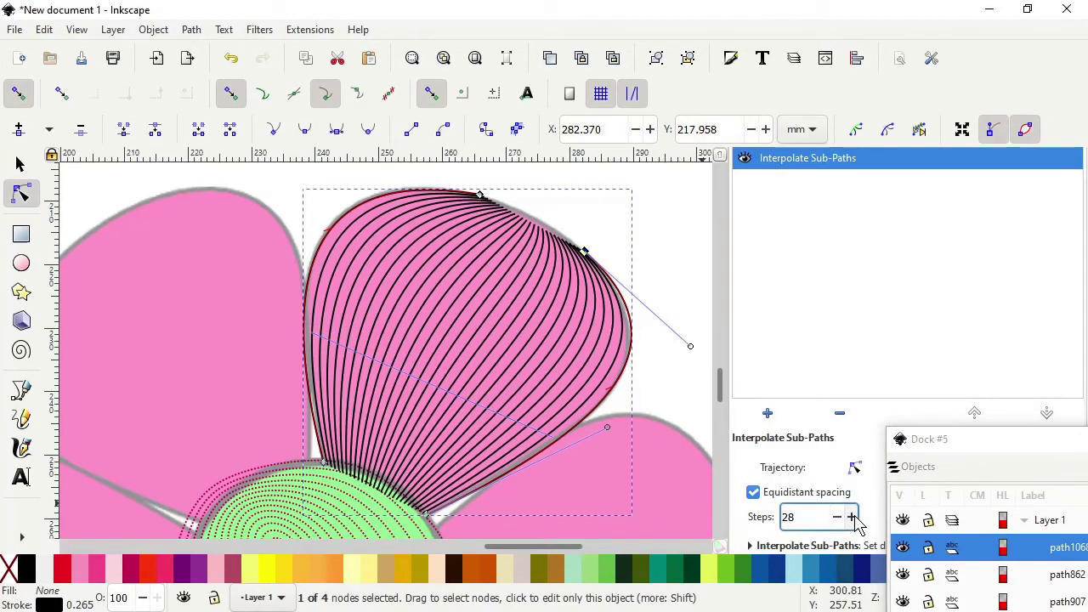
click(853, 518)
click(854, 518)
click(852, 517)
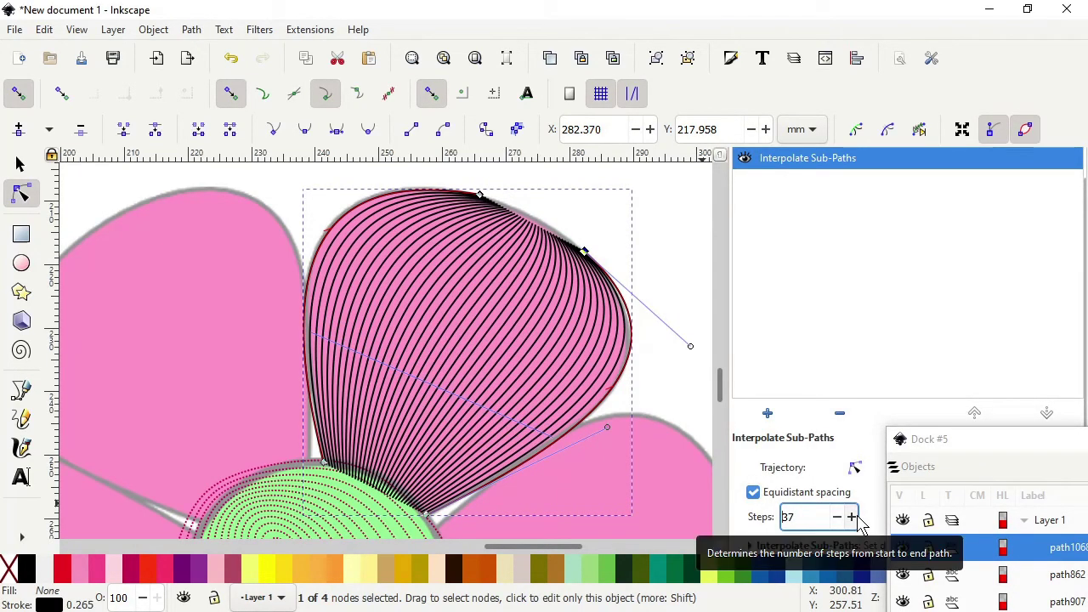
click(839, 518)
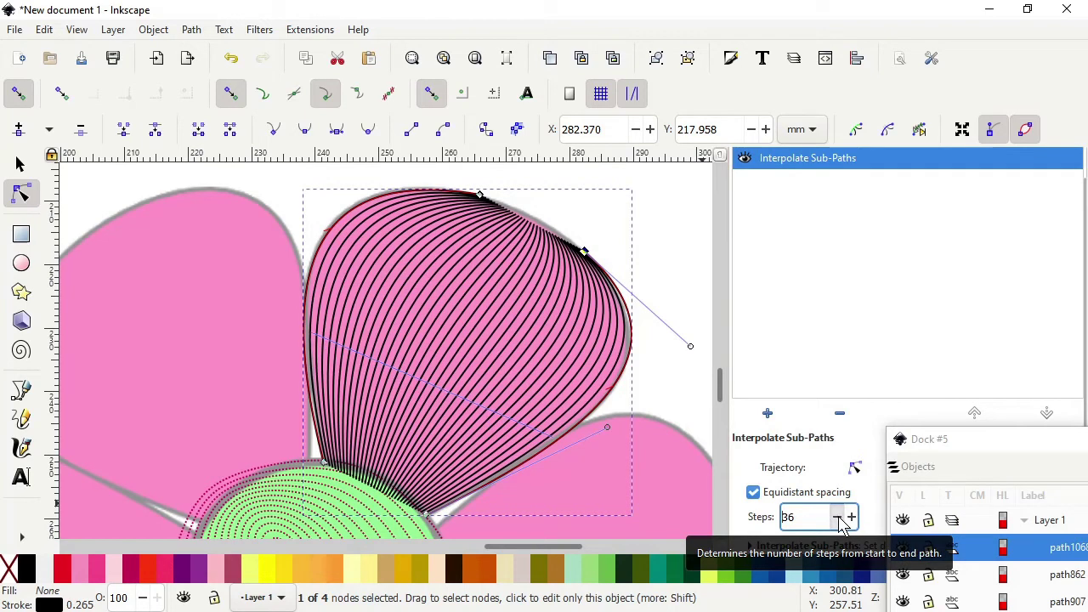
click(839, 519)
click(839, 518)
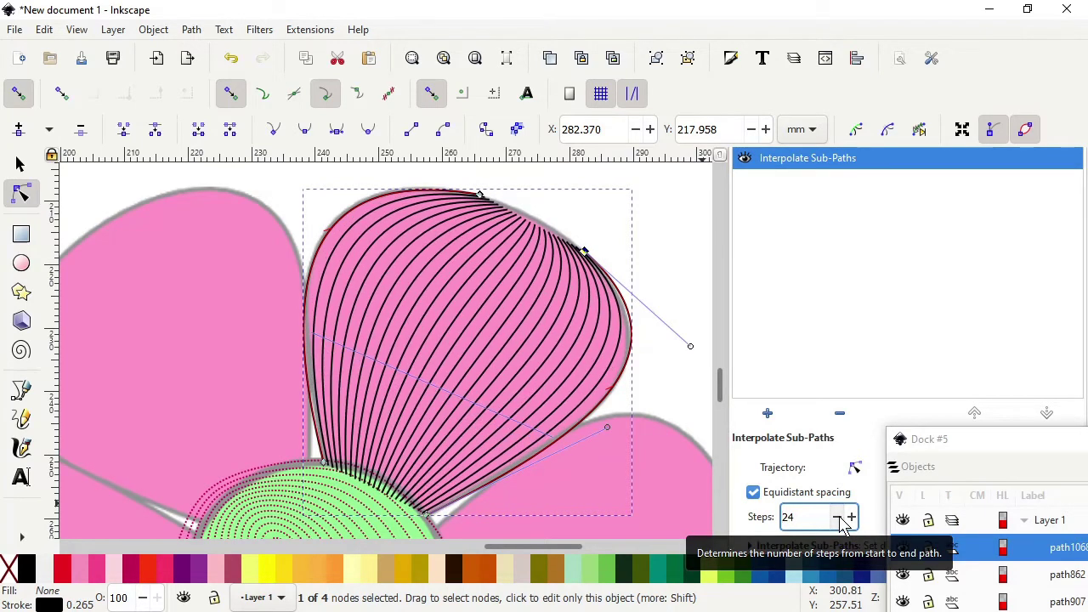
click(836, 517)
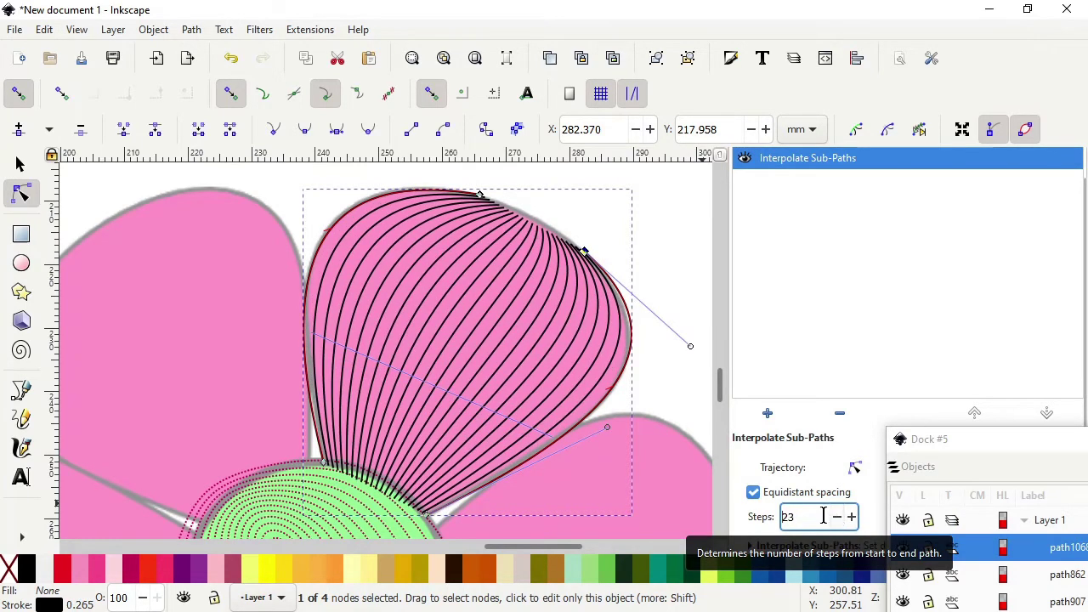
click(851, 517)
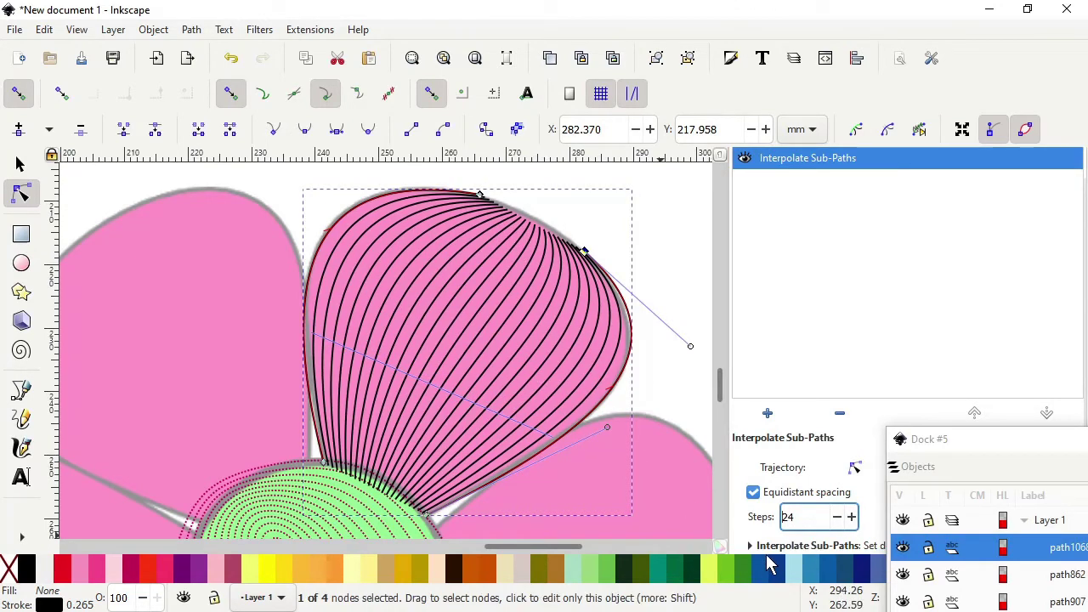
Add the Lattice Deformation 2 path effect to the interpolated petal lines
click(767, 415)
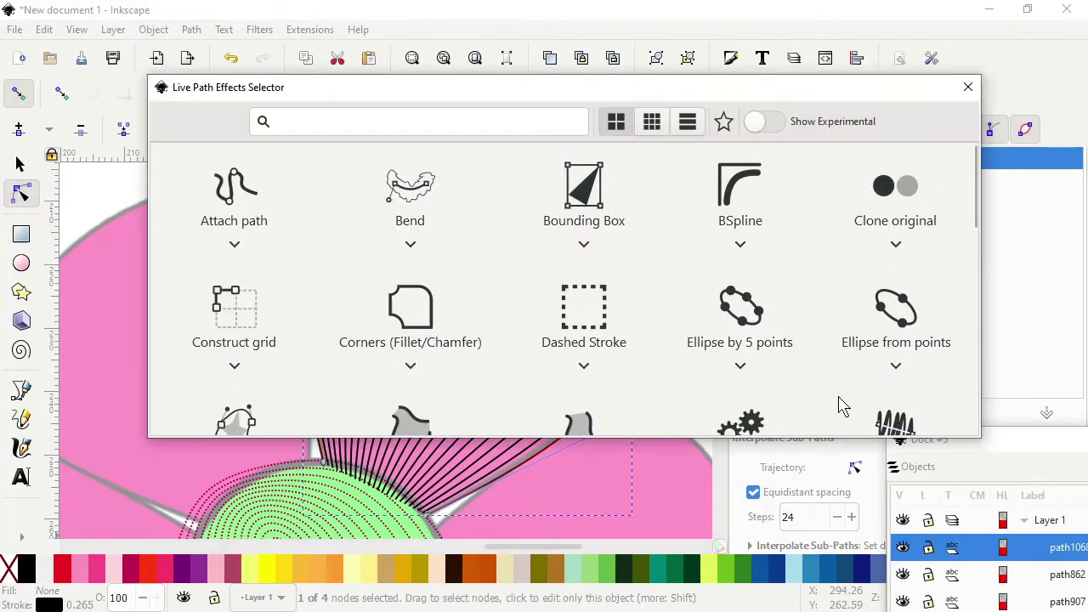
scroll(867, 272, down, 5)
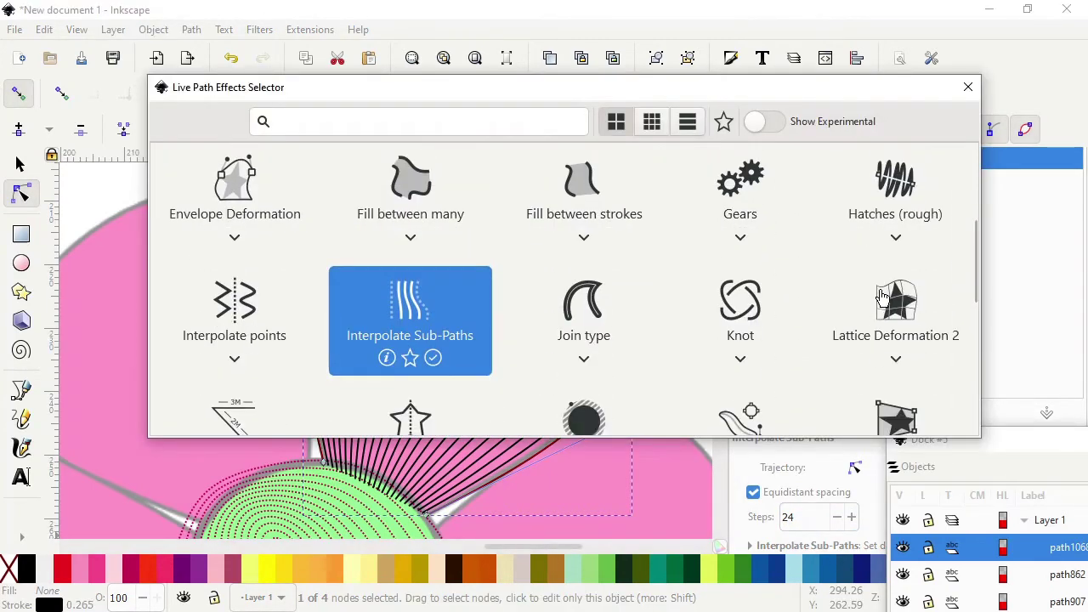
double_click(893, 313)
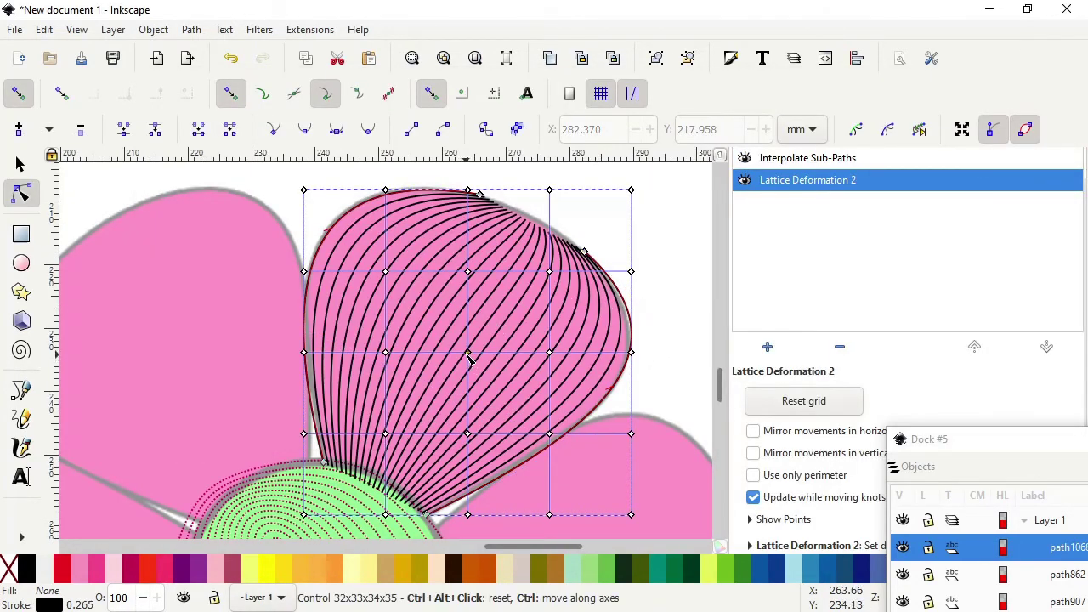
Warp the petal lines into flowing curves by shifting the lattice's central, right-centre and lower-left points, and nudge the left line's inner end
drag(468, 354, 420, 293)
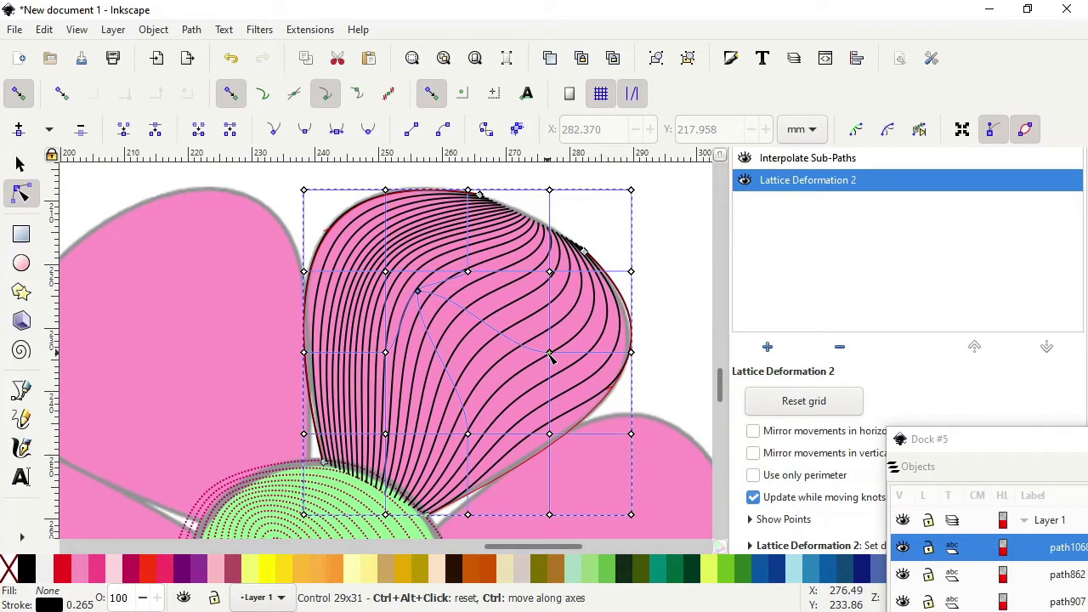
drag(547, 364, 535, 383)
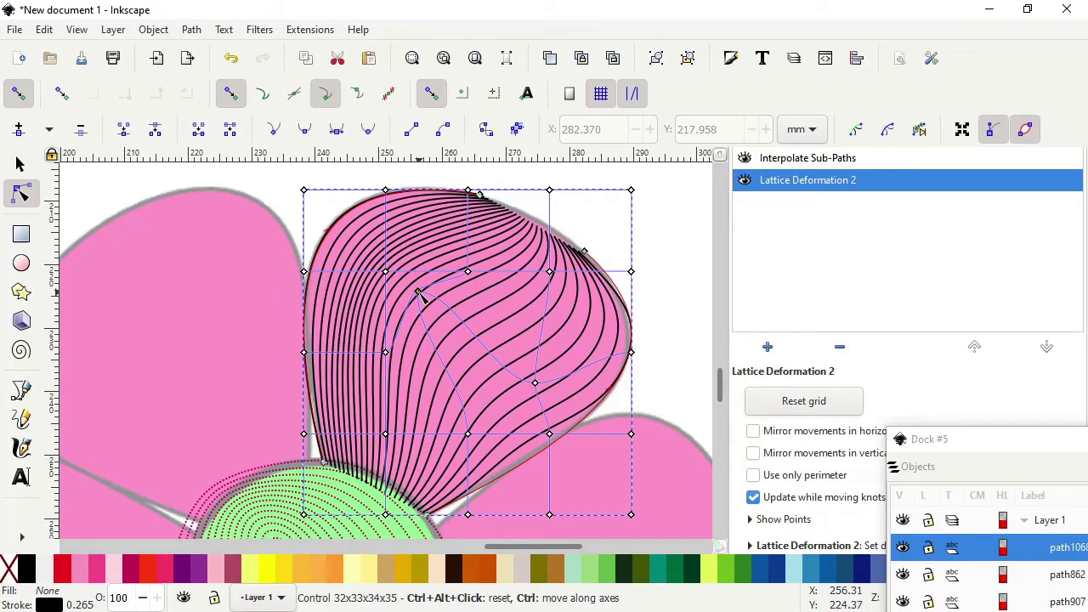
drag(417, 292, 408, 327)
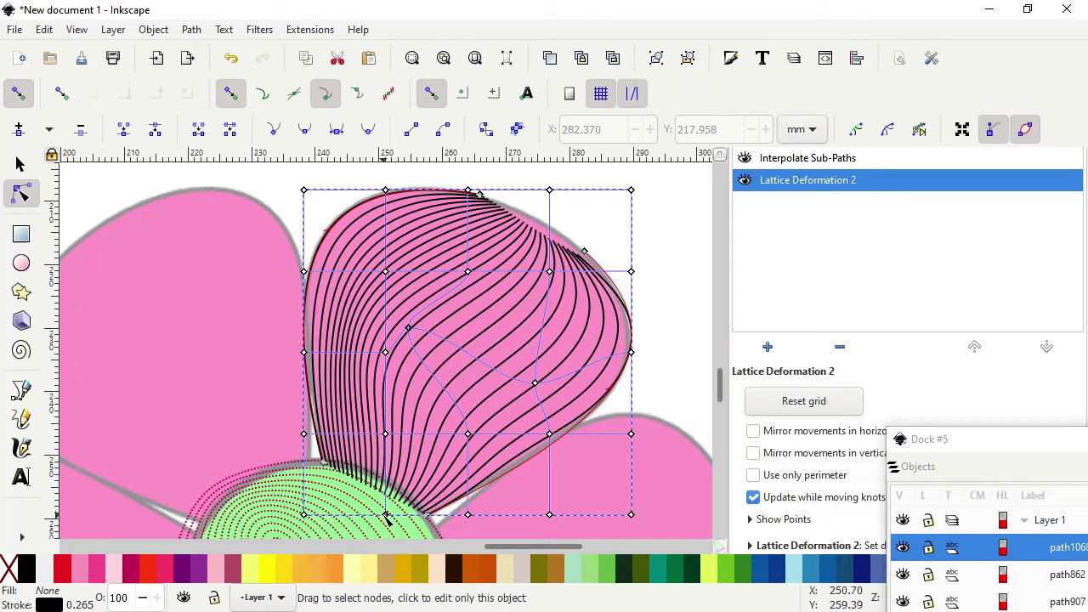
mouse_move(387, 519)
mouse_down()
mouse_move(391, 501)
mouse_move(389, 520)
mouse_move(383, 512)
mouse_up()
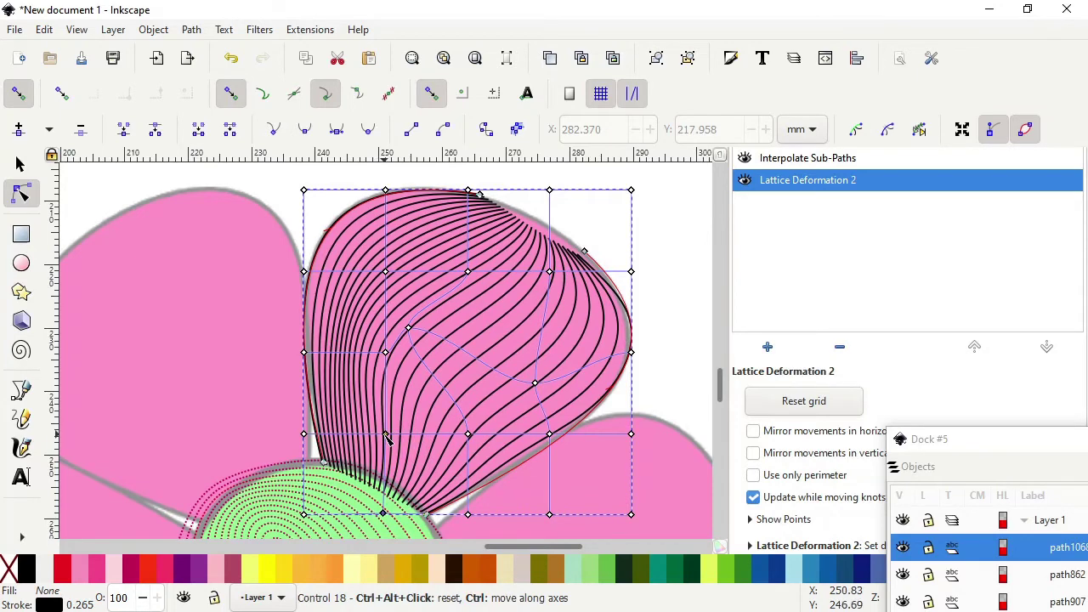
drag(396, 436, 394, 360)
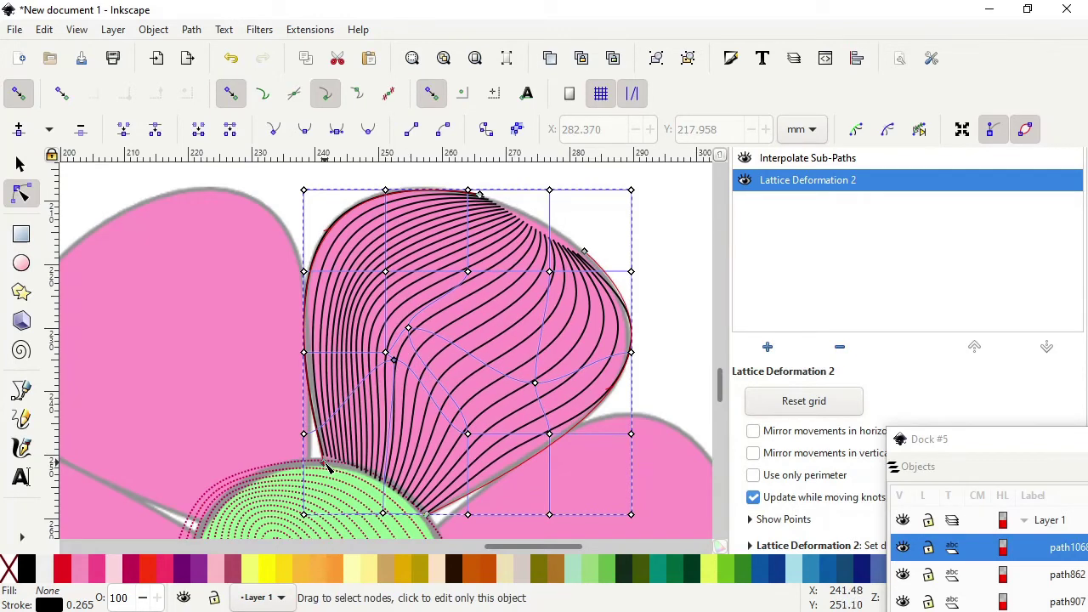
drag(324, 466, 323, 468)
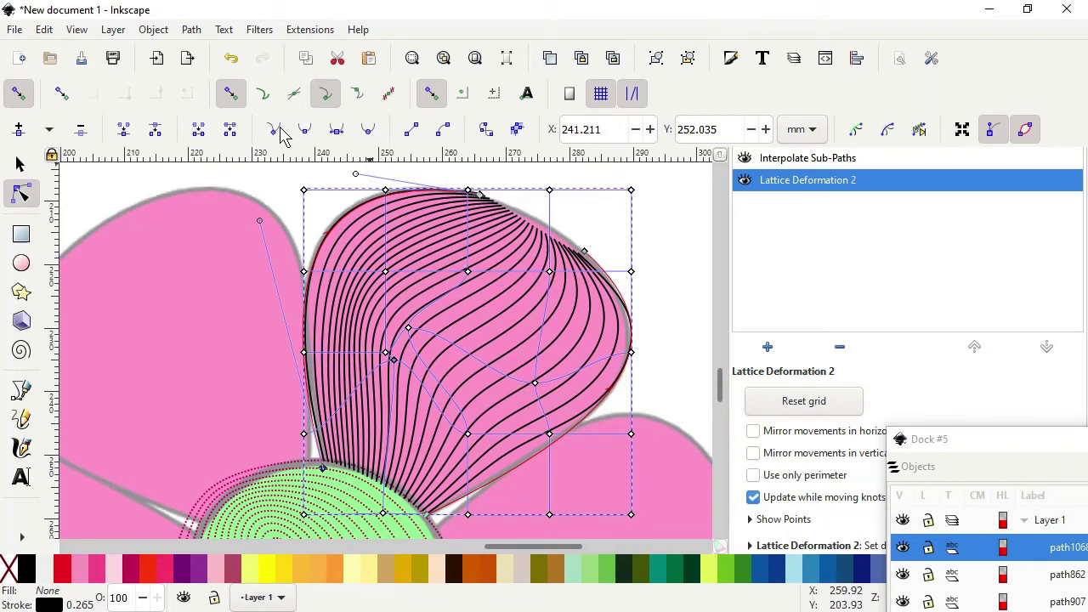
Break apart the deformed petal path into separate lines and try converting the selection with Object to Path
click(191, 30)
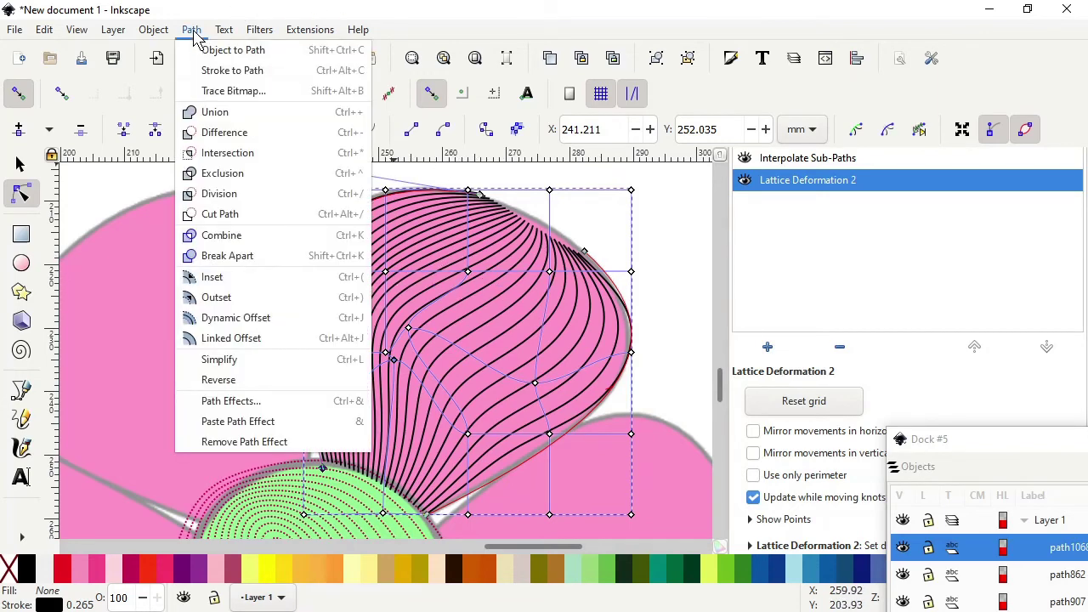
click(237, 261)
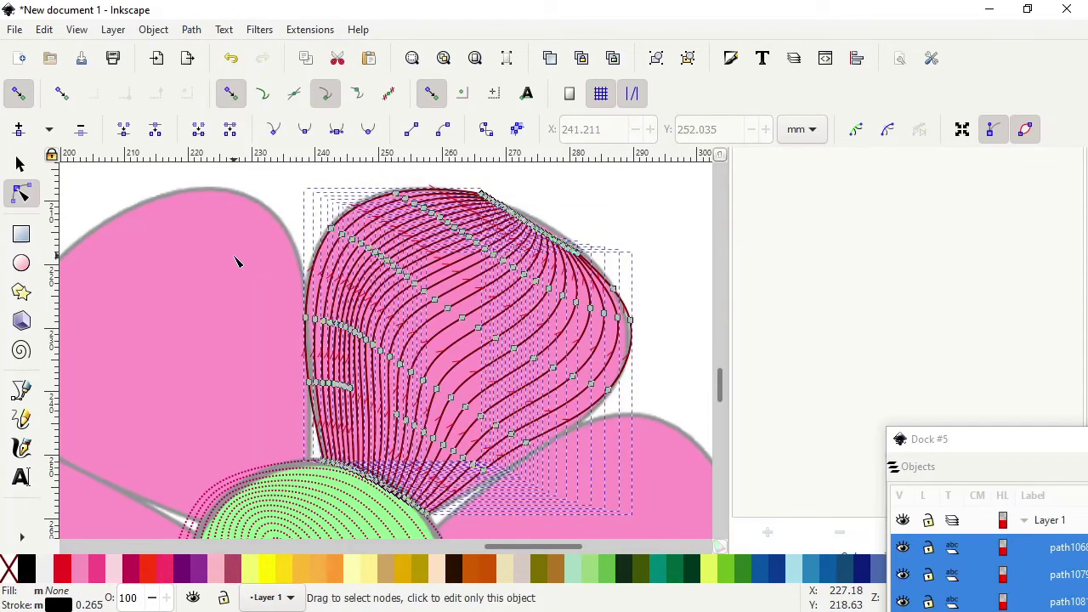
key(shift+ctrl+c)
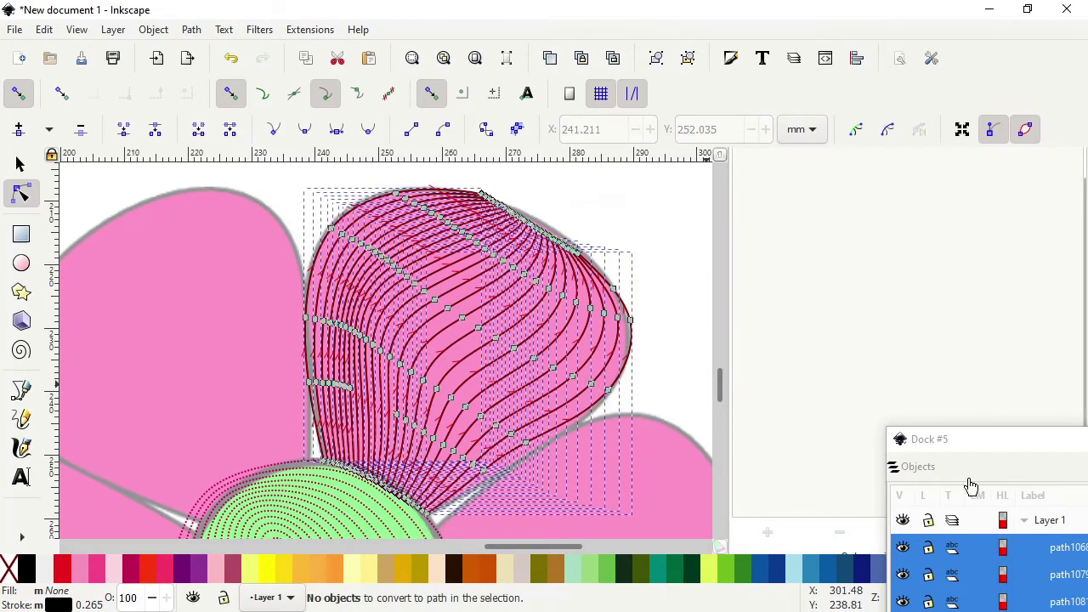
Apply the finest dotted dash pattern to the stroke of all the separated petal lines
drag(1025, 450, 857, 108)
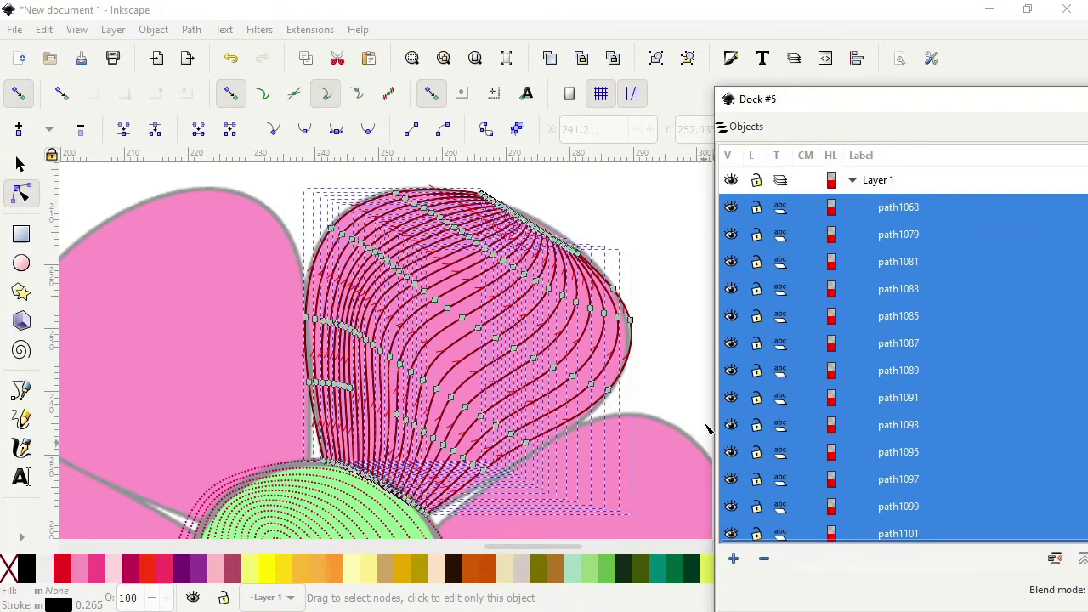
drag(908, 108, 792, 251)
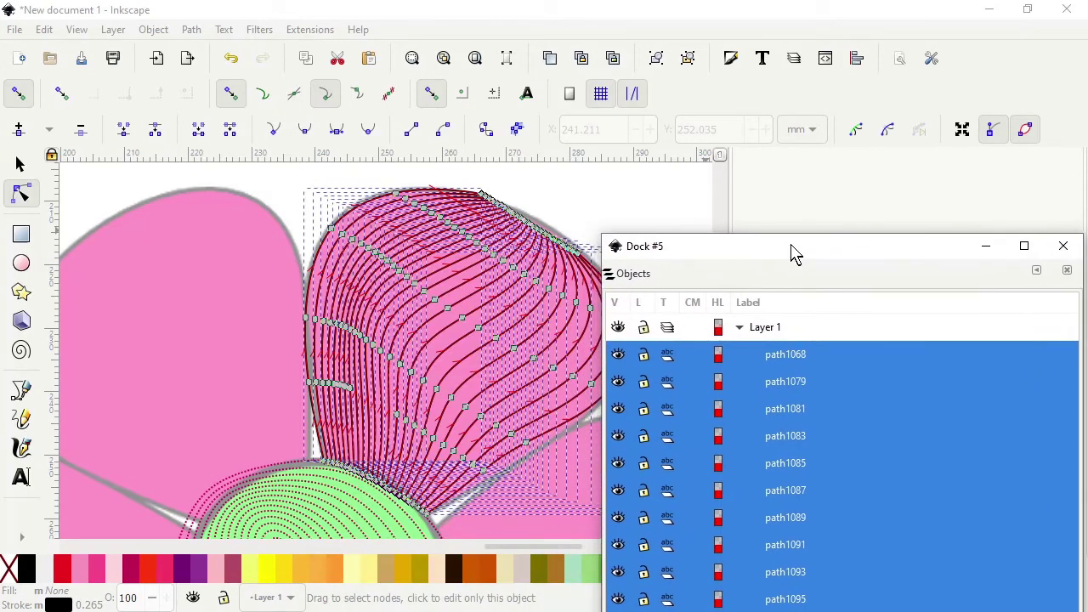
click(191, 31)
mouse_move(156, 38)
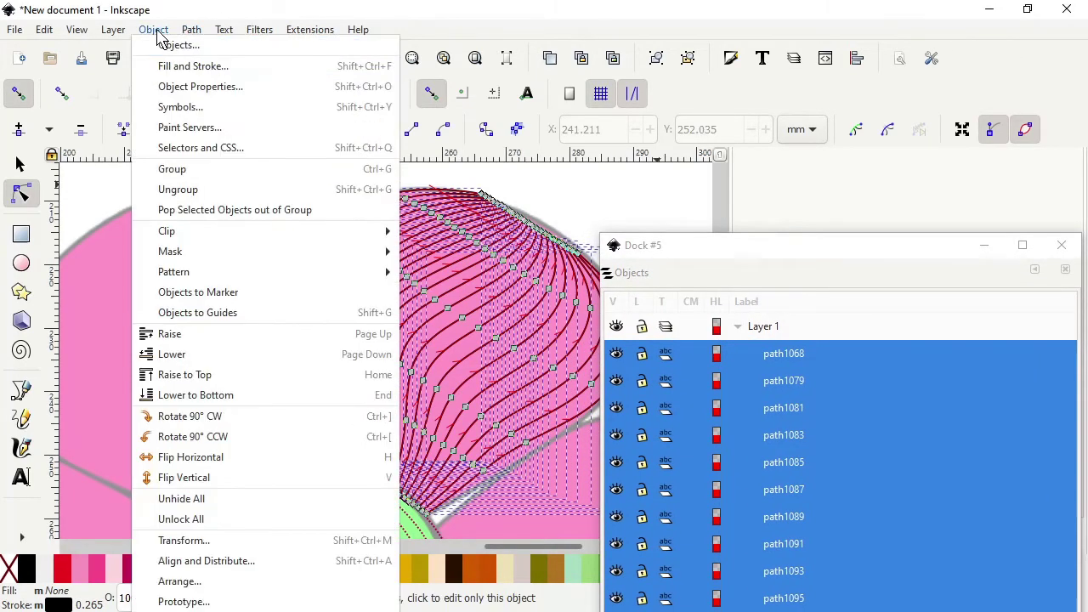
click(181, 68)
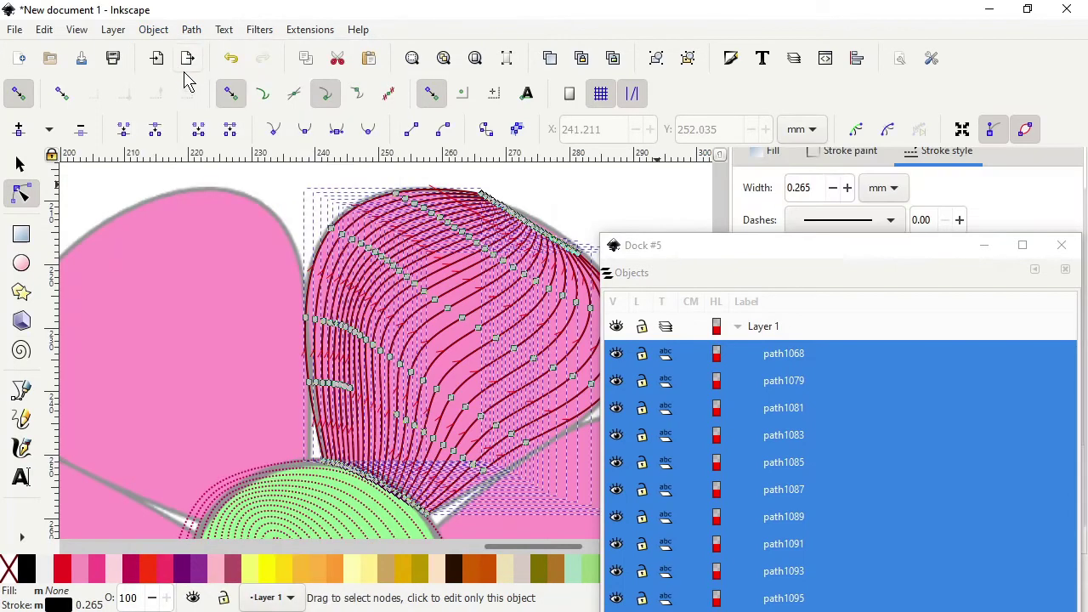
click(897, 222)
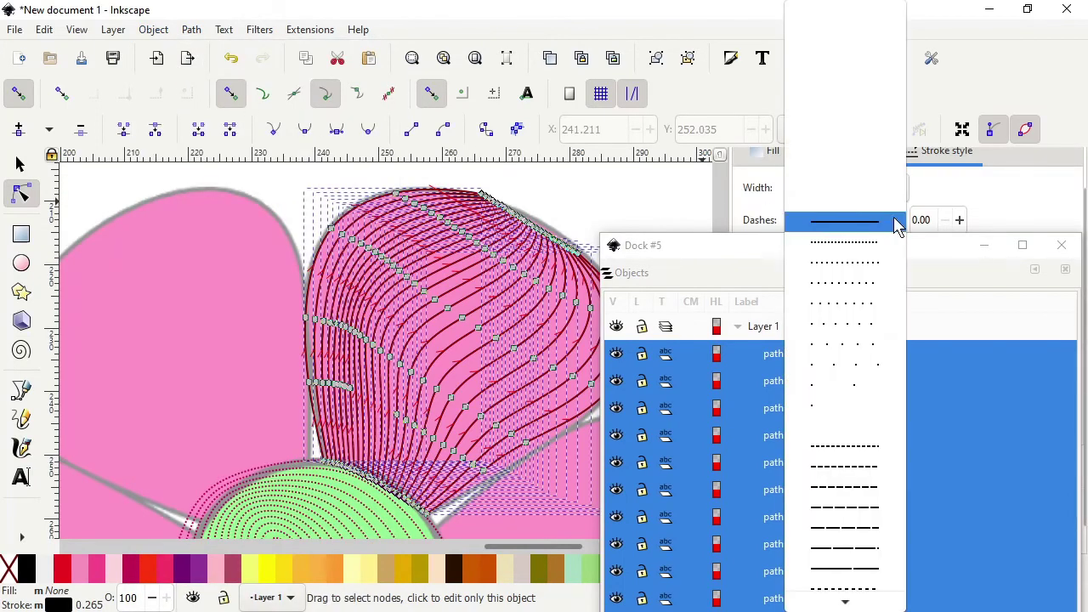
click(855, 245)
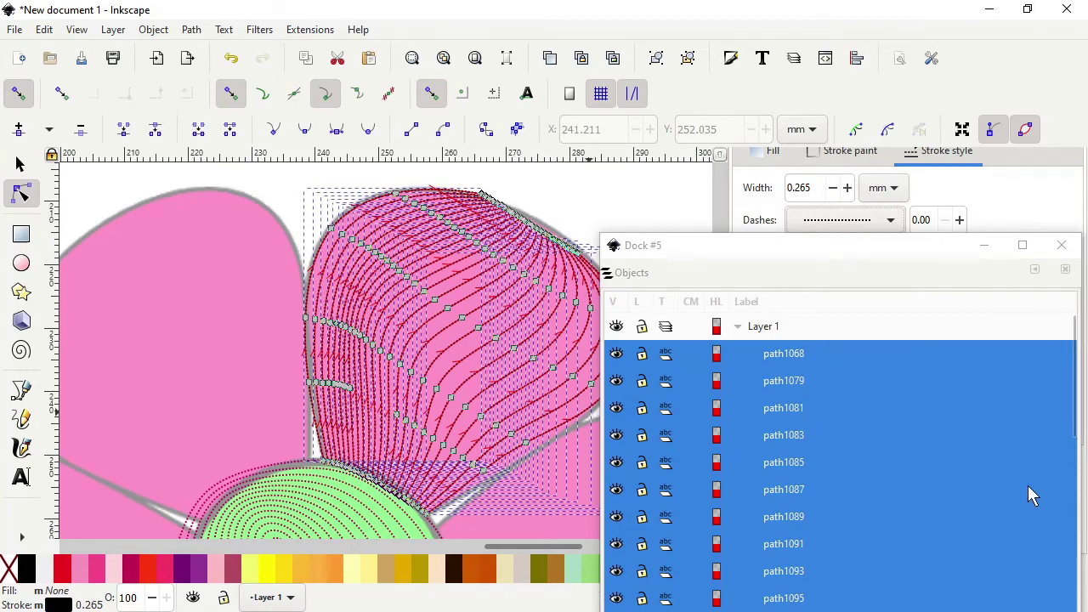
Group the selected petal lines and expand the new group in the object list to show its paths
click(1071, 357)
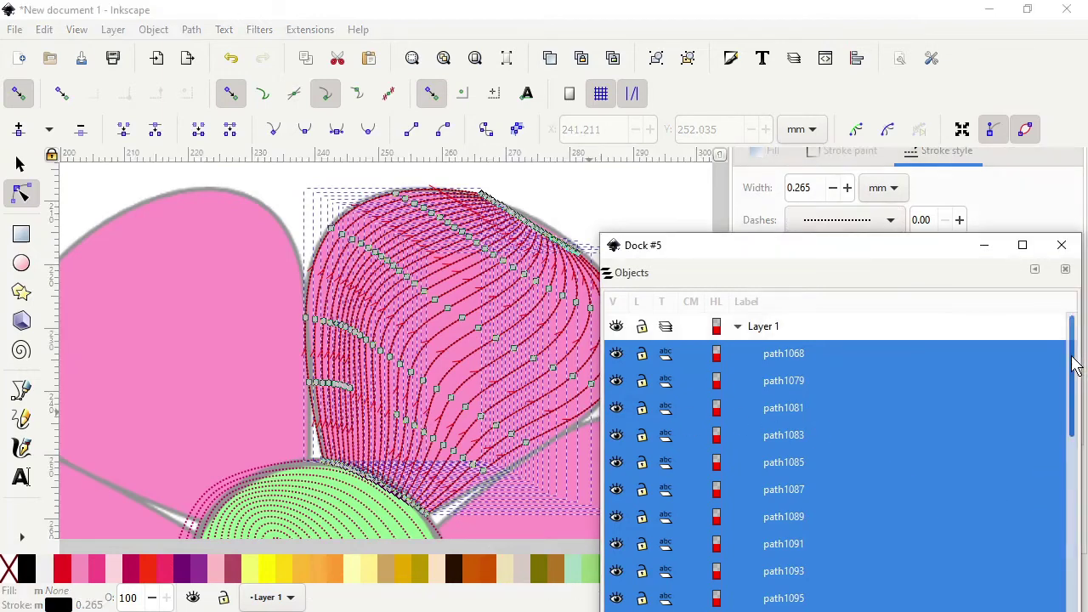
mouse_move(1075, 364)
mouse_down()
mouse_move(1072, 416)
mouse_move(1075, 357)
mouse_up()
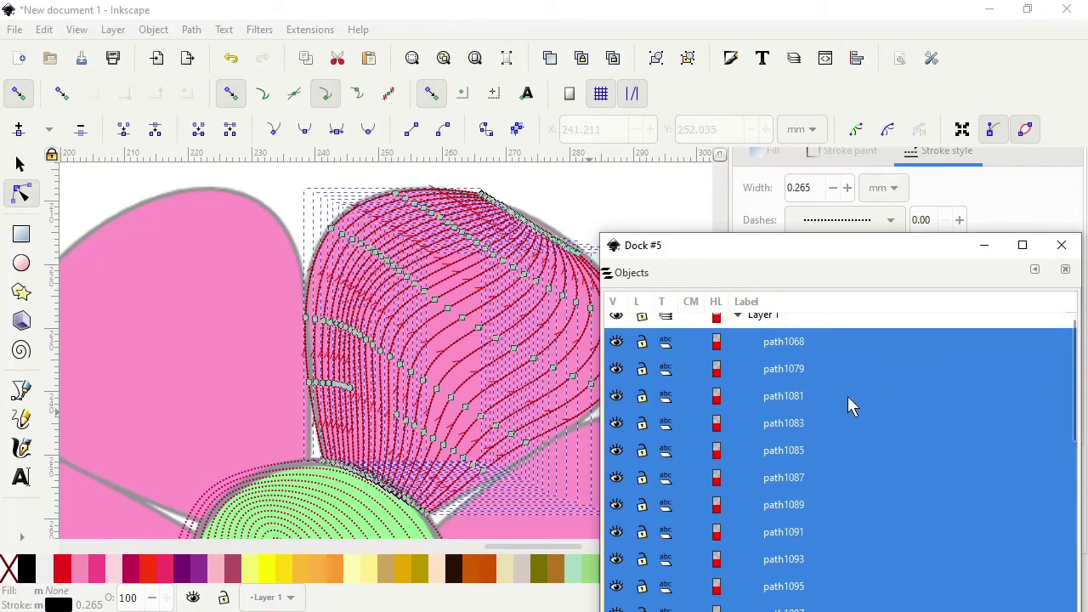
right_click(775, 395)
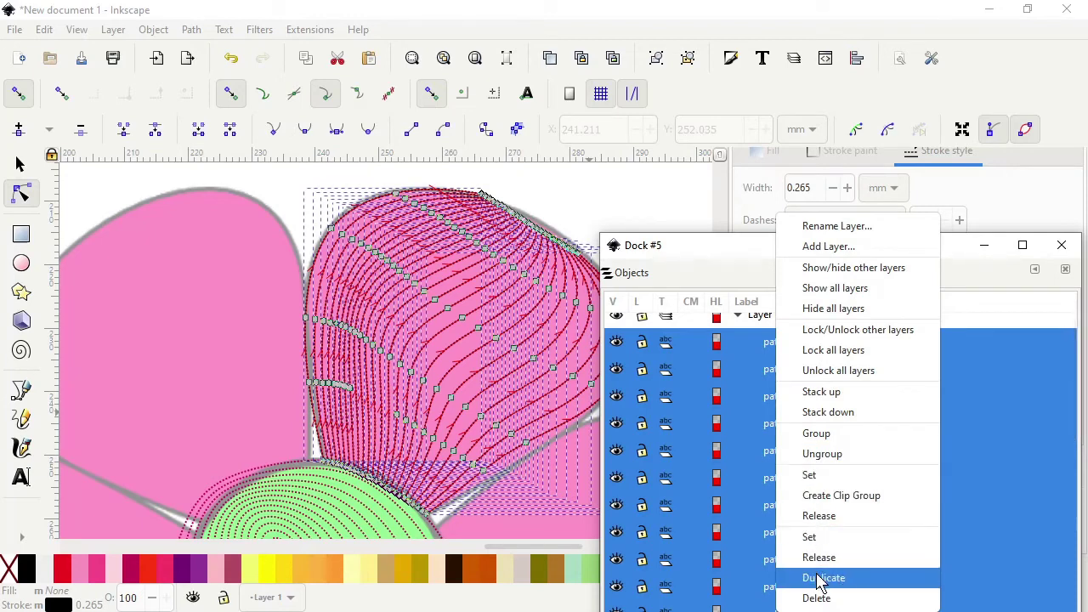
click(817, 435)
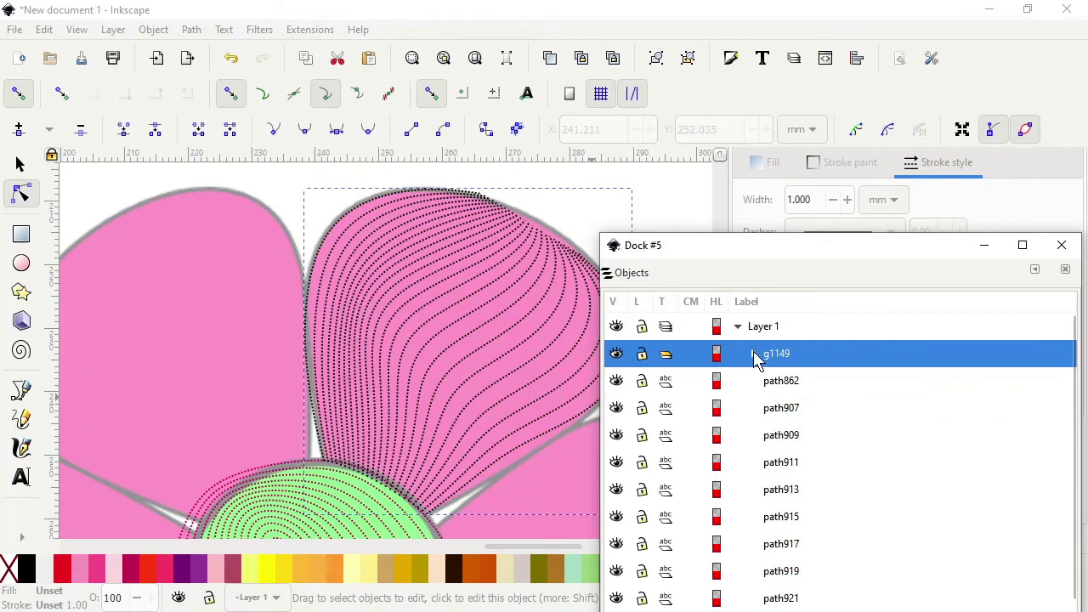
click(753, 354)
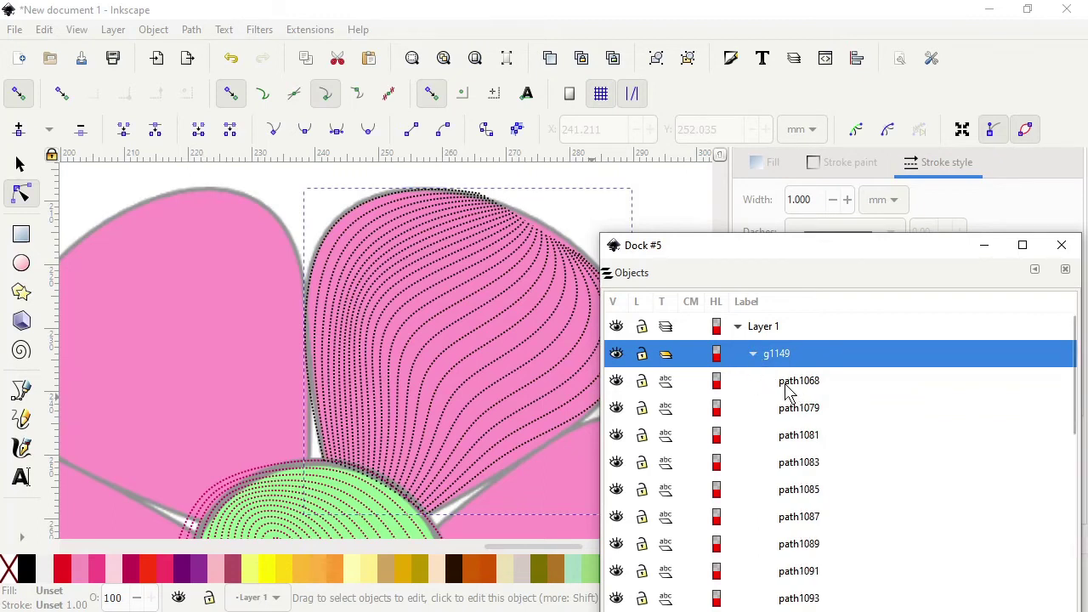
drag(1069, 391, 1070, 319)
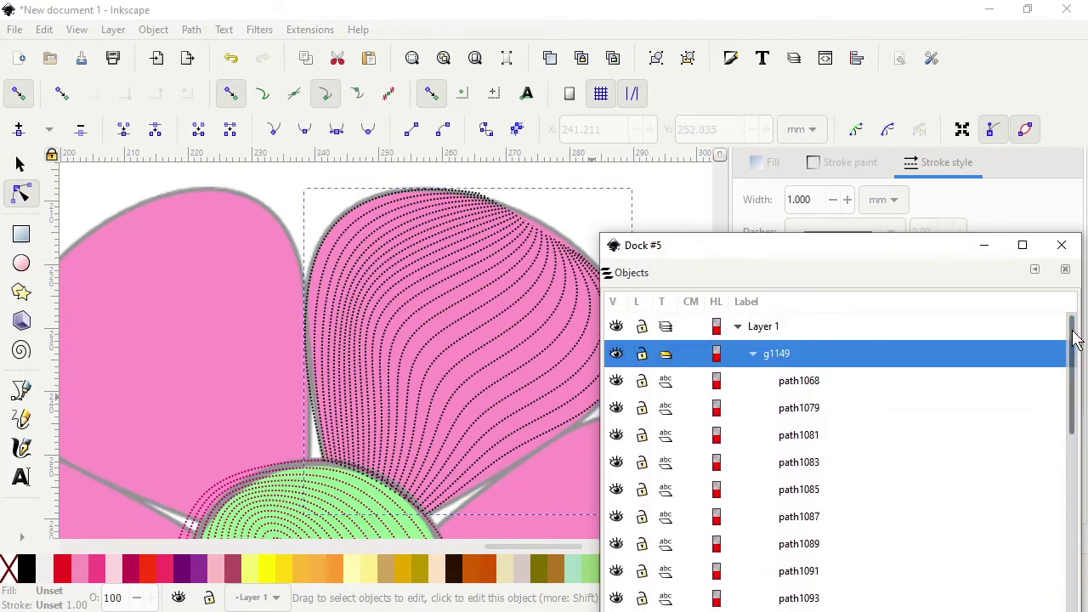
click(754, 355)
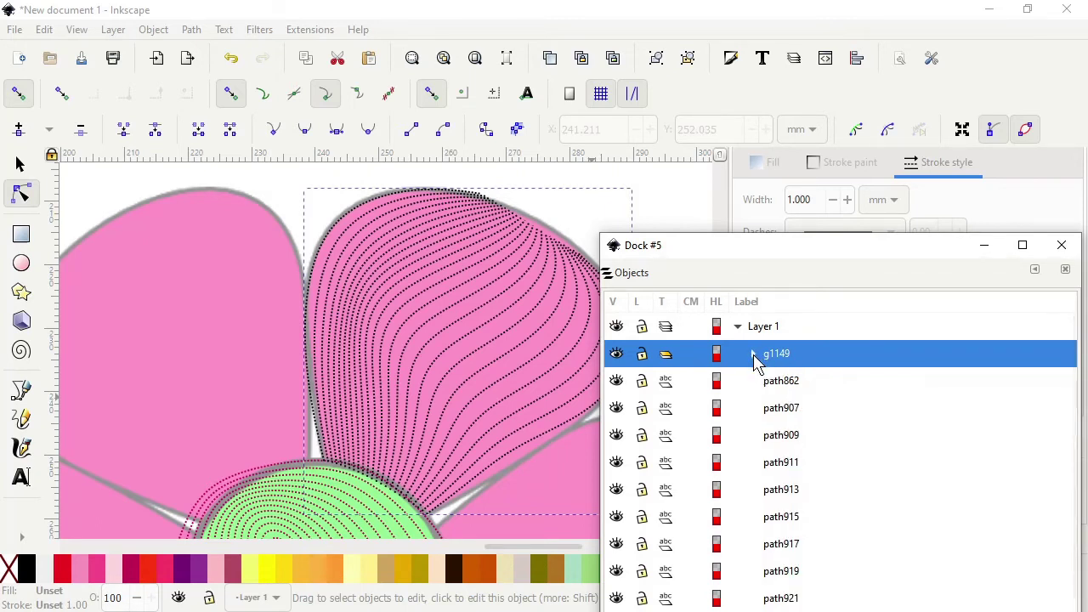
click(754, 354)
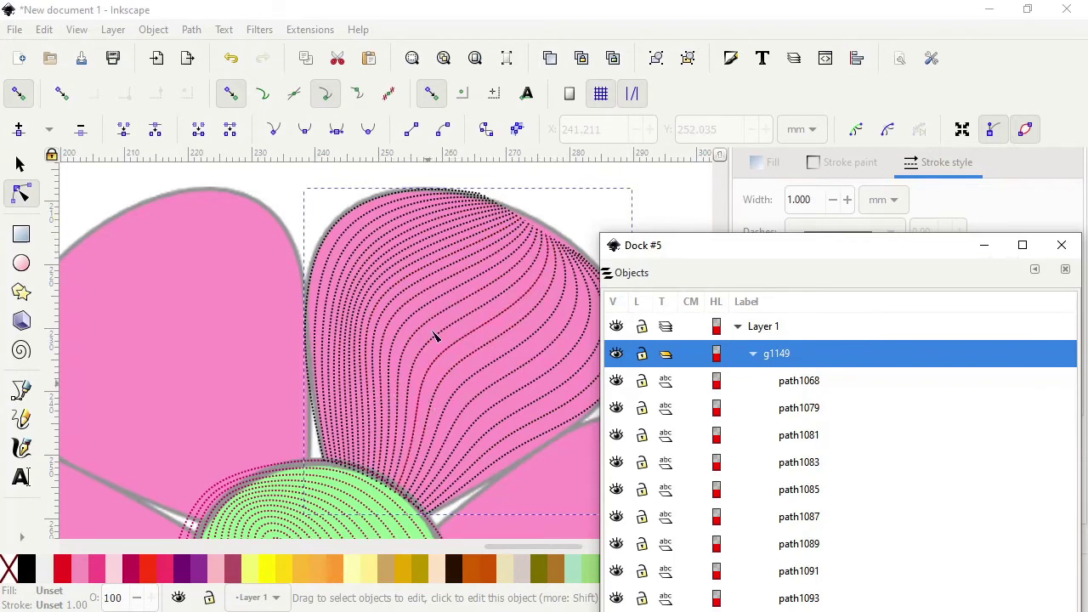
Examine the petal group's stitch order in the Ink/Stitch Params preview, and close it without changing any parameters
click(308, 32)
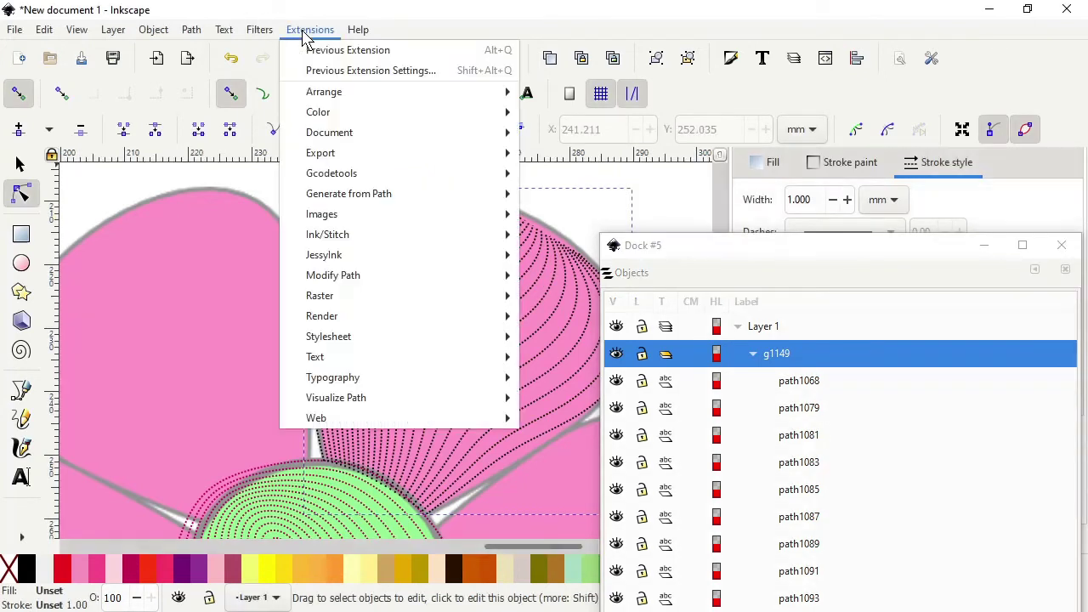
mouse_move(365, 243)
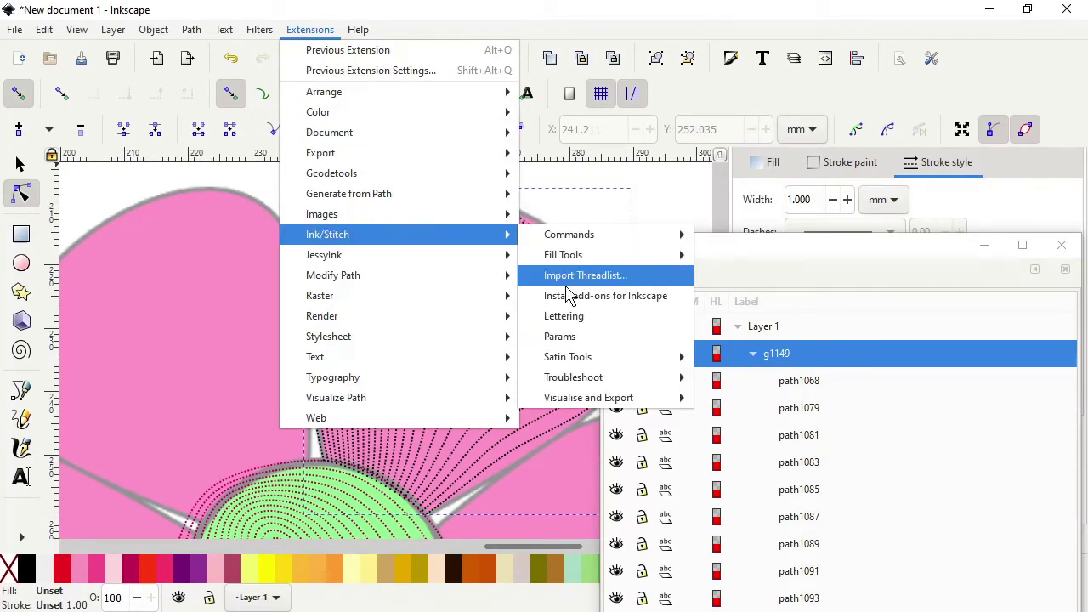
click(561, 336)
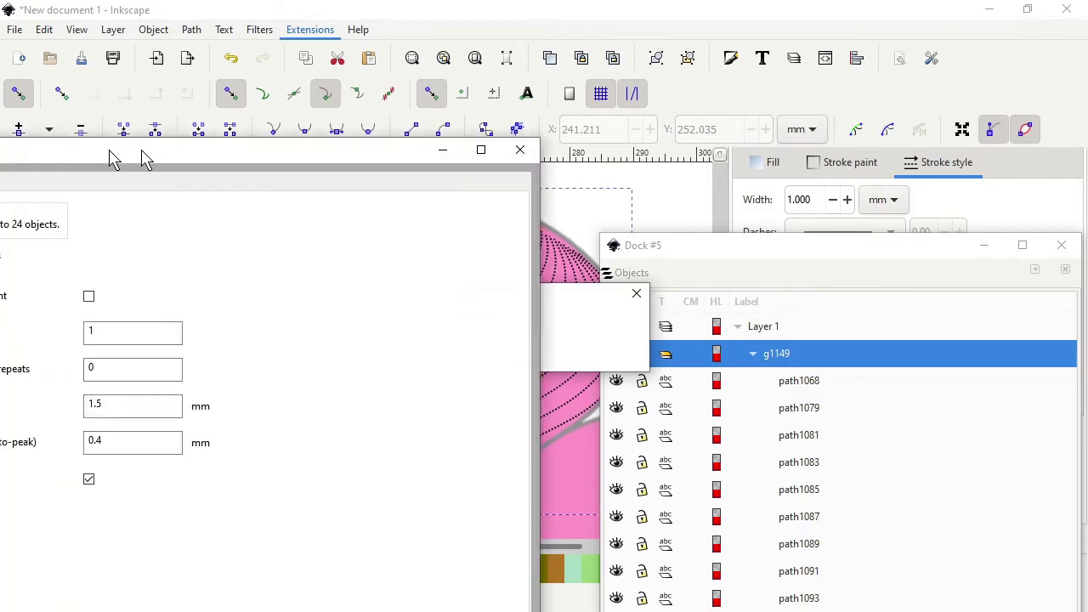
drag(110, 158, 498, 34)
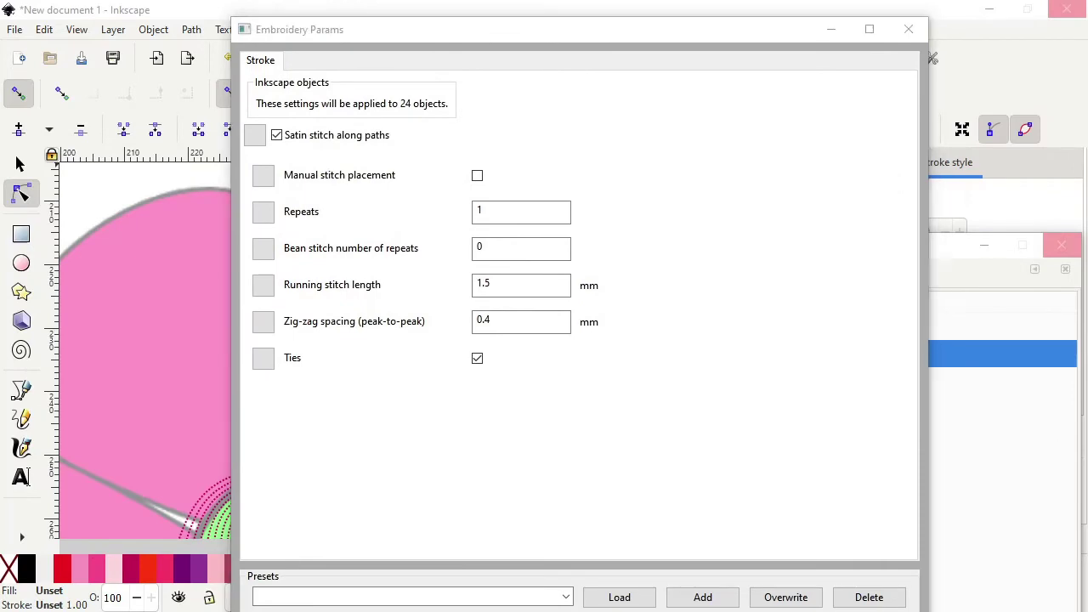
drag(400, 127, 532, 97)
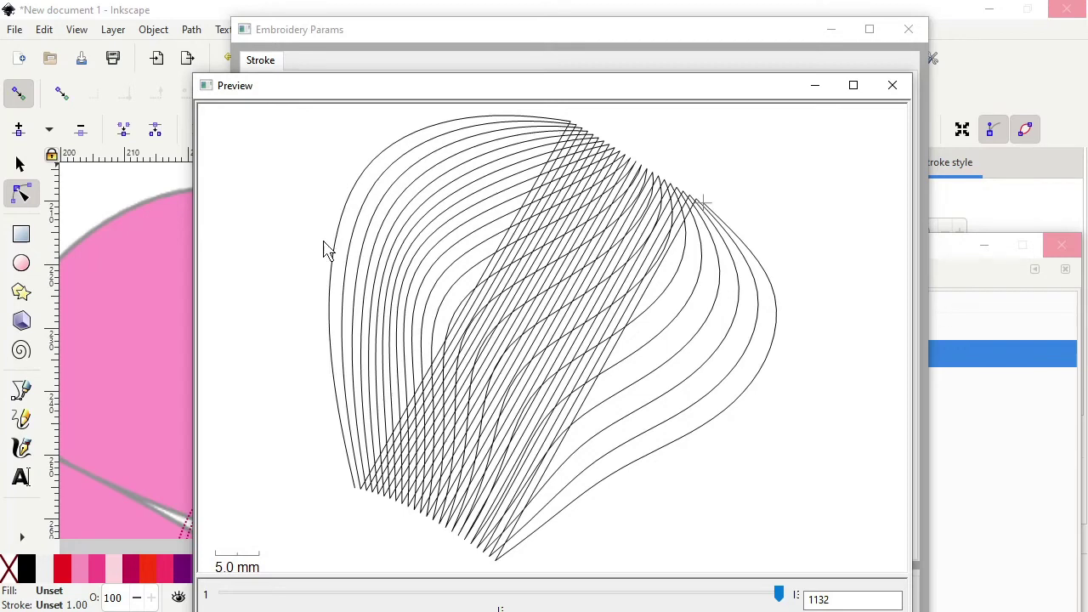
click(893, 89)
click(908, 29)
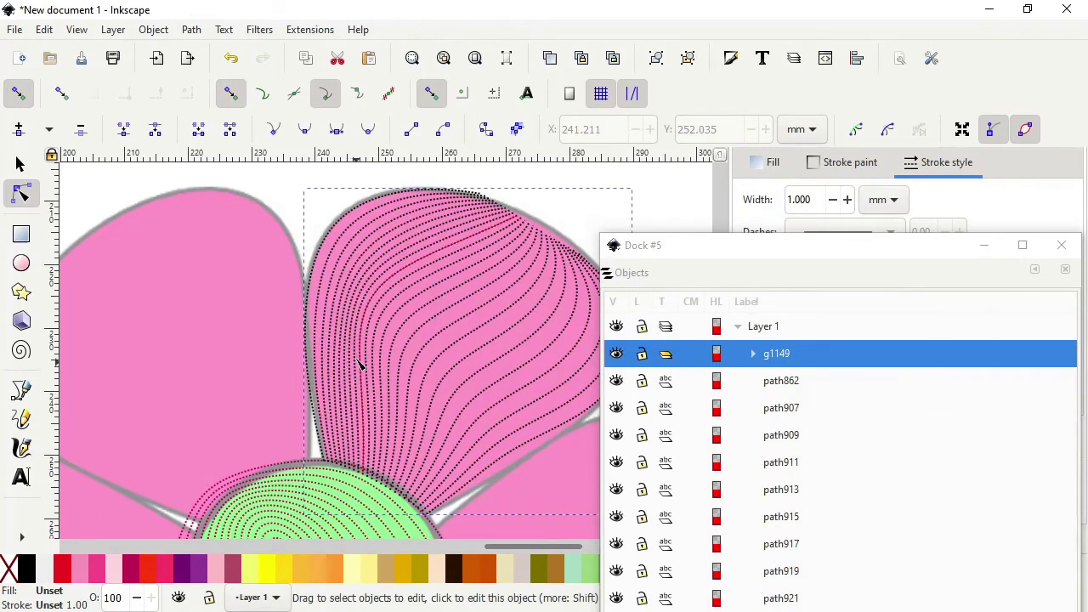
click(783, 391)
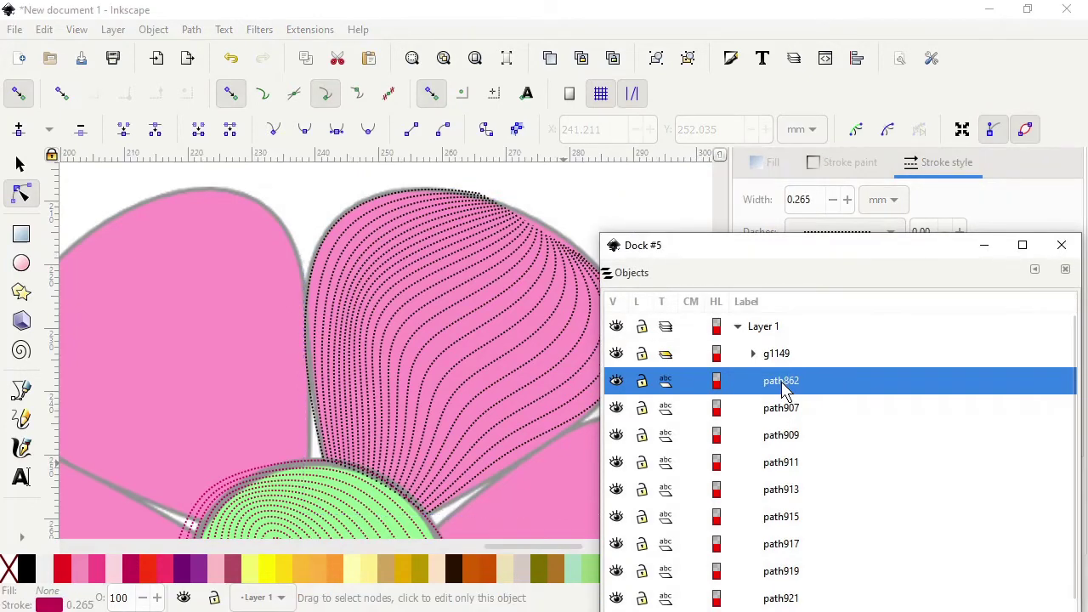
ctrl+click(780, 437)
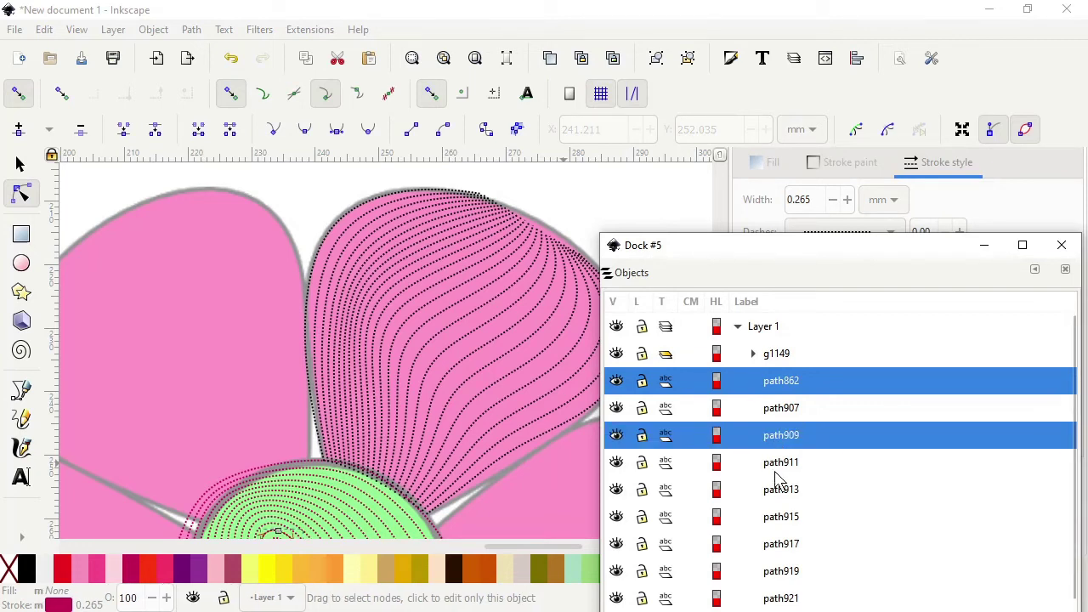
ctrl+click(781, 498)
scroll(783, 513, down, 2)
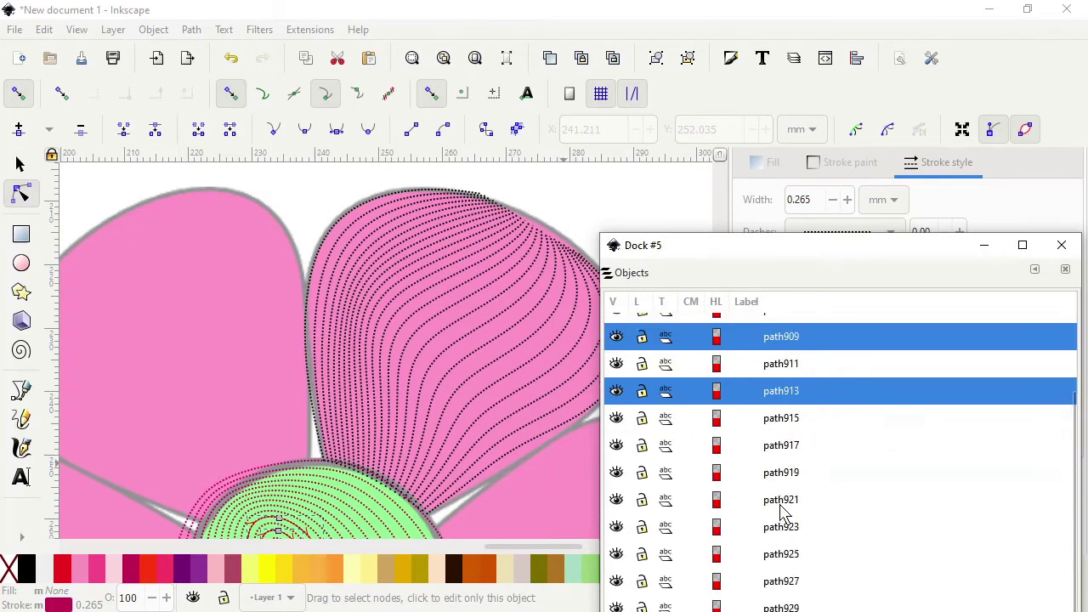
ctrl+click(778, 450)
ctrl+click(782, 501)
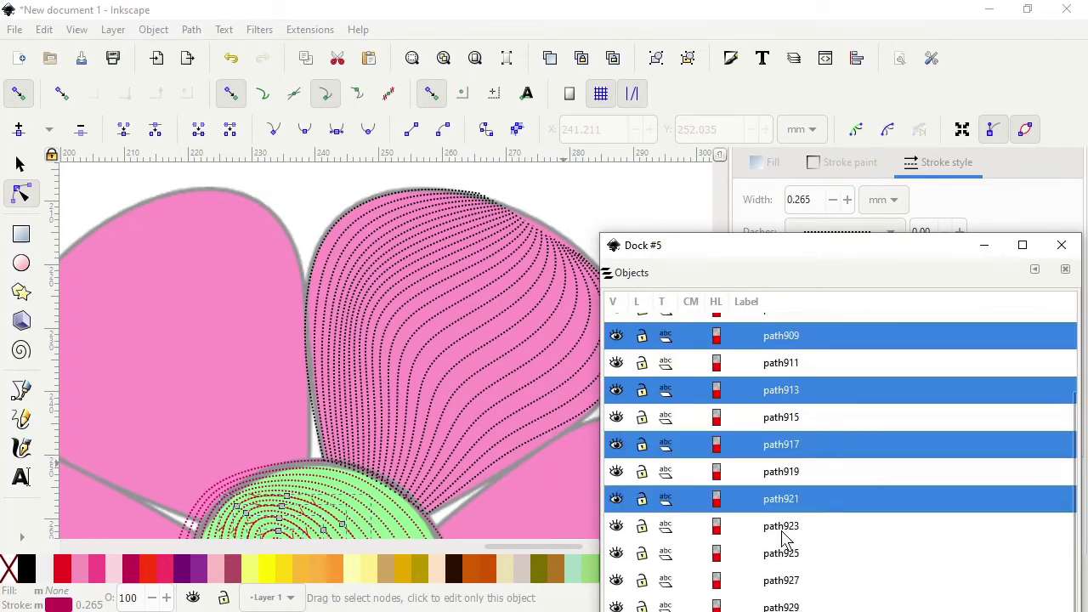
ctrl+click(783, 554)
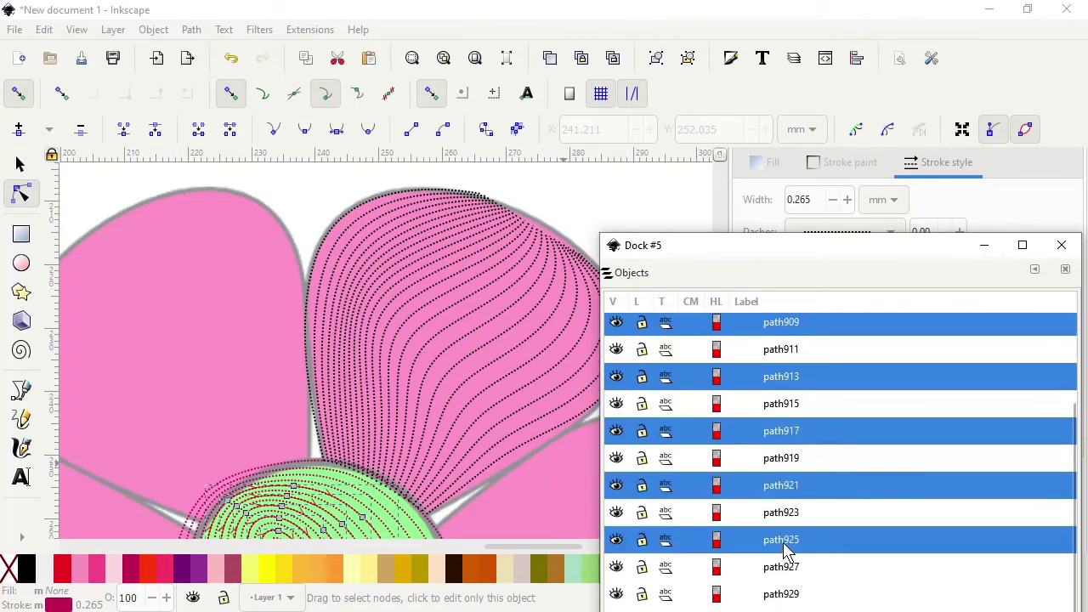
ctrl+click(782, 595)
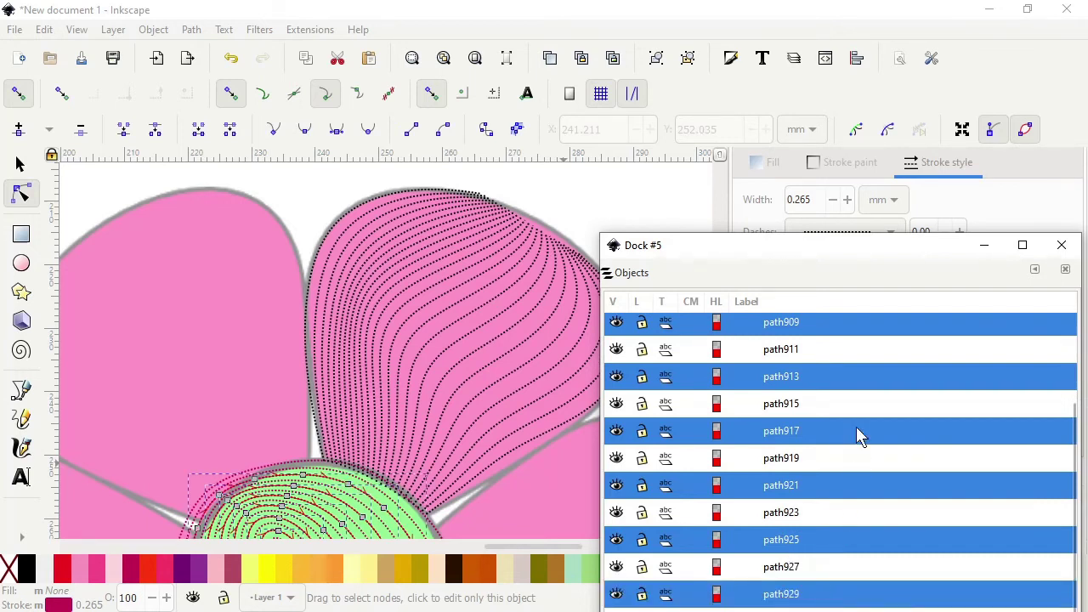
drag(856, 246, 857, 118)
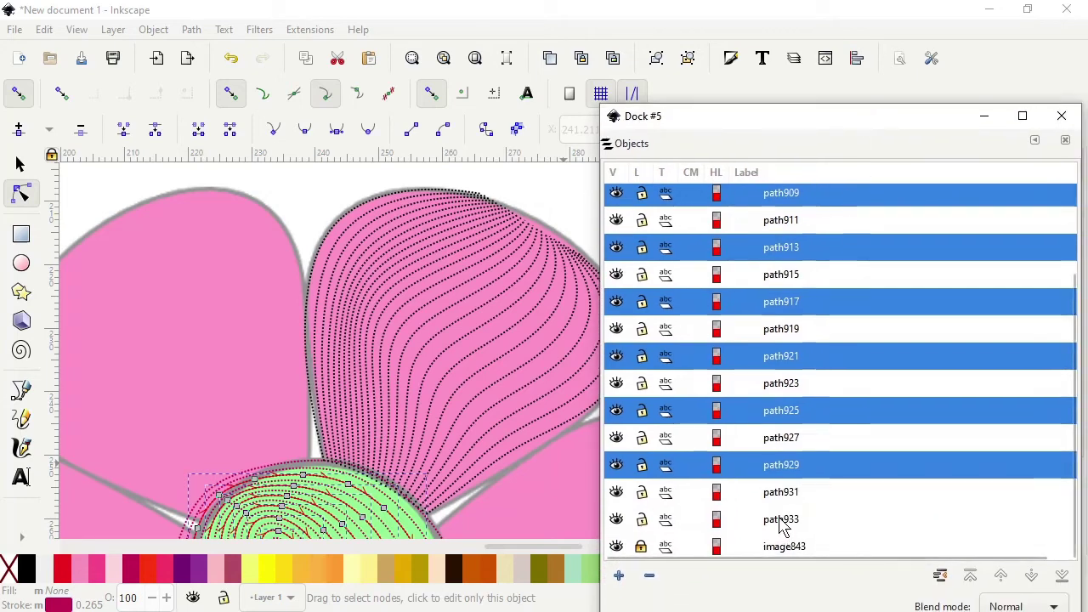
scroll(823, 437, up, 3)
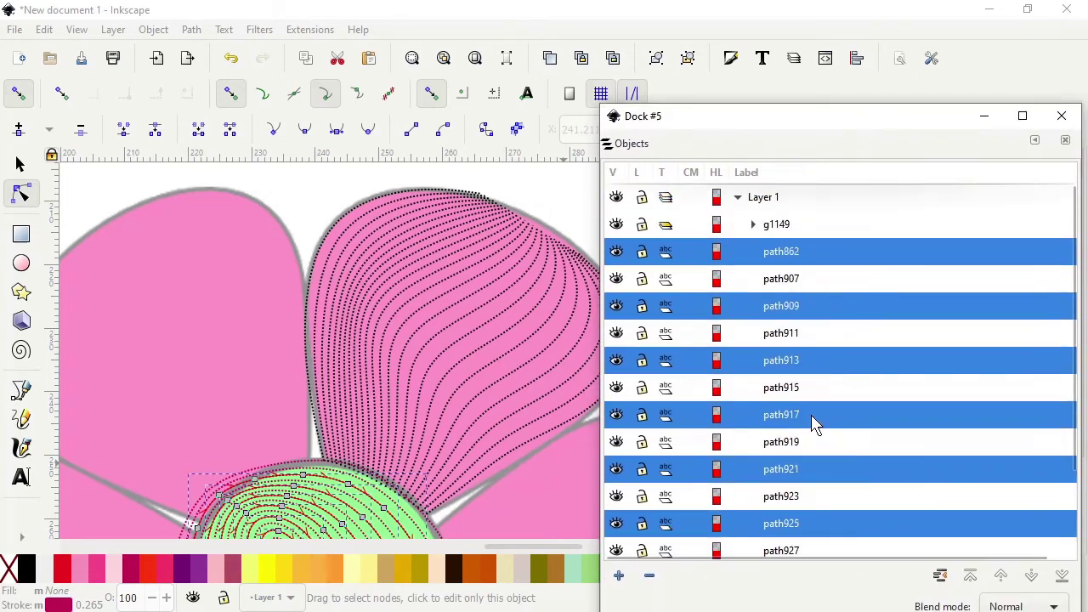
Select every other path in the upper-right petal group, from path1068 through path1121, and reverse the direction of the selected paths
click(752, 225)
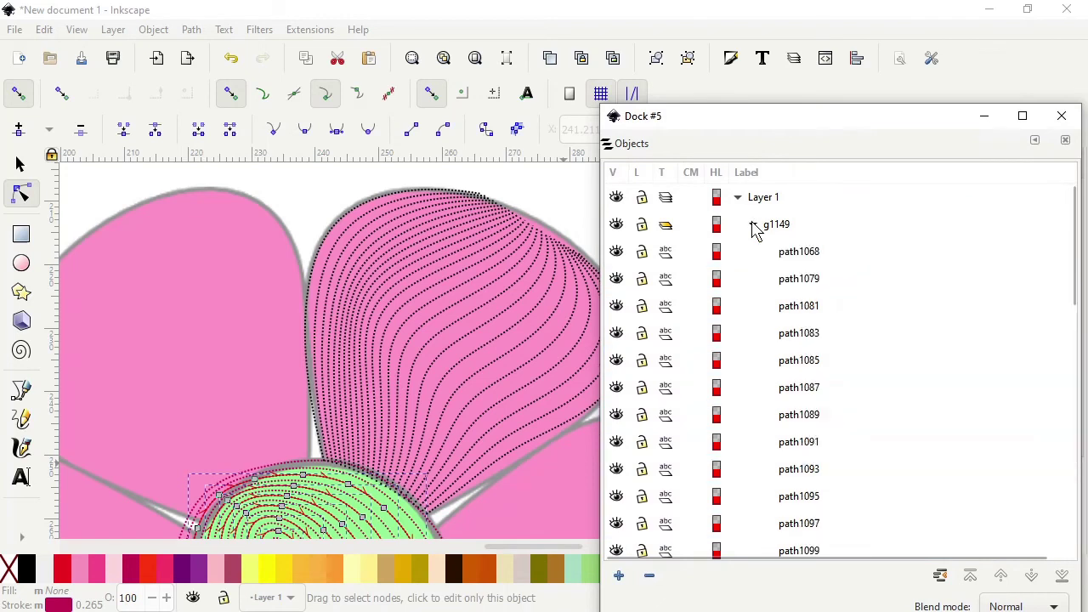
click(806, 257)
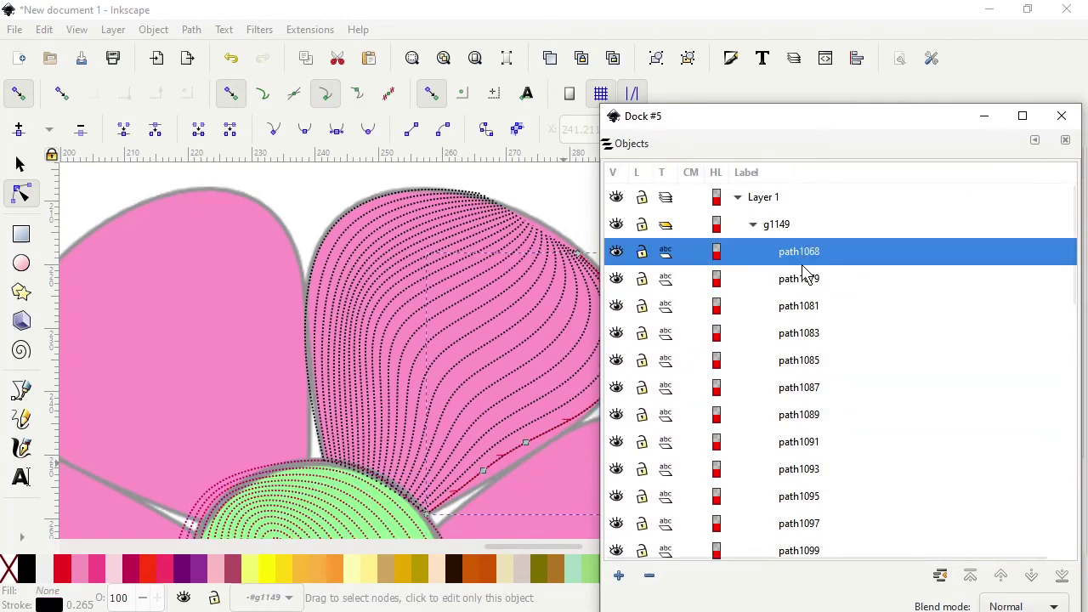
ctrl+click(800, 308)
ctrl+click(797, 364)
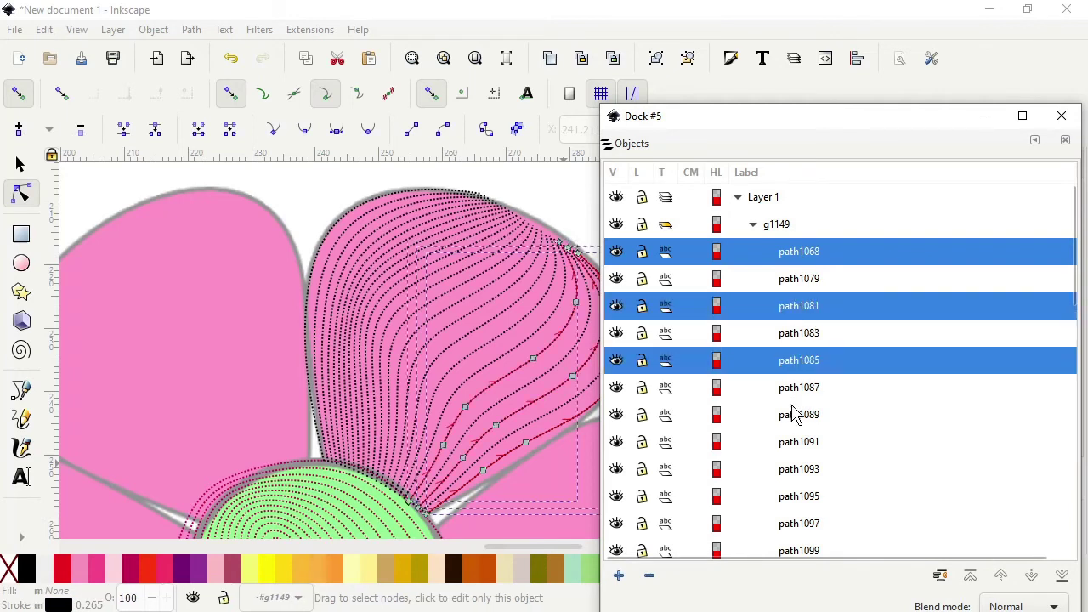
ctrl+click(799, 417)
ctrl+click(797, 471)
scroll(794, 493, down, 2)
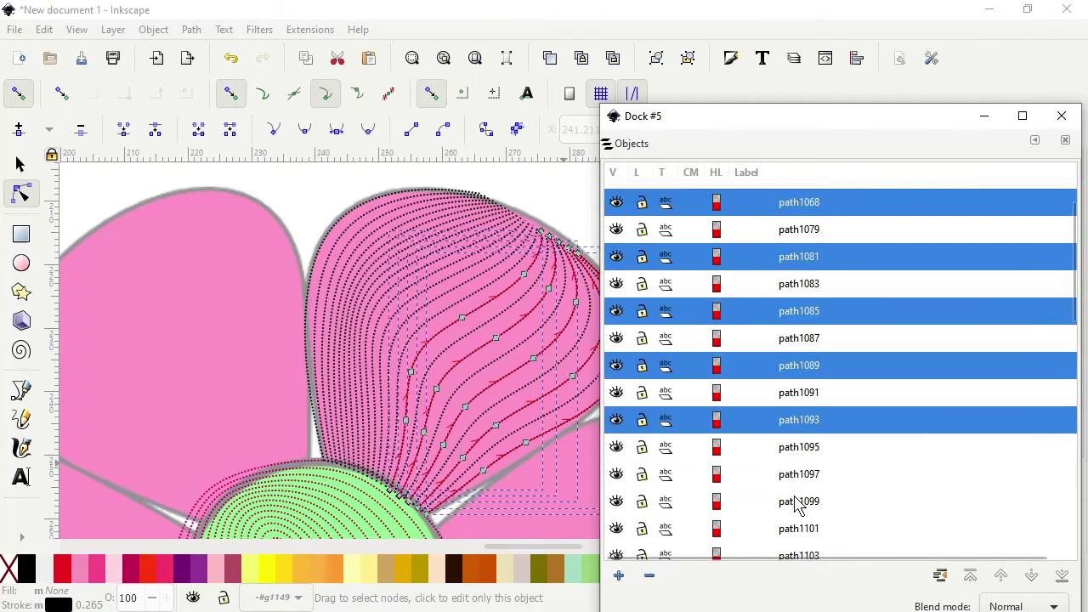
ctrl+click(800, 425)
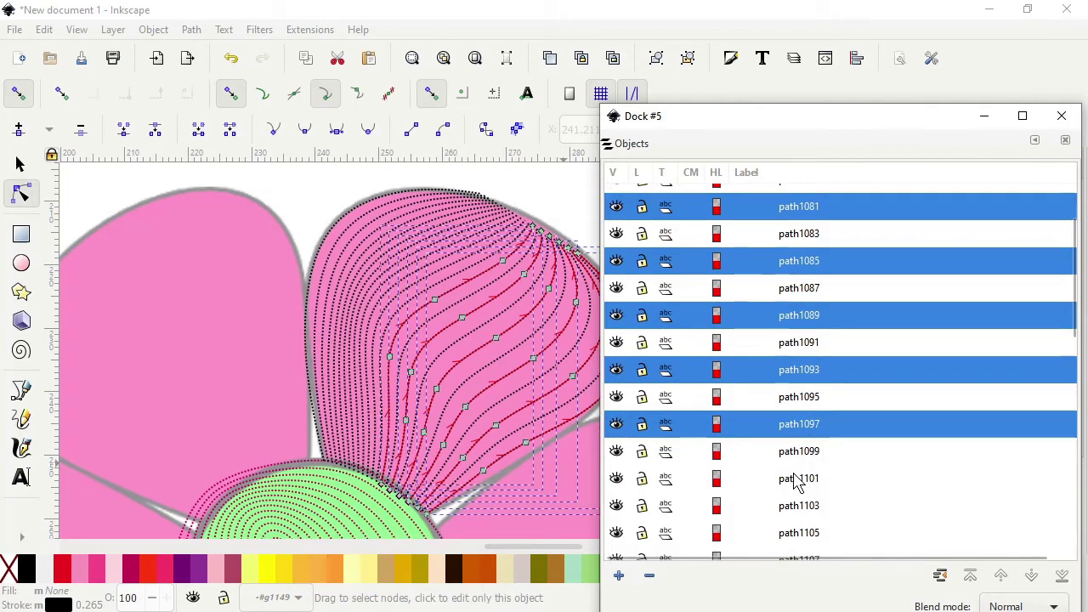
ctrl+click(798, 480)
ctrl+click(802, 534)
scroll(802, 527, down, 3)
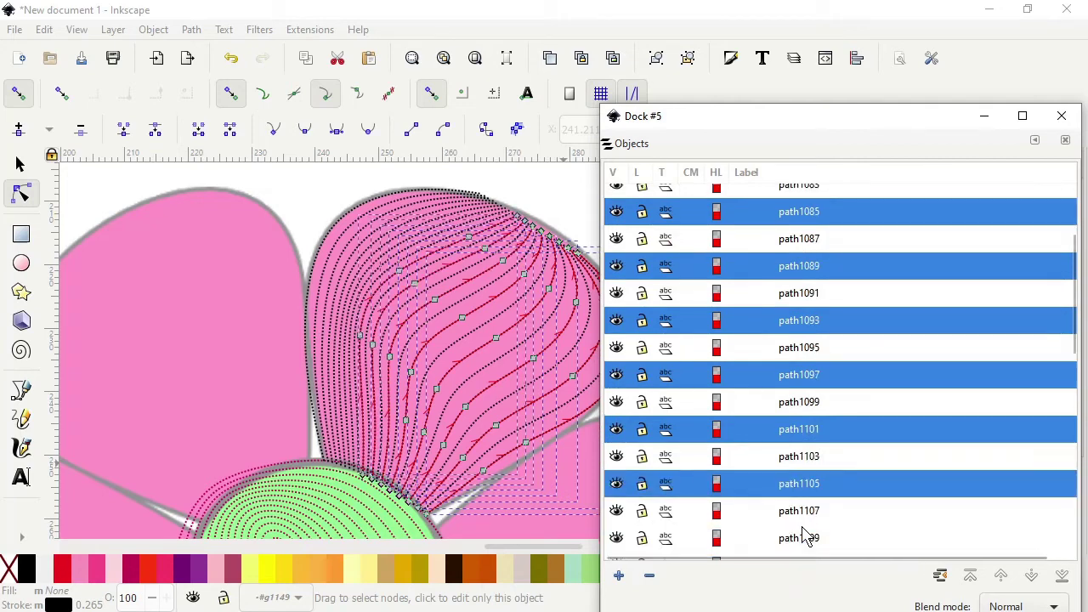
ctrl+click(802, 440)
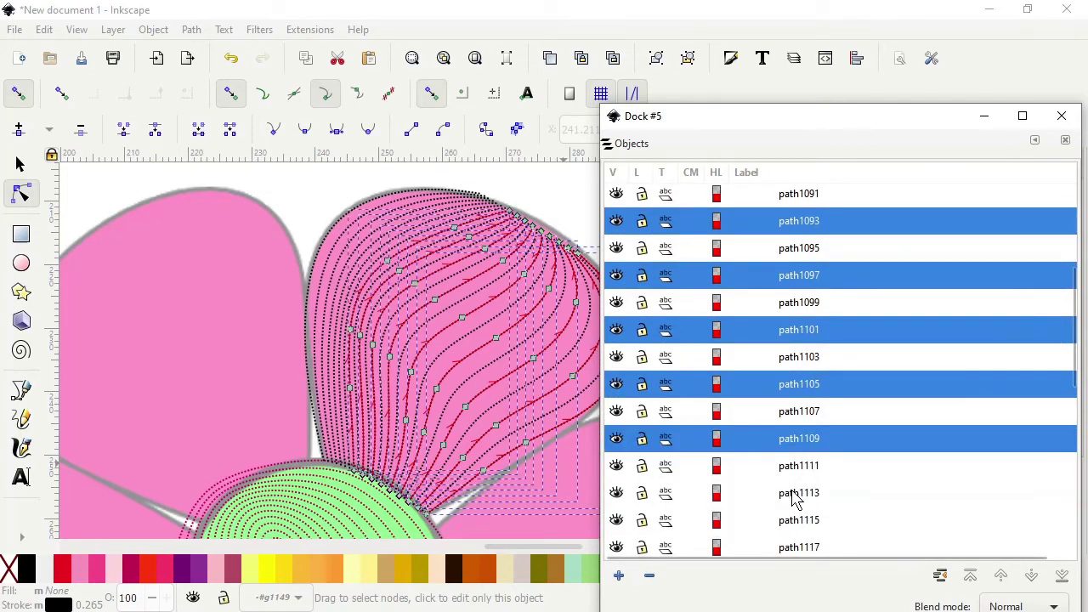
ctrl+click(795, 496)
ctrl+click(800, 547)
scroll(808, 522, down, 3)
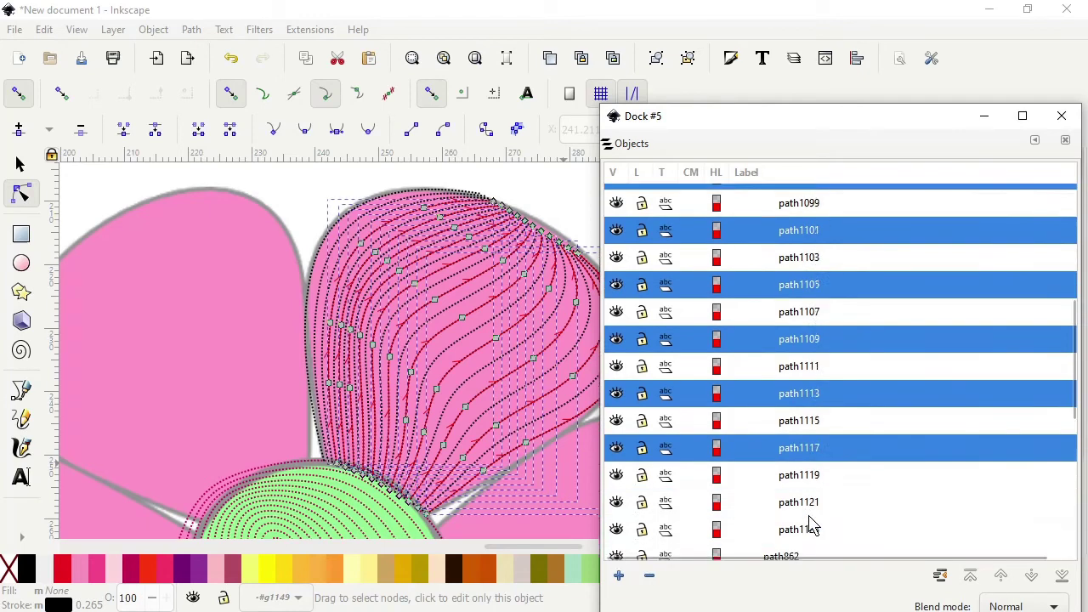
ctrl+click(803, 460)
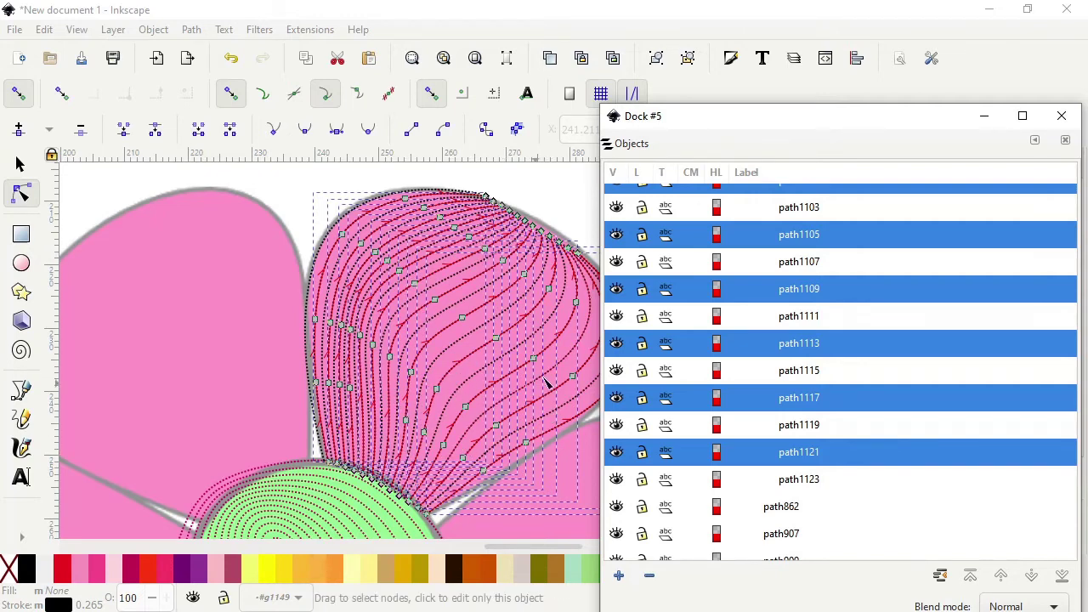
click(191, 31)
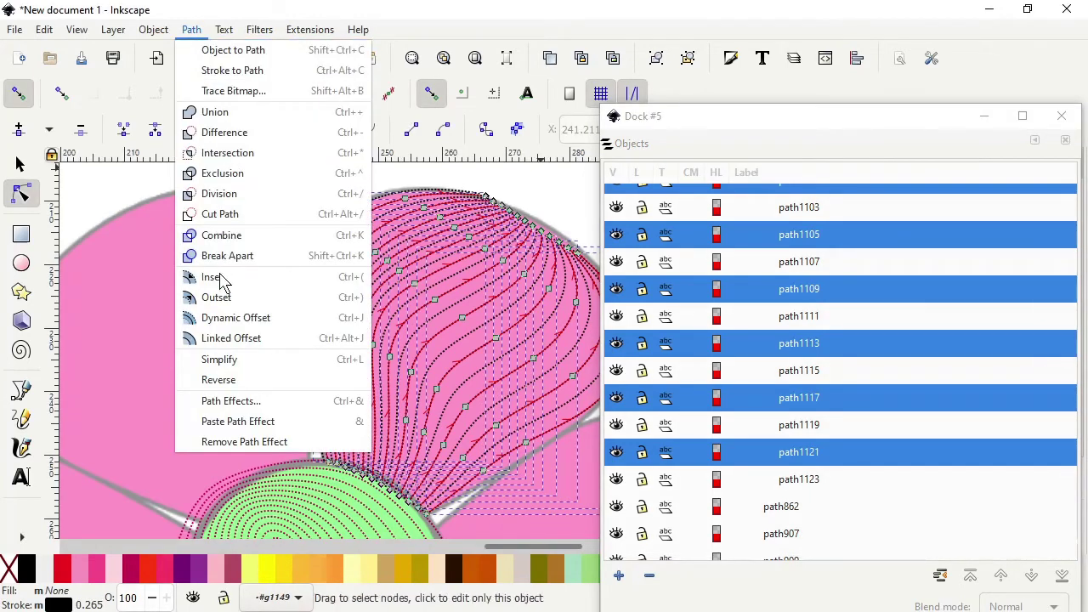
click(219, 380)
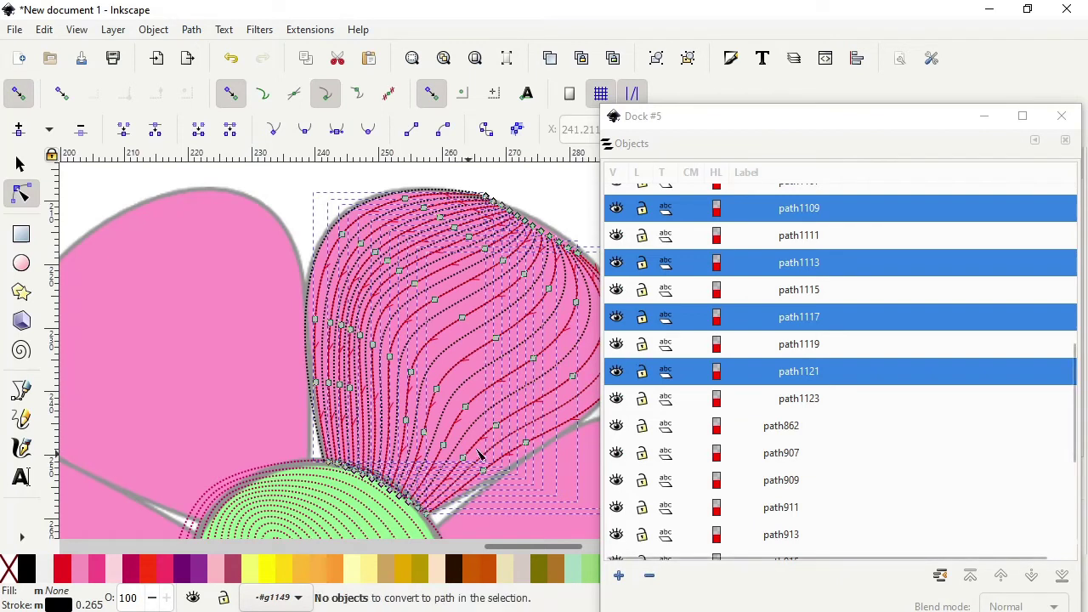
key(ctrl+shift+c)
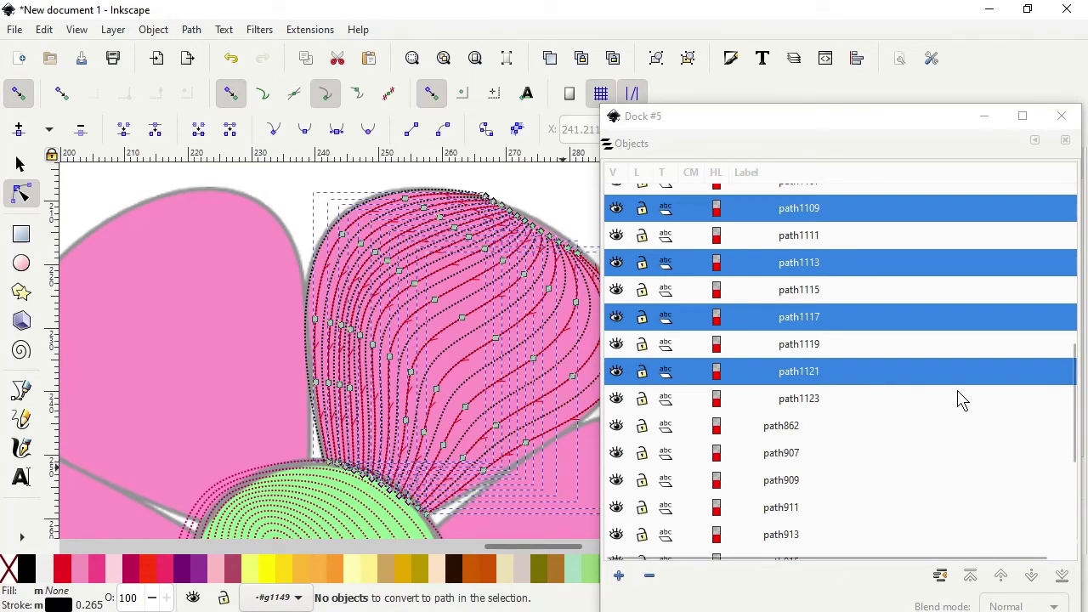
Preview the stitch path of the upper-right petal's lines in Ink/Stitch Params, and close it without changing any parameters
click(21, 165)
click(284, 188)
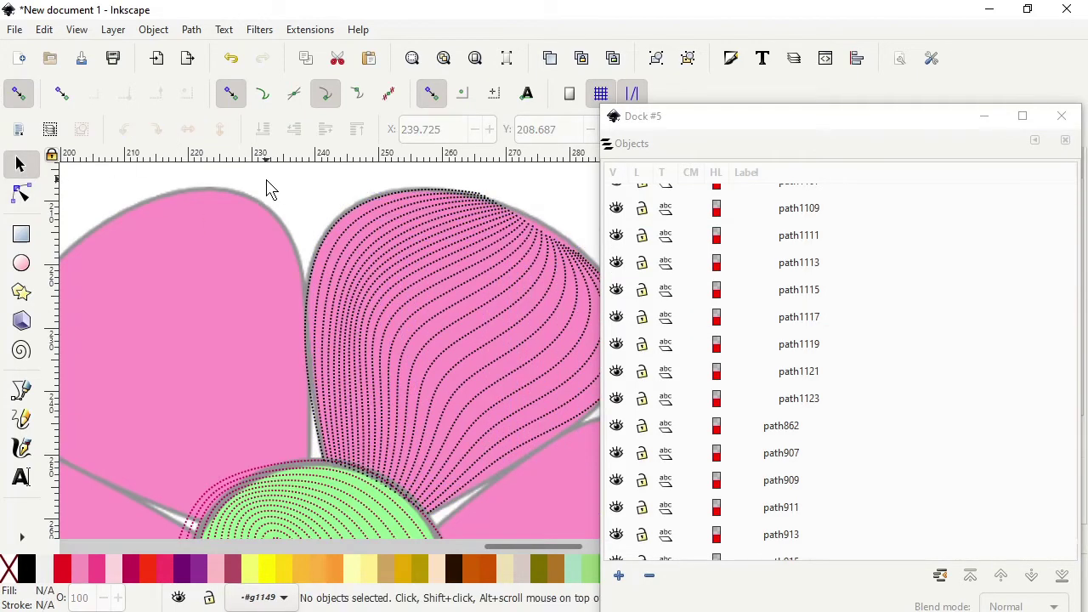
drag(266, 181, 606, 538)
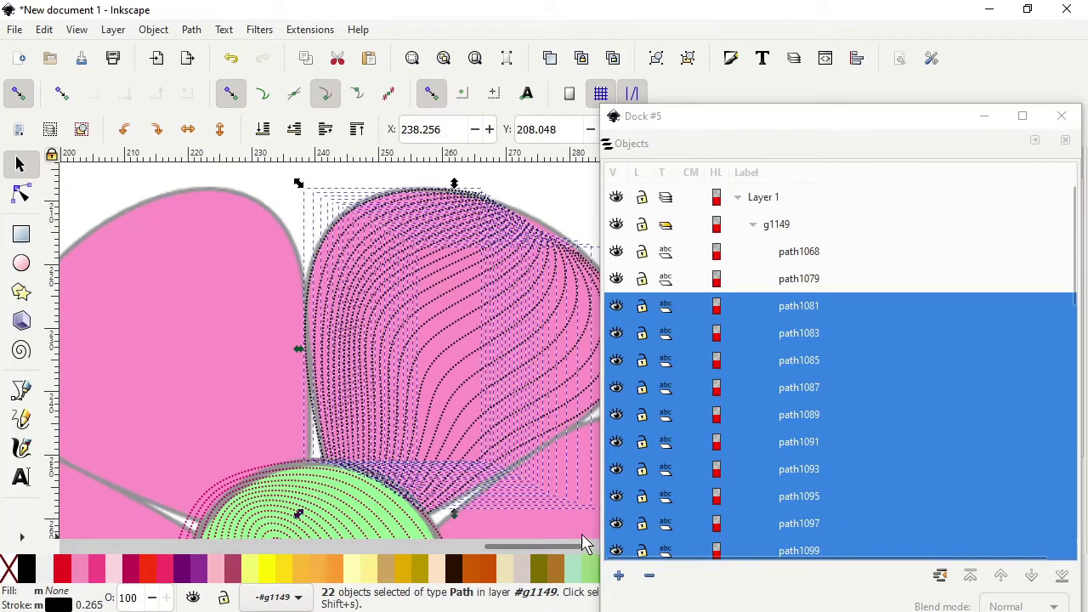
click(310, 30)
mouse_move(340, 241)
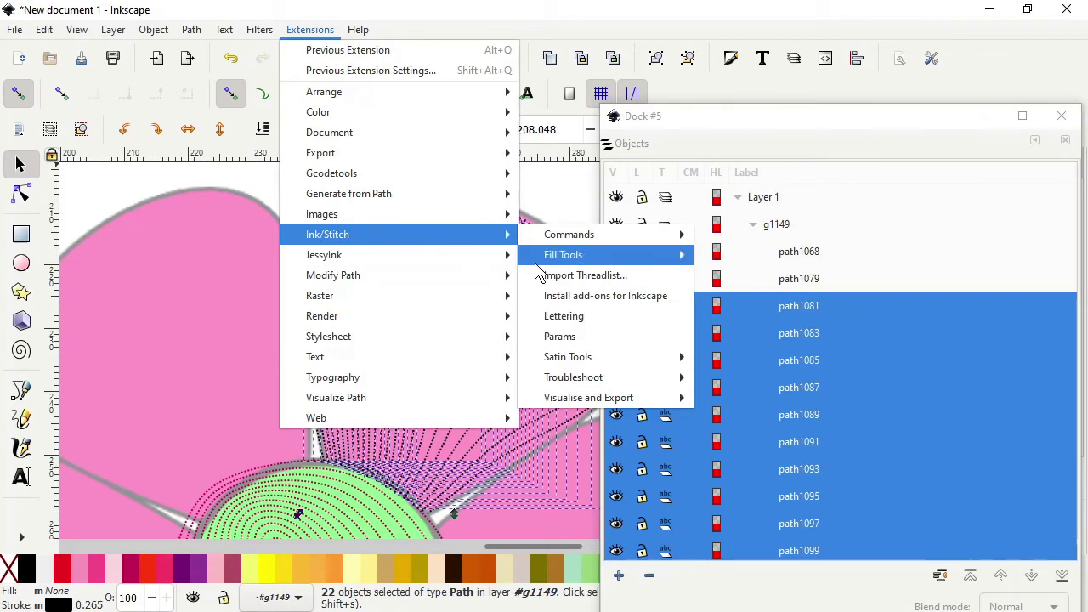
click(561, 337)
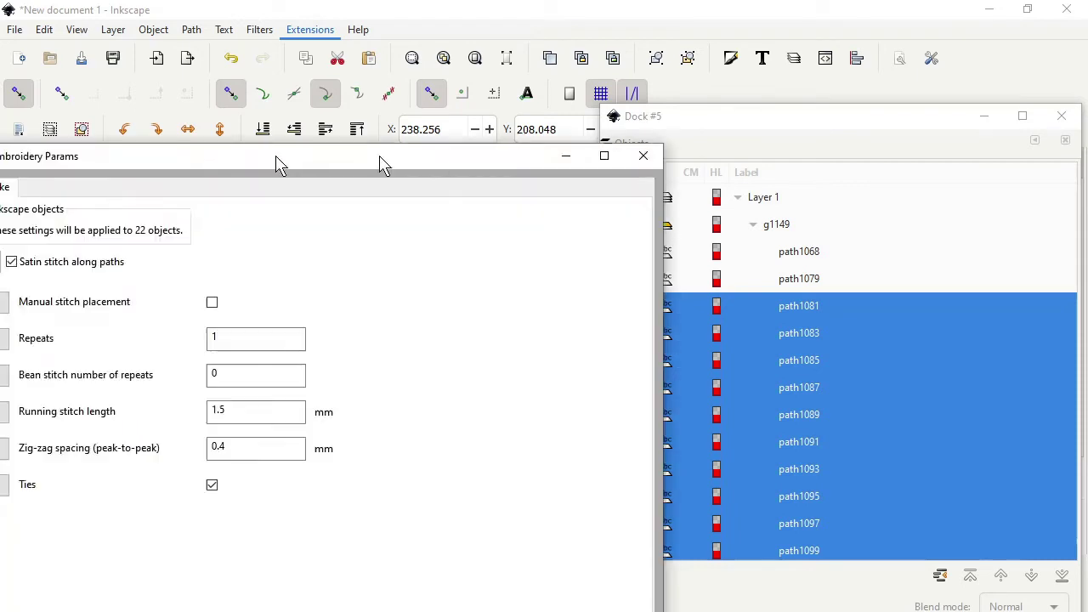
drag(280, 165, 620, 57)
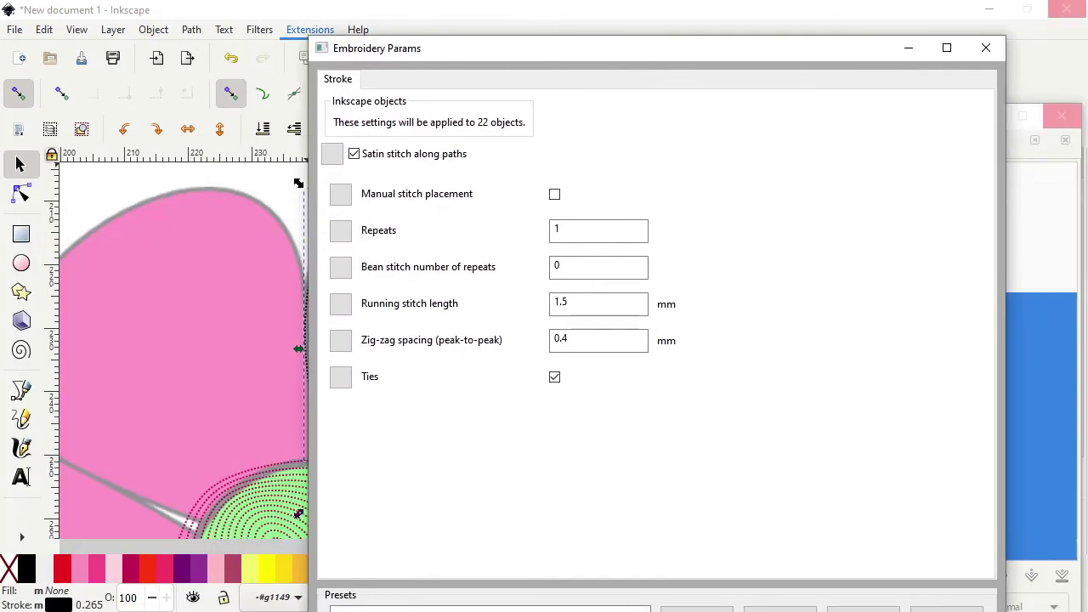
drag(525, 135, 567, 80)
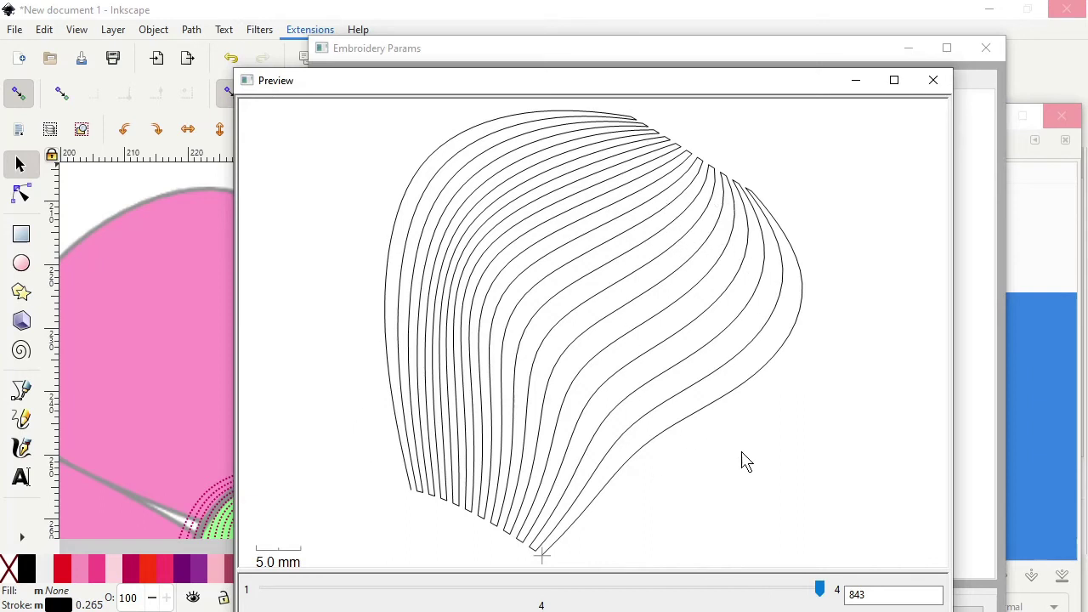
click(932, 78)
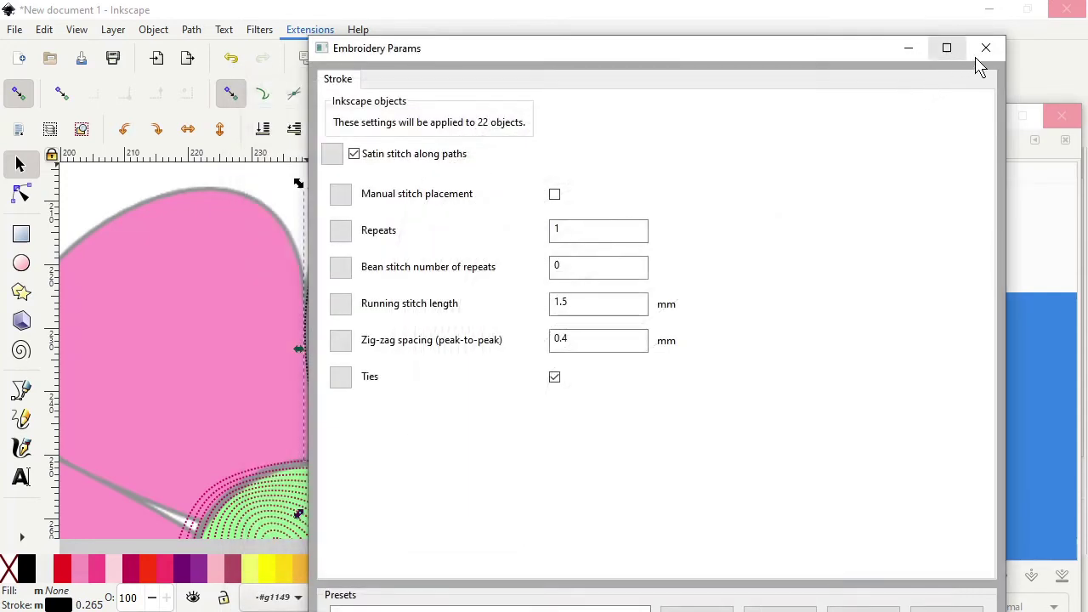
click(986, 48)
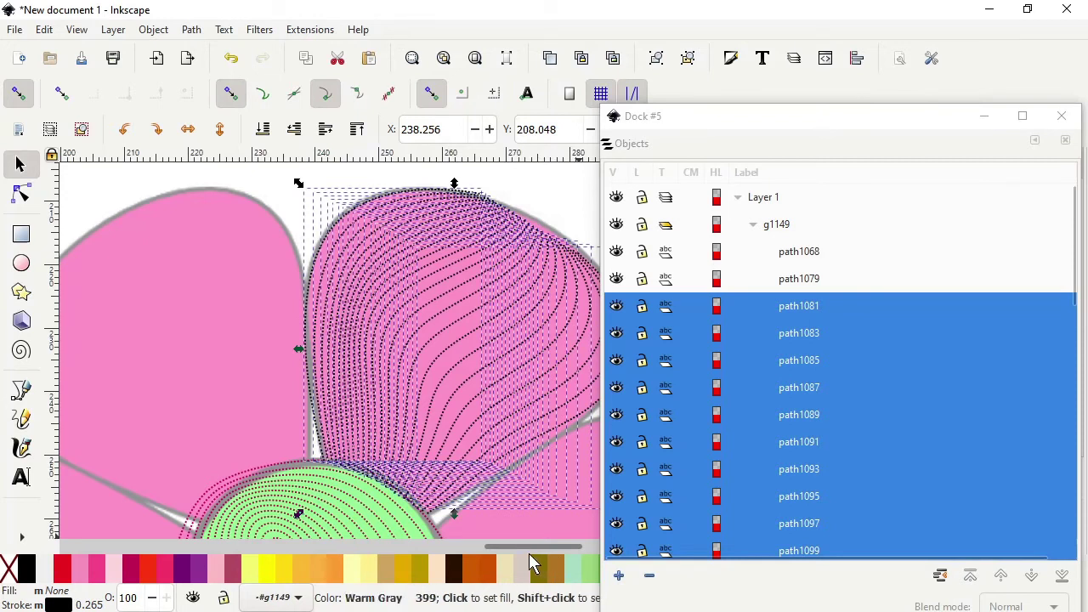
Duplicate the upper-right petal's line group g1149 and move the copy onto the neighbouring right petal, to about X 259.2, Y 234.2
drag(525, 547, 544, 553)
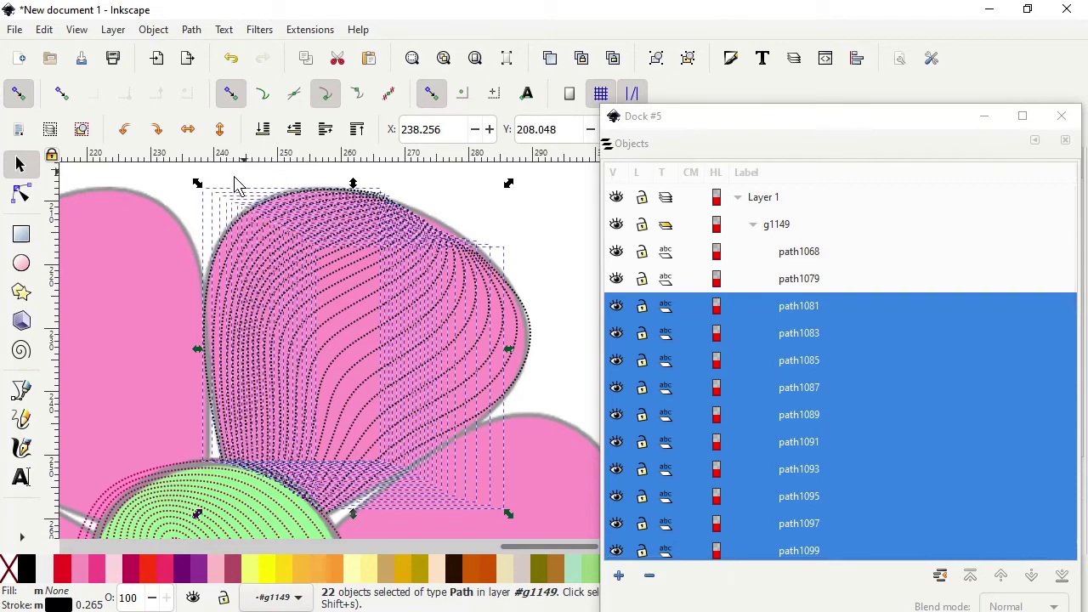
click(167, 187)
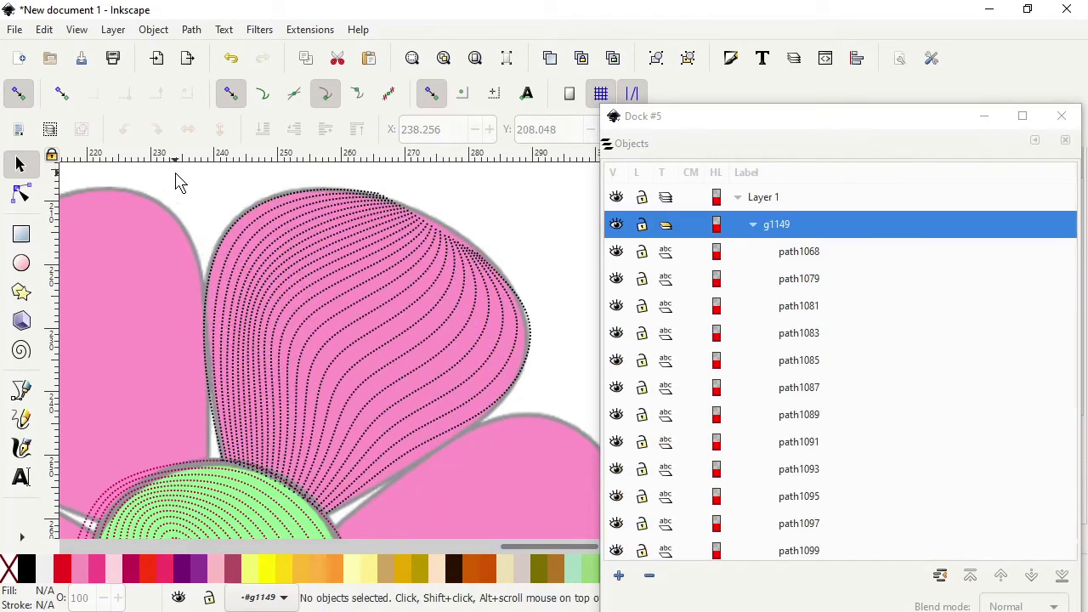
click(778, 228)
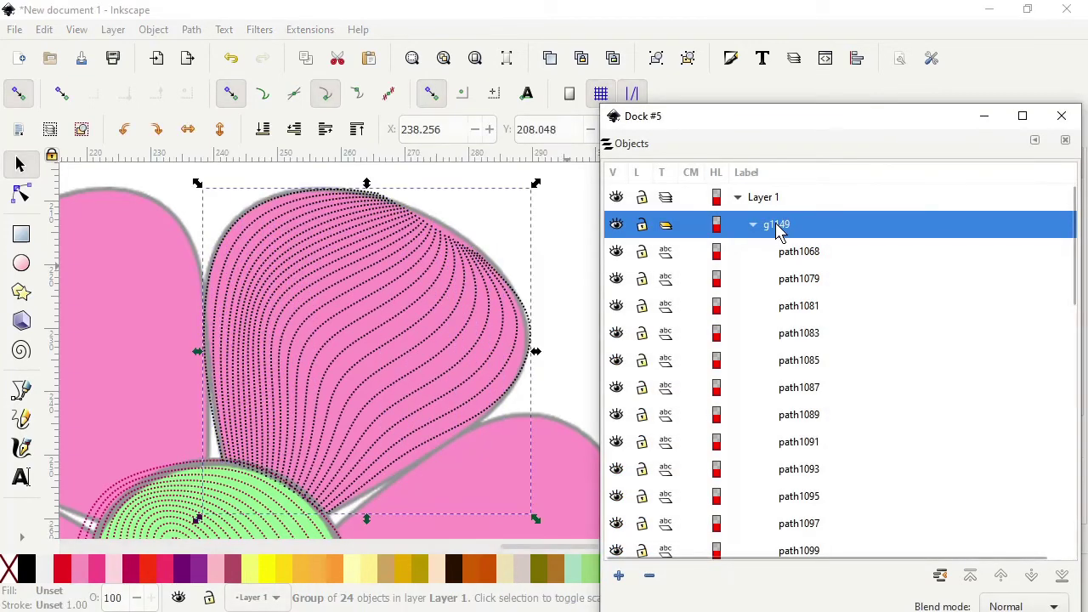
right_click(778, 229)
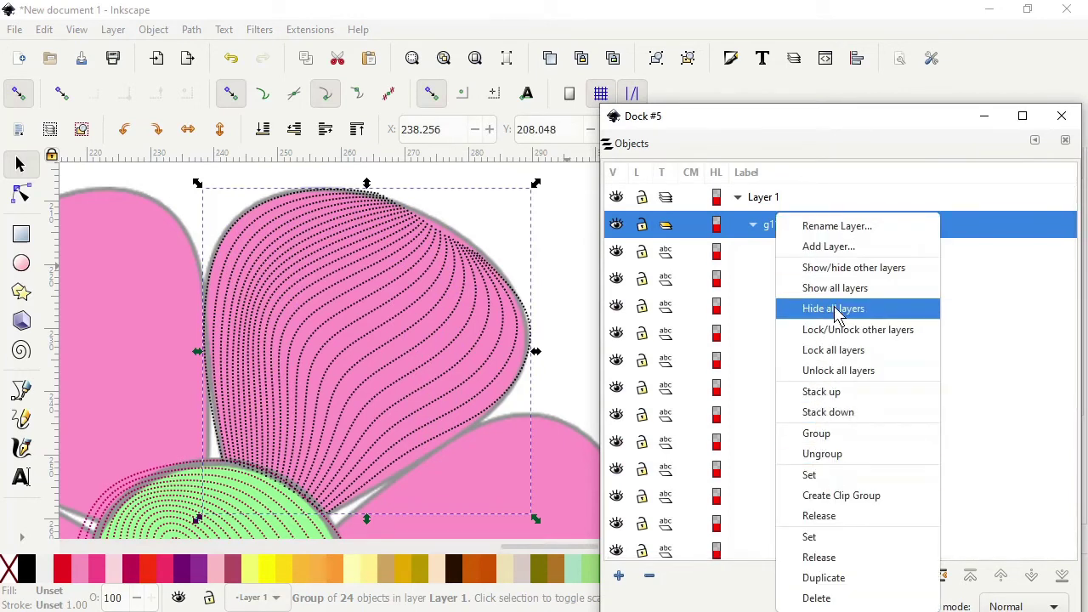
click(433, 325)
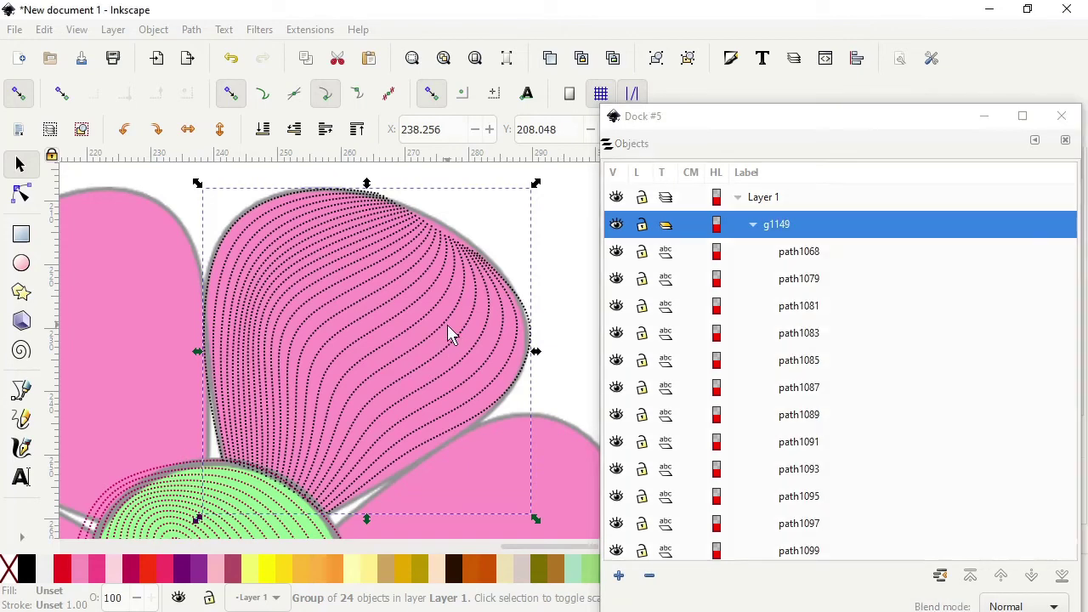
right_click(450, 331)
click(505, 231)
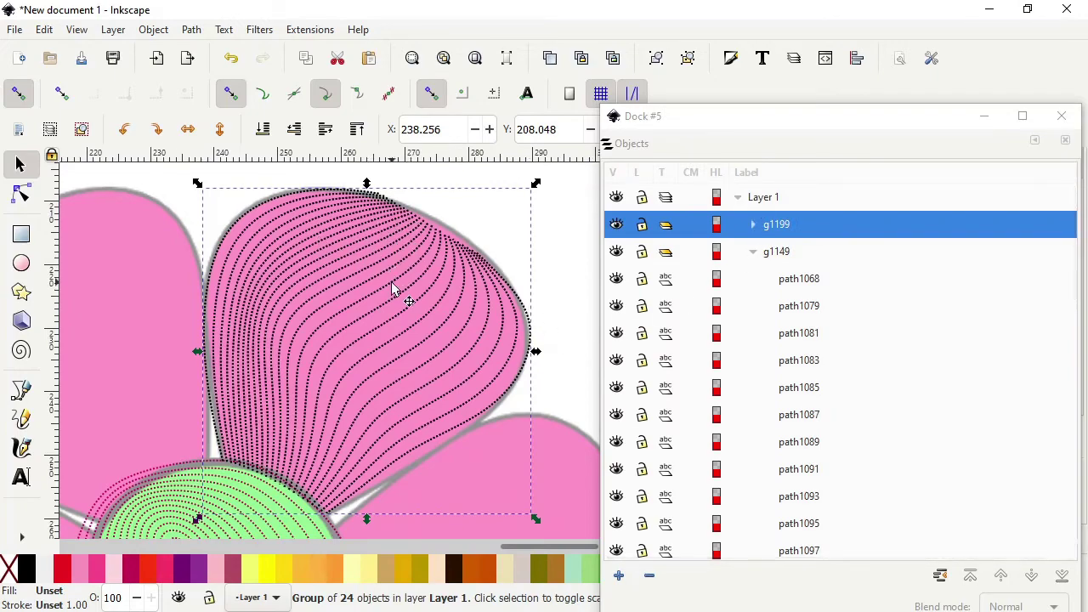
drag(425, 299, 539, 444)
Rotate the copied line group clockwise to match the right petal's direction and move it over the petal, to about X 258, Y 244.2
mouse_move(841, 132)
mouse_down()
mouse_move(845, 121)
mouse_move(1041, 136)
mouse_up()
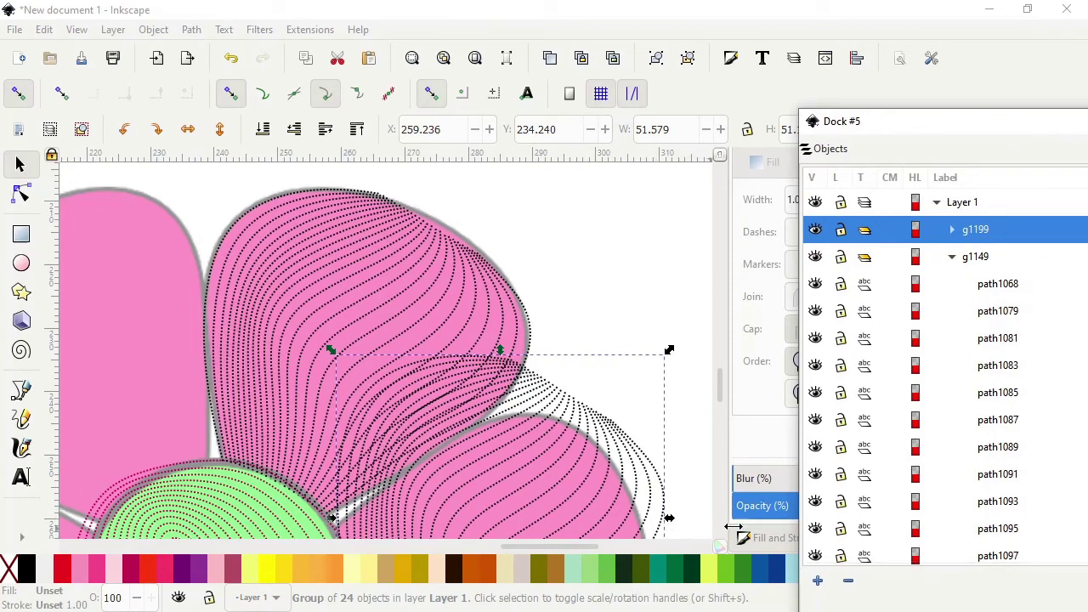
drag(525, 479, 526, 285)
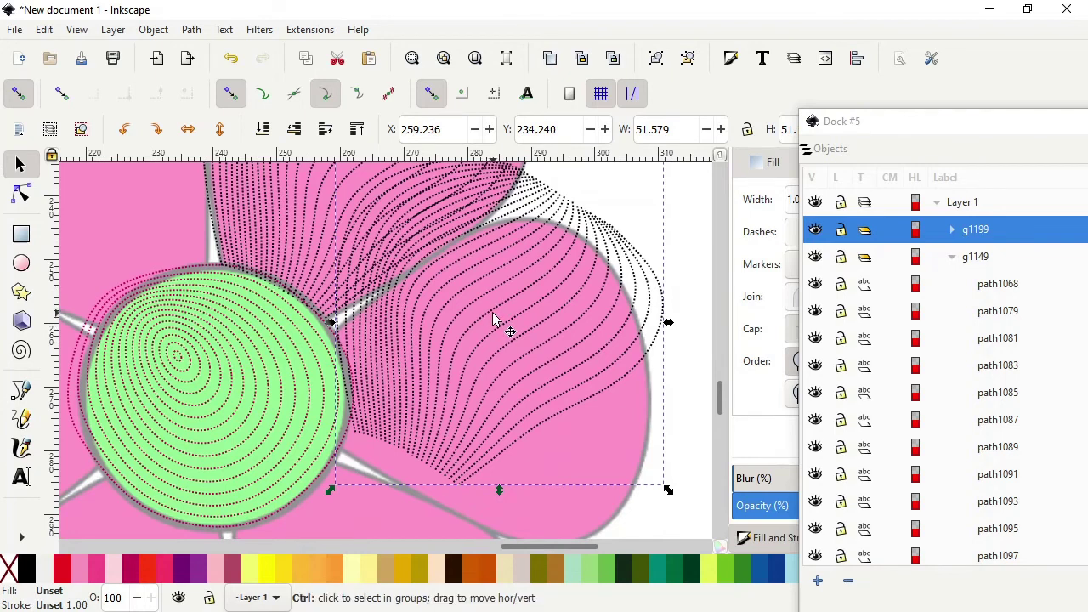
ctrl+scroll(493, 312, down, 2)
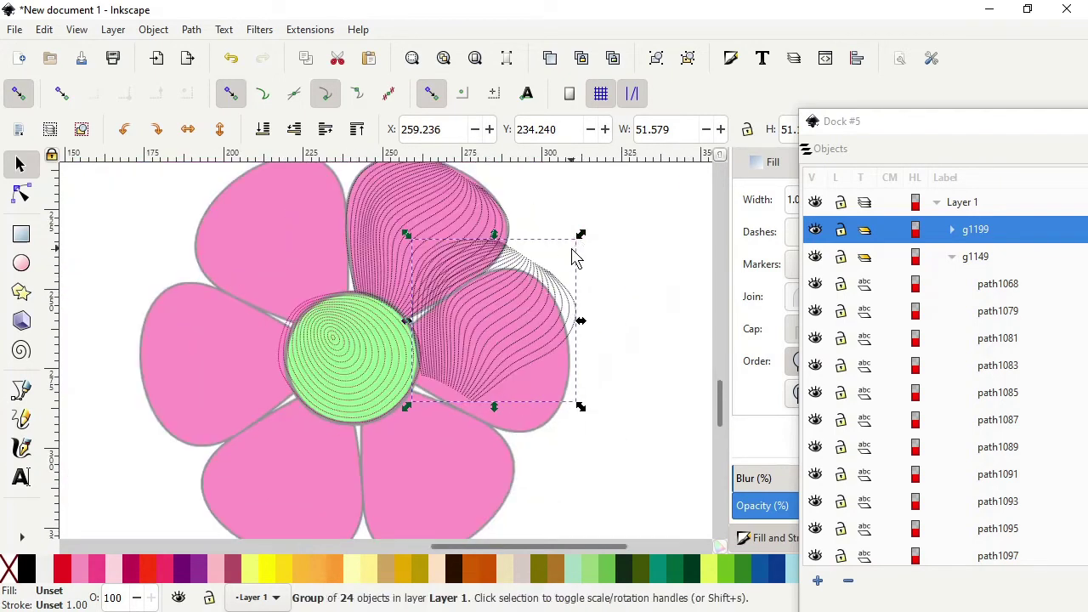
click(555, 285)
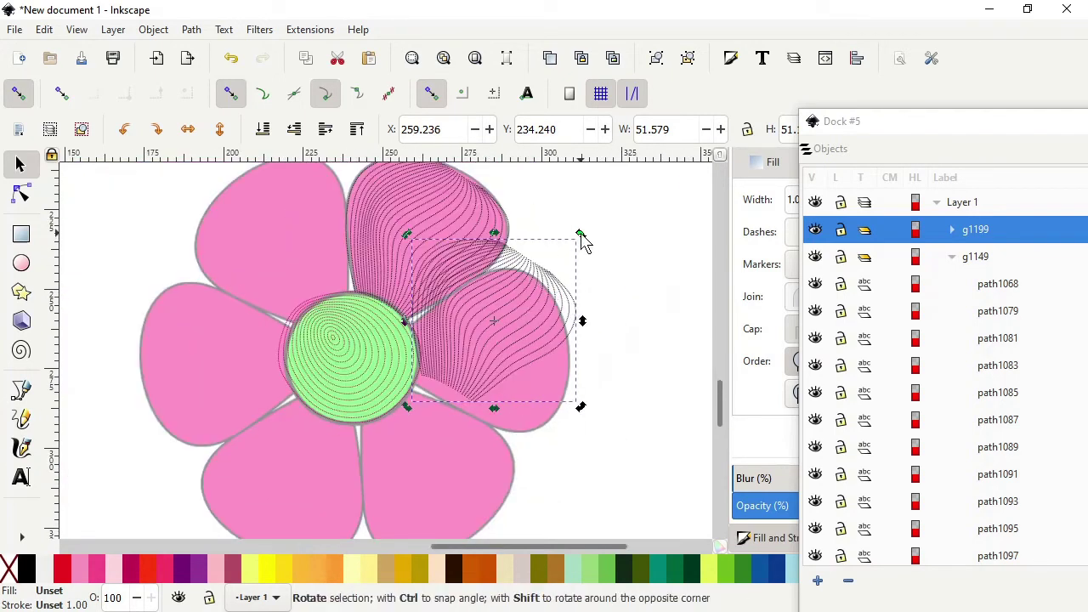
drag(582, 237, 595, 334)
drag(519, 325, 517, 367)
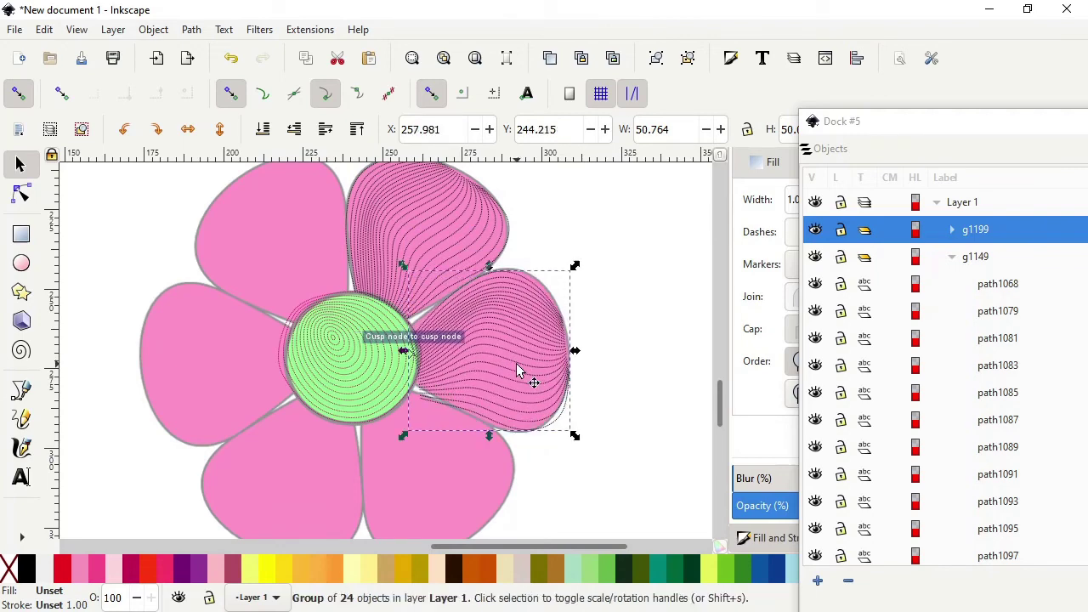
Rotate the copied line group slightly further clockwise and shift it to about X 260.5, Y 243.1 to fit the right petal
click(561, 365)
drag(576, 274, 576, 293)
click(557, 308)
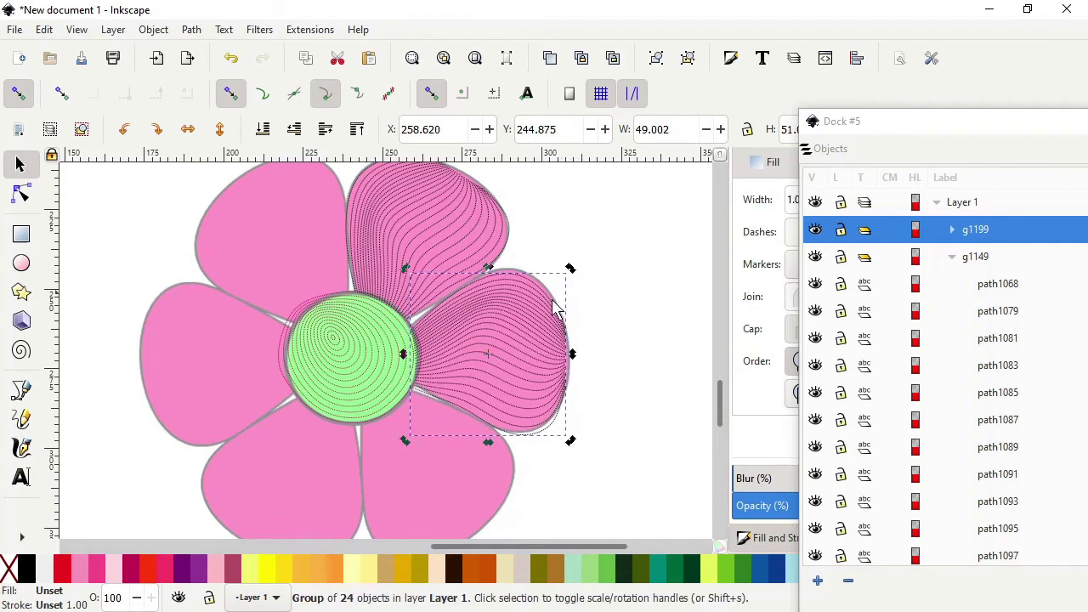
drag(501, 340, 510, 341)
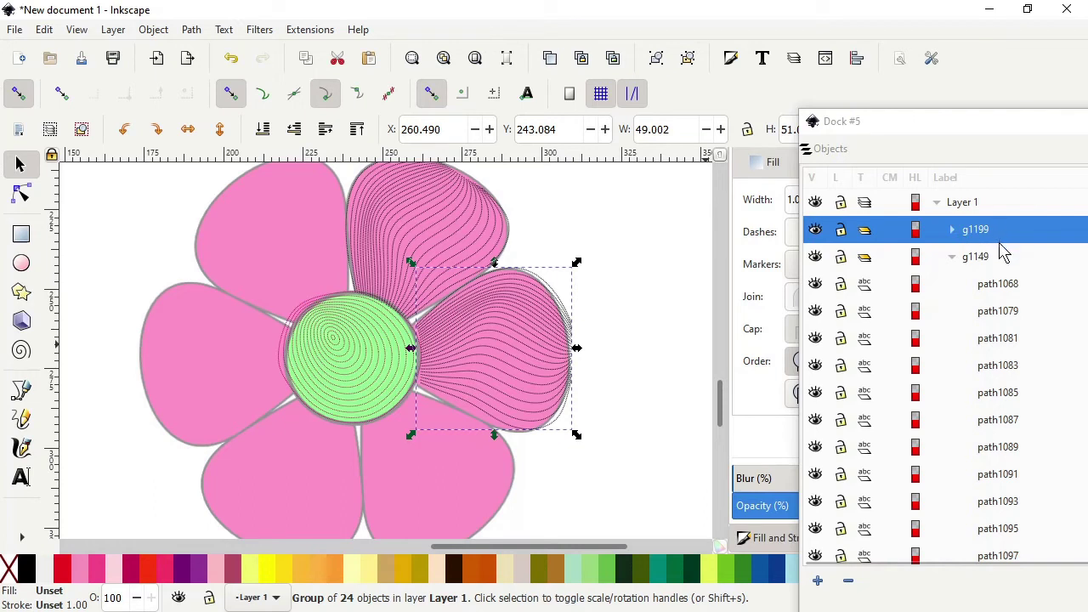
Group the flower centre's line paths, path862 through path933, into a single group, and clear the selection
click(952, 258)
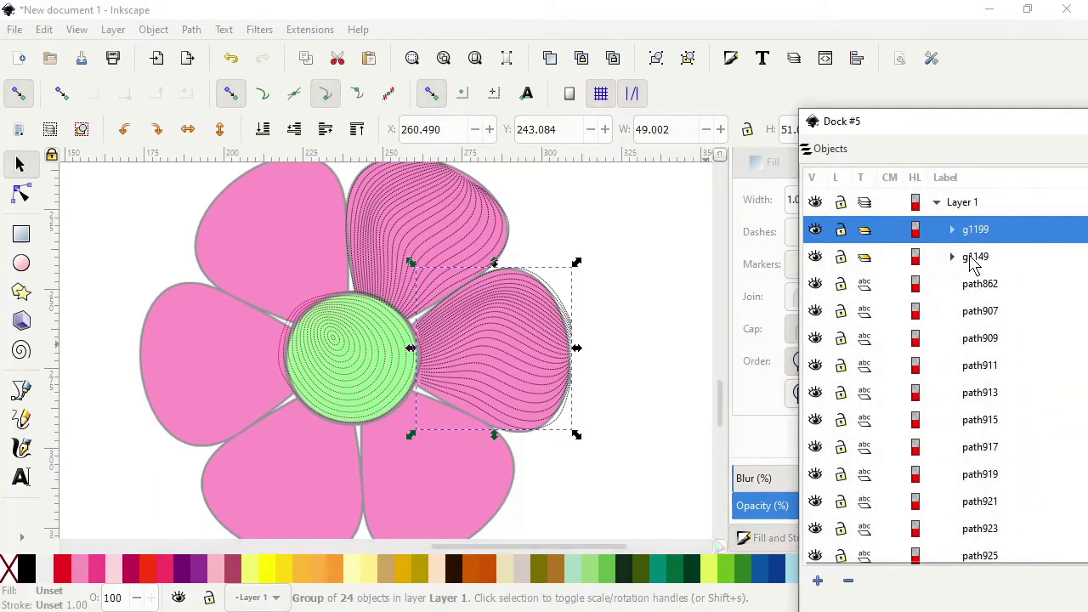
click(973, 292)
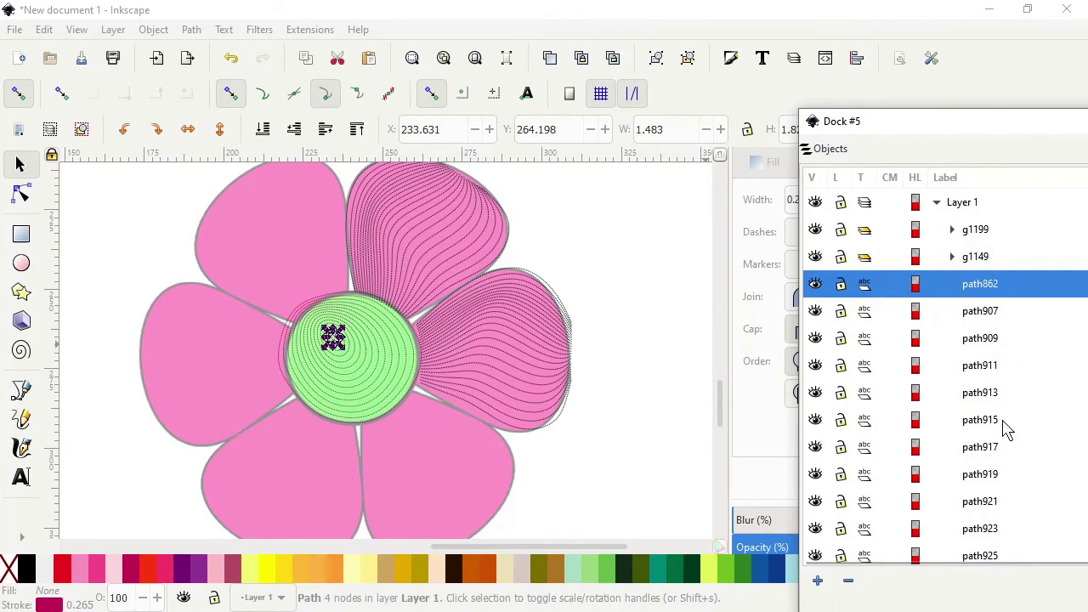
scroll(1006, 429, down, 4)
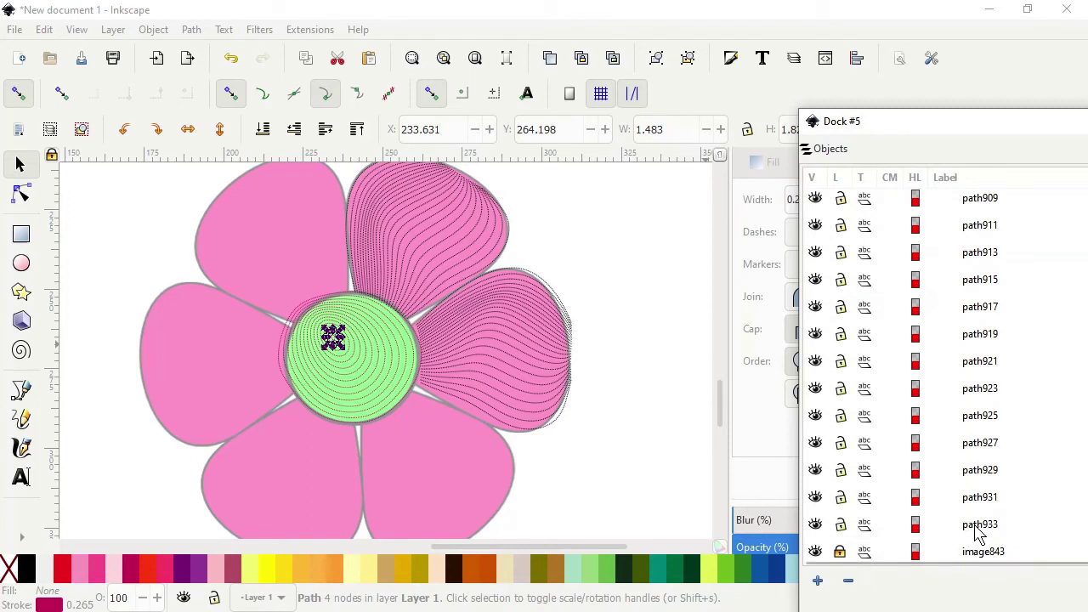
shift+click(979, 526)
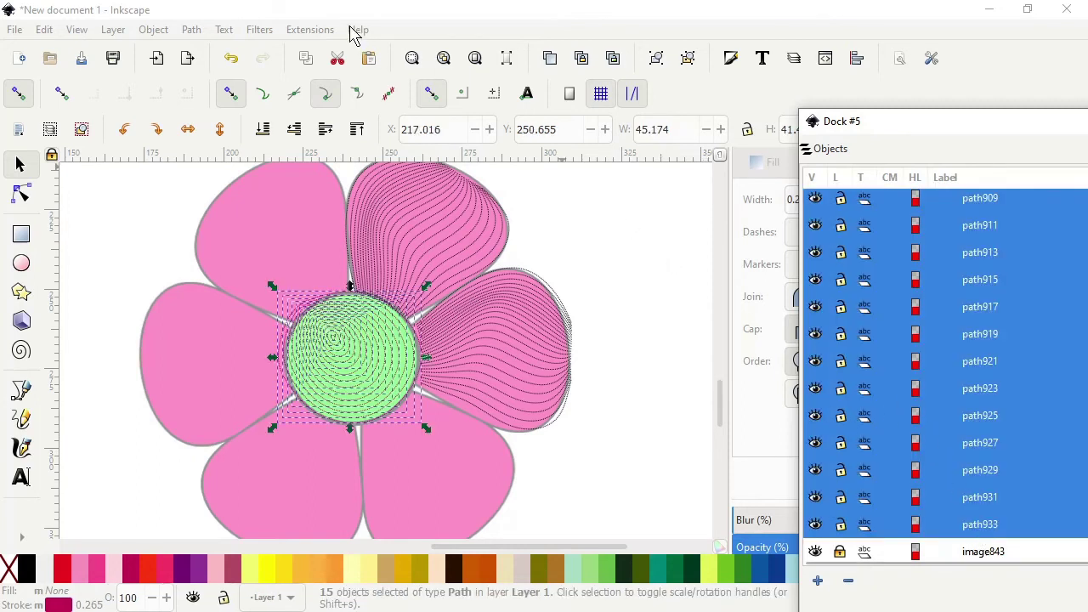
right_click(977, 405)
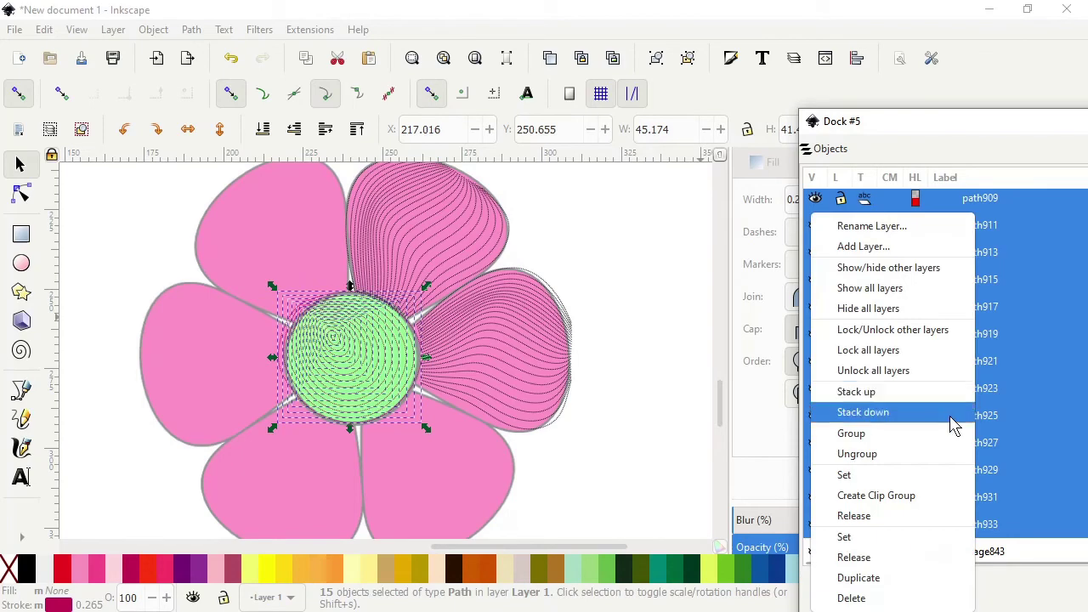
click(850, 433)
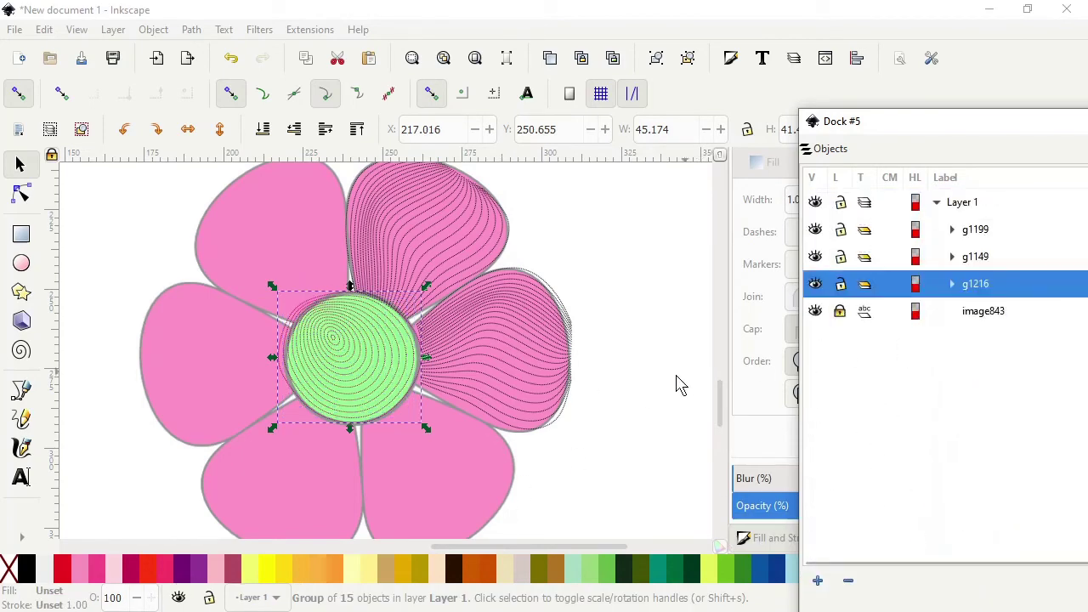
click(673, 316)
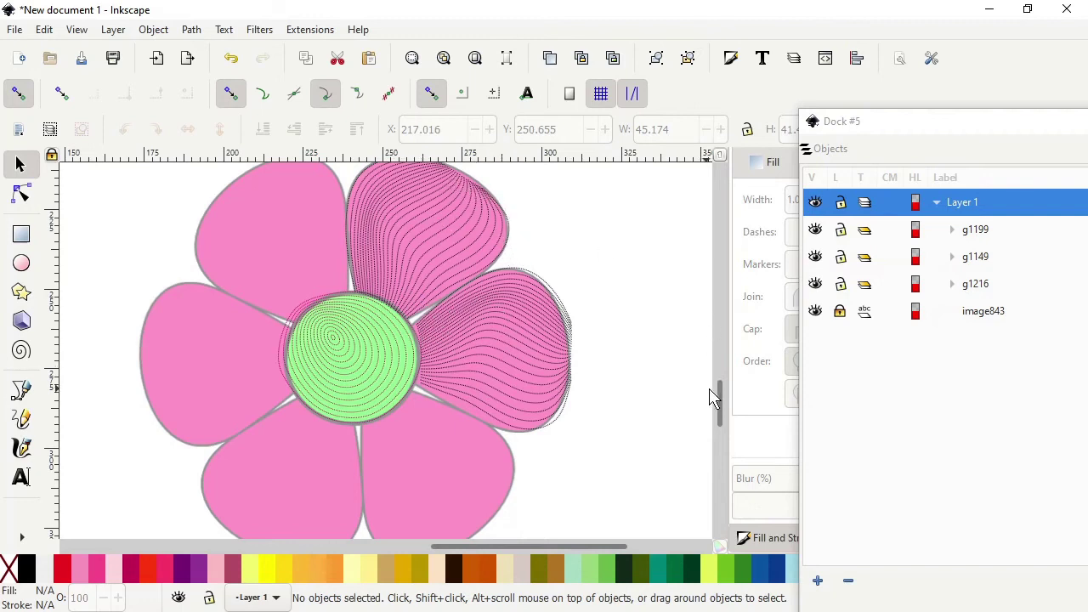
Duplicate the right petal's line group g1199 and move the copy onto the lower-right petal, to about X 239.9, Y 277.3
drag(722, 413, 721, 385)
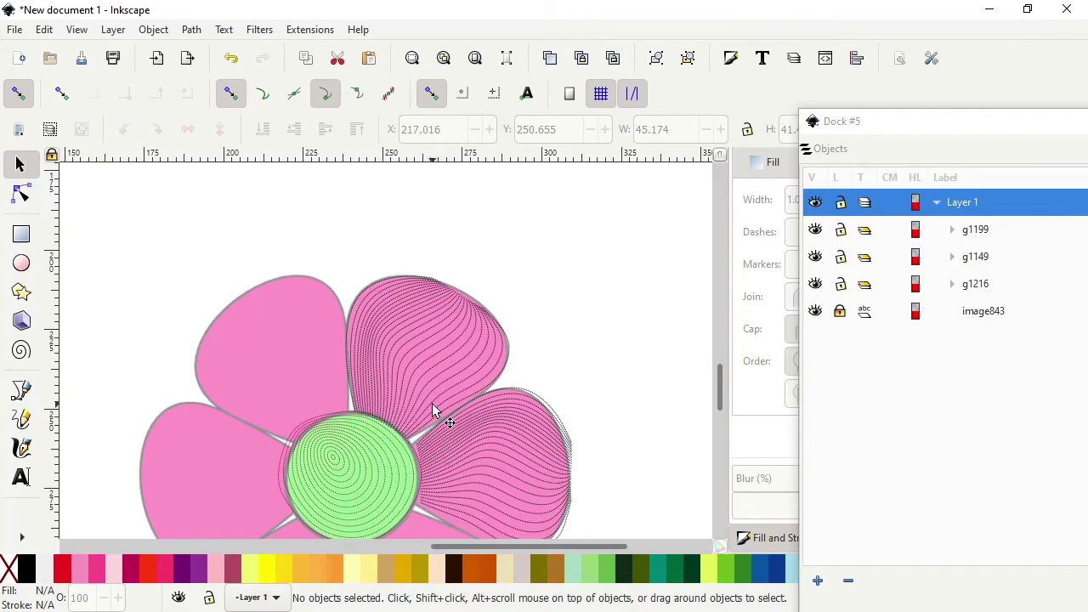
ctrl+scroll(446, 402, up, 3)
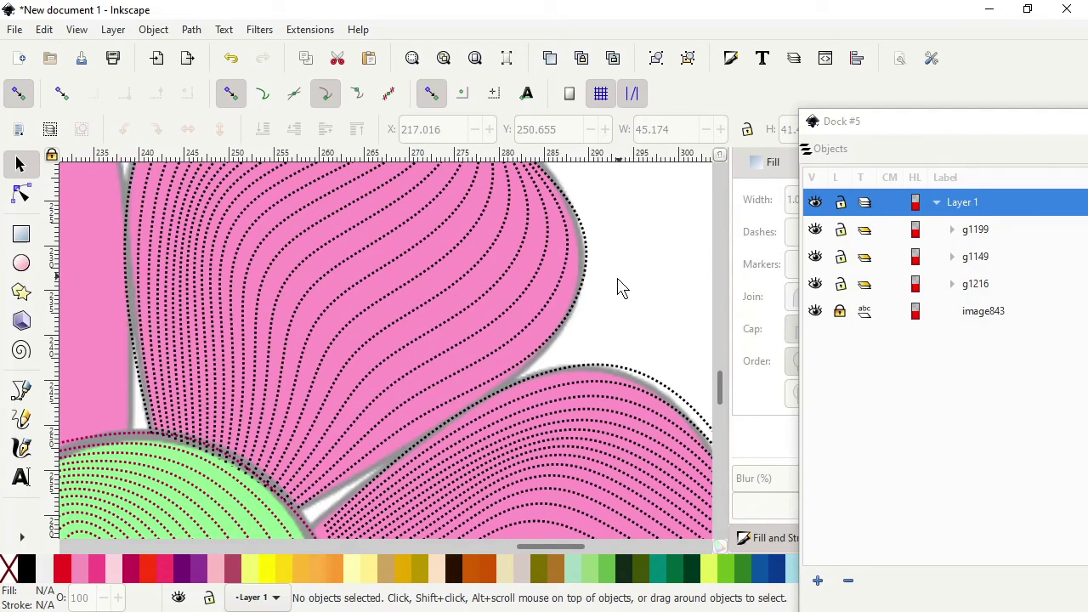
drag(718, 395, 719, 372)
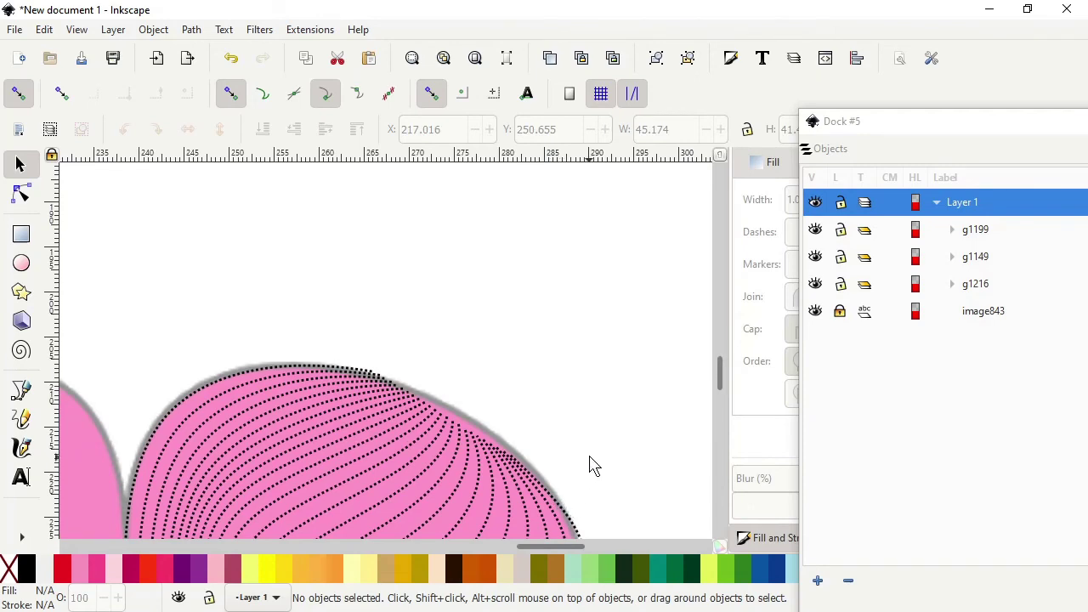
ctrl+scroll(587, 466, down, 3)
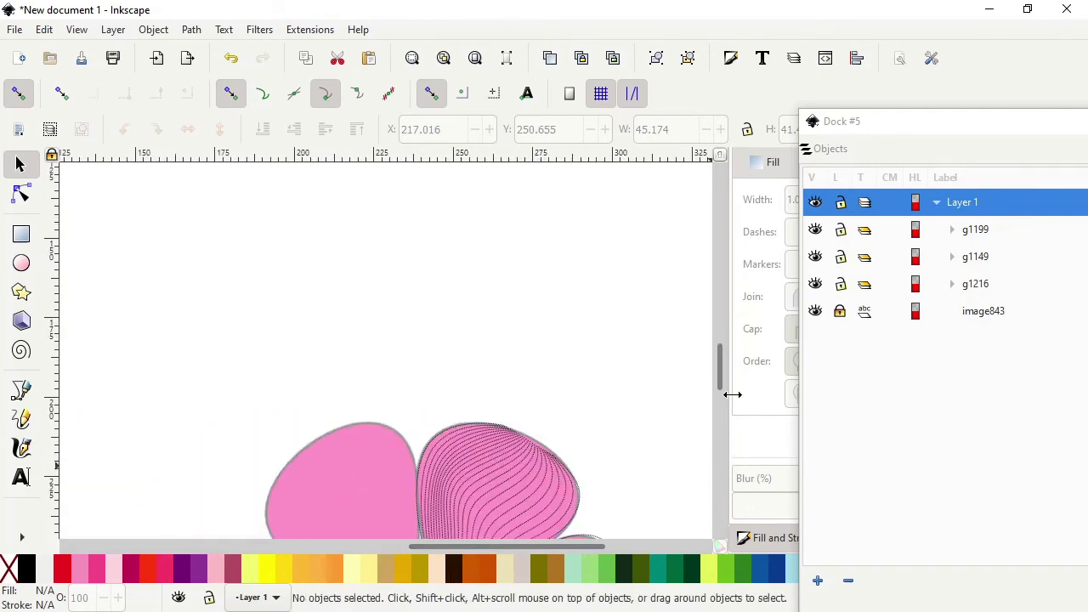
drag(722, 377, 712, 406)
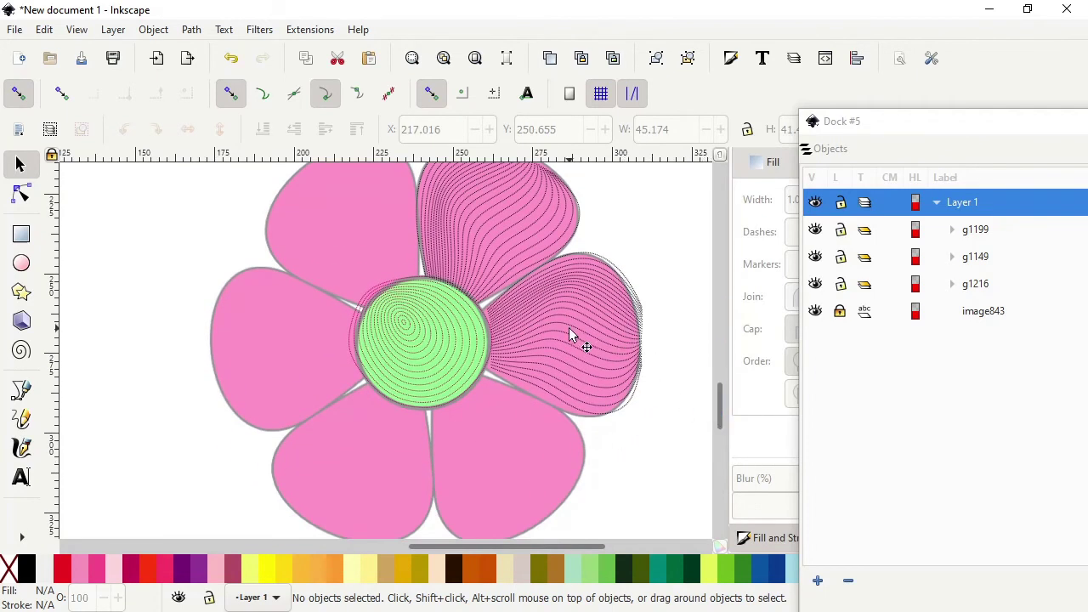
click(953, 230)
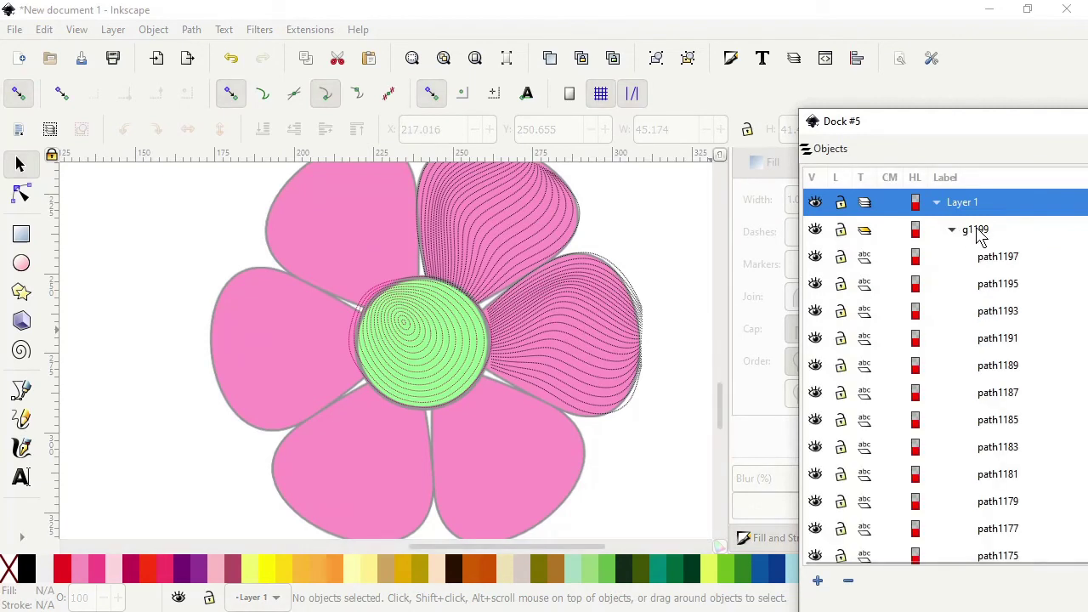
click(976, 231)
right_click(977, 231)
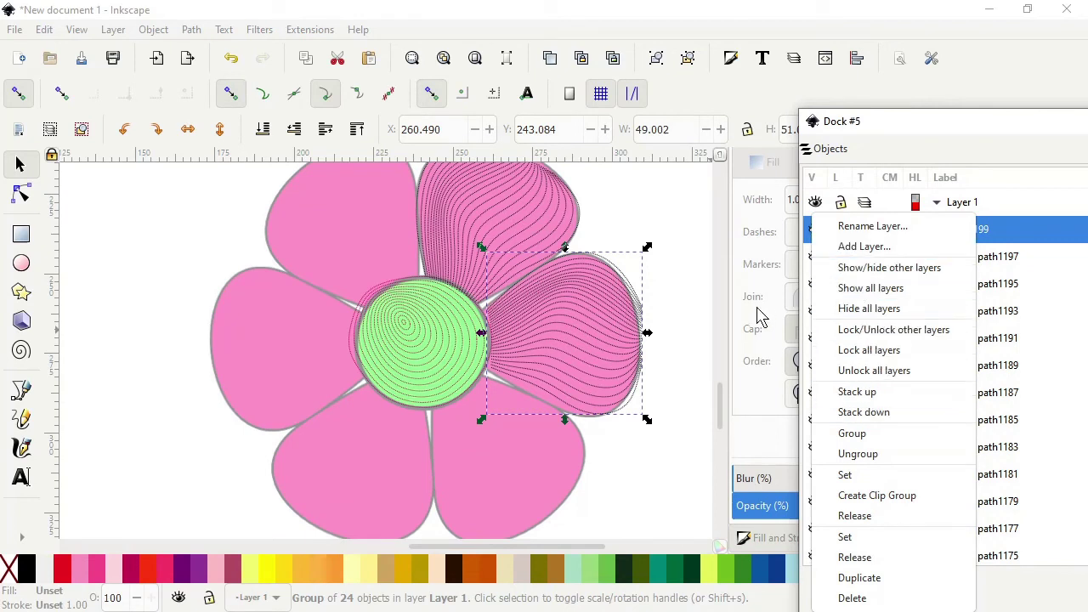
click(562, 327)
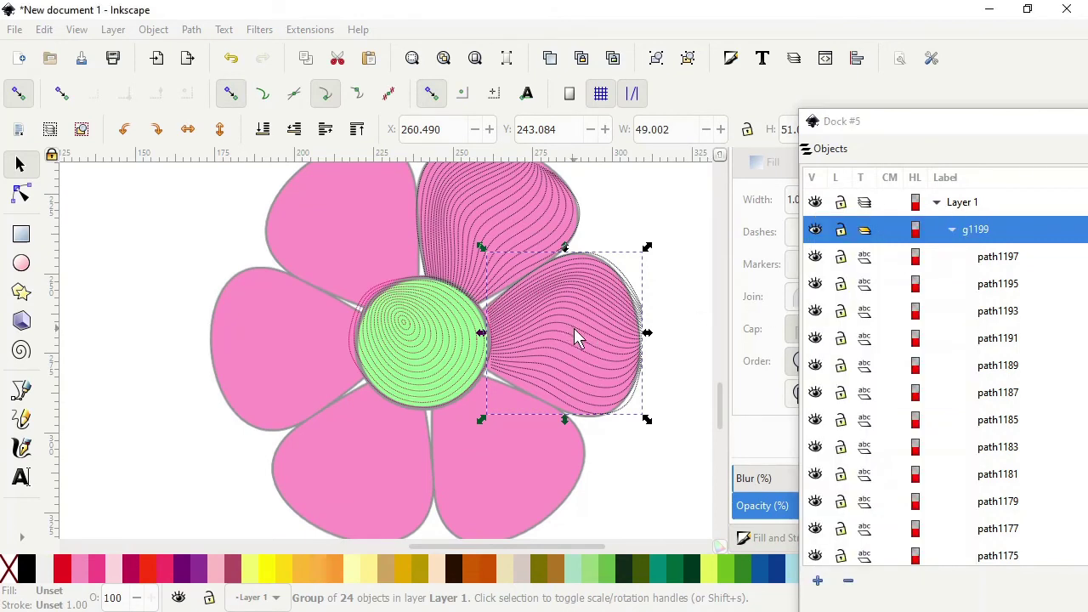
right_click(575, 338)
click(623, 228)
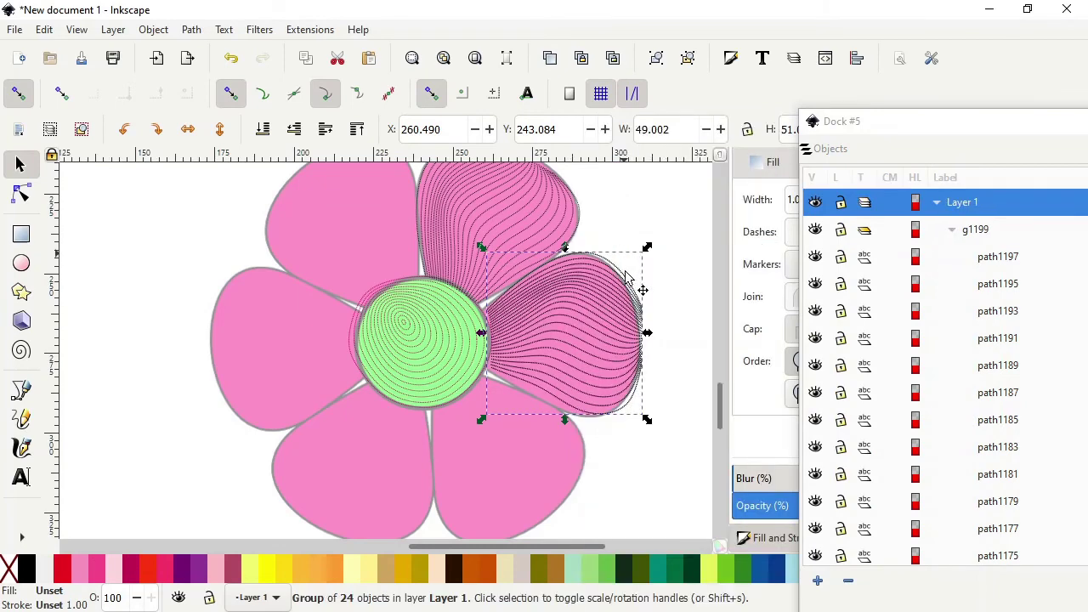
drag(616, 330, 541, 436)
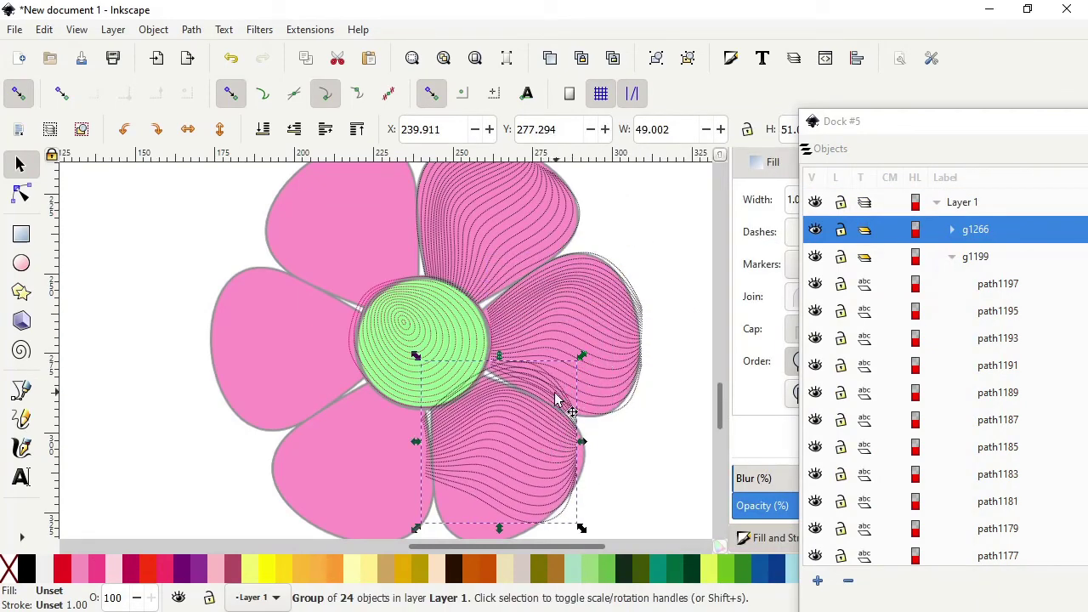
Rotate the copied line group clockwise and fit it on the lower-right petal at about X 241.6, Y 282.7, and disable snapping
click(533, 425)
drag(580, 356, 543, 461)
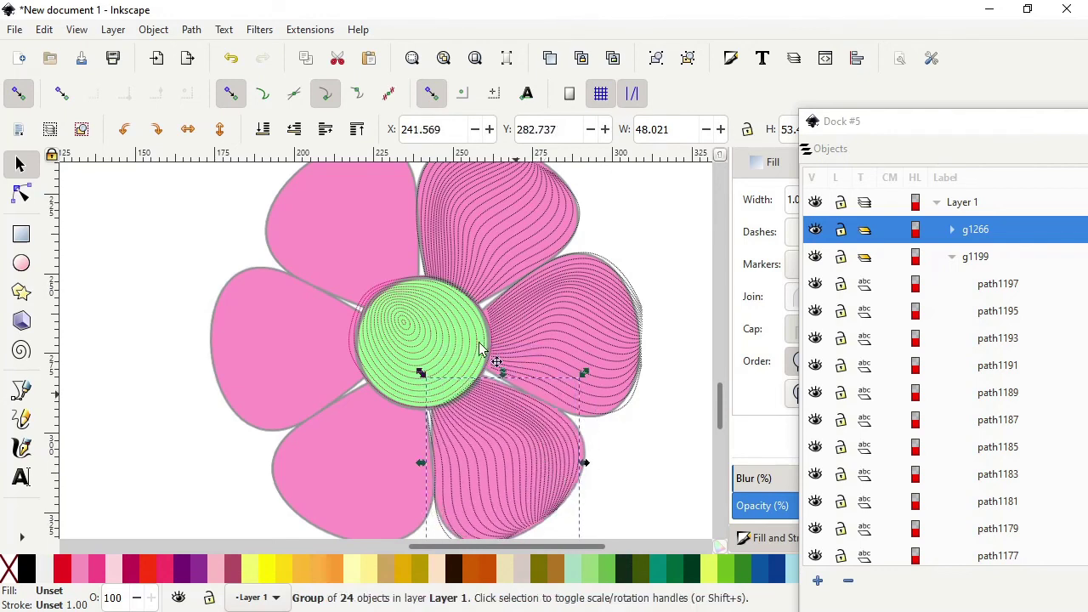
click(20, 96)
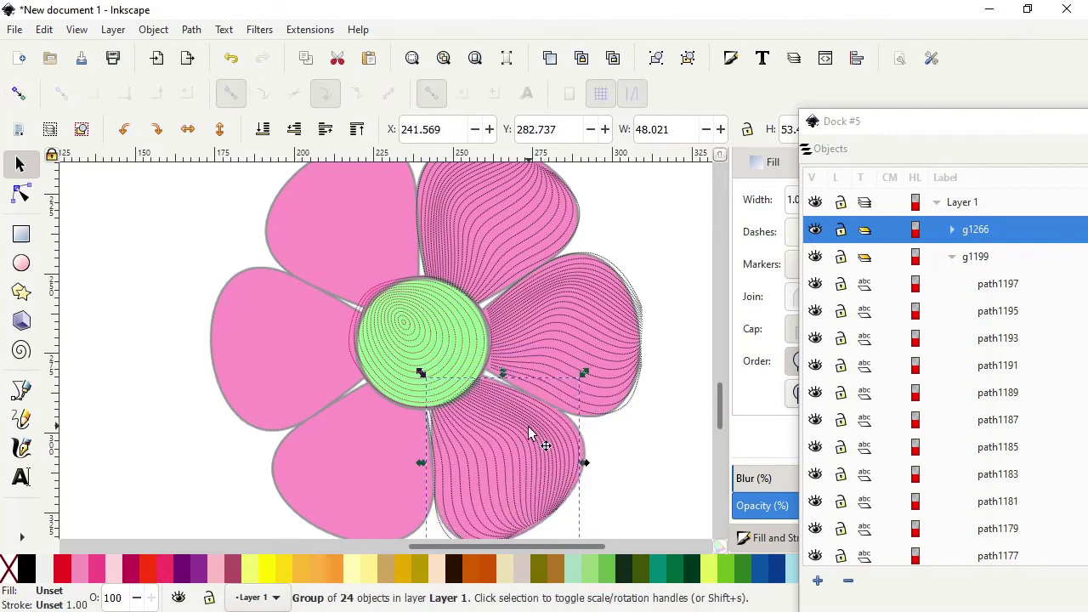
Duplicate the lower-right petal's line group and fit the copy, rotated clockwise, on the lower-left petal at about X 191.1, Y 284.4
right_click(487, 460)
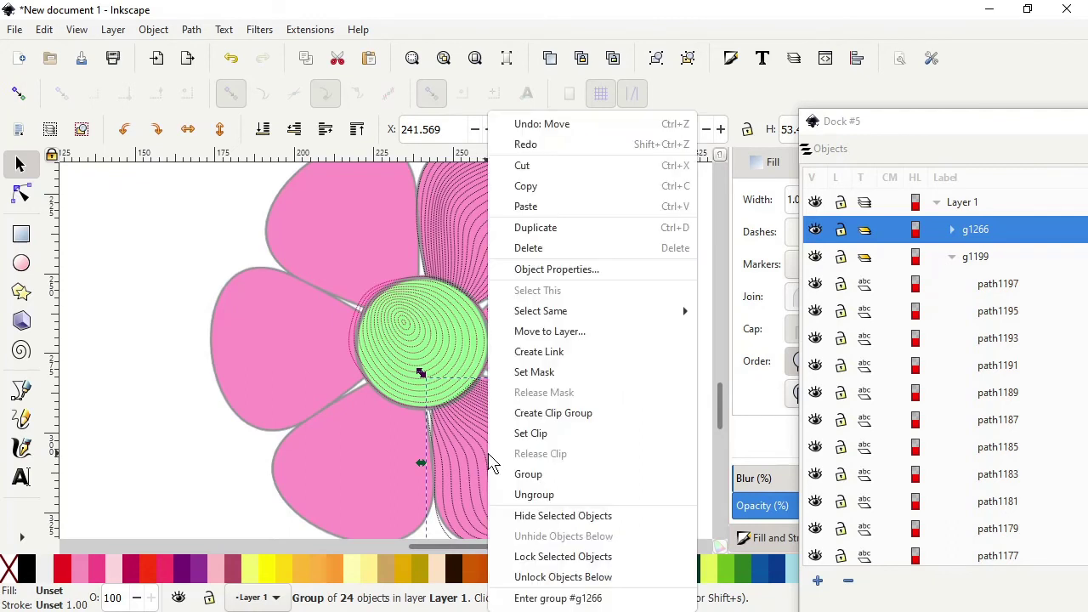
click(552, 227)
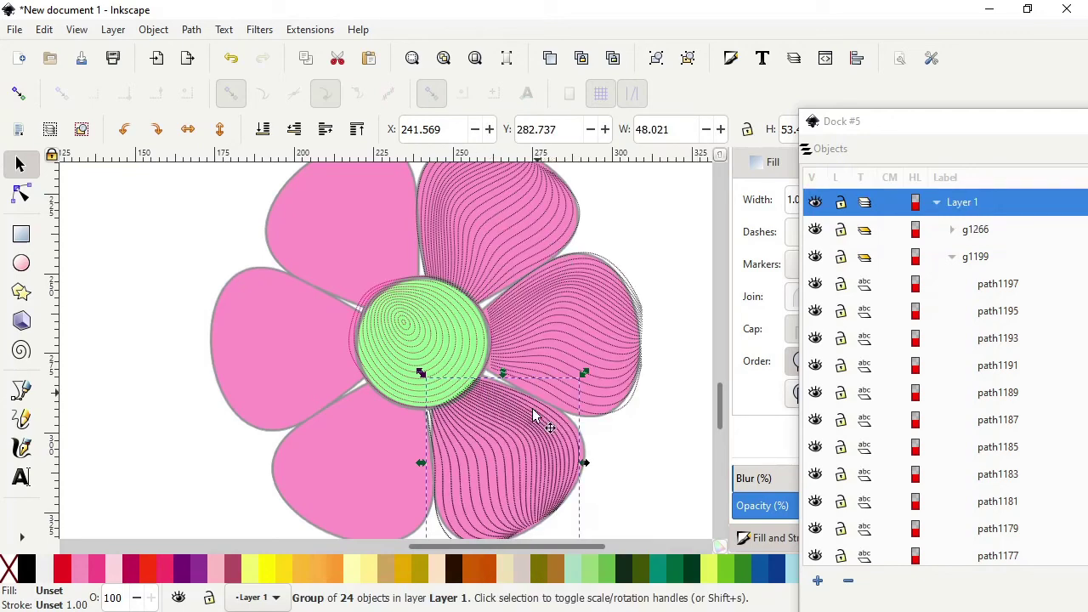
drag(522, 459, 373, 455)
click(378, 430)
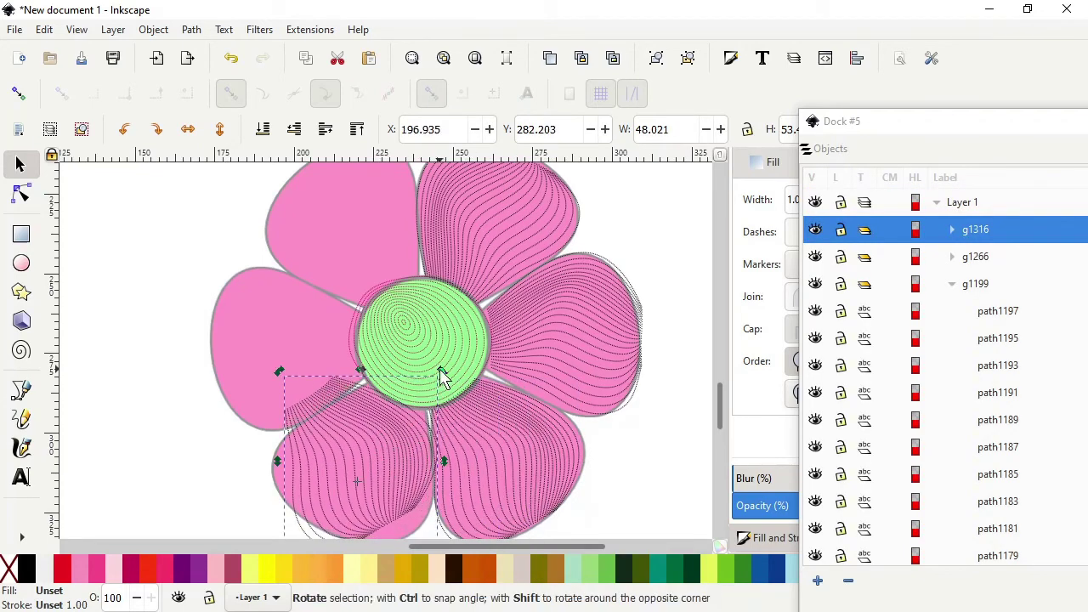
drag(442, 374, 462, 486)
drag(386, 473, 365, 474)
Duplicate the lower-left petal's line group and move the copy onto the left petal, to about X 169.5, Y 245.1
right_click(368, 424)
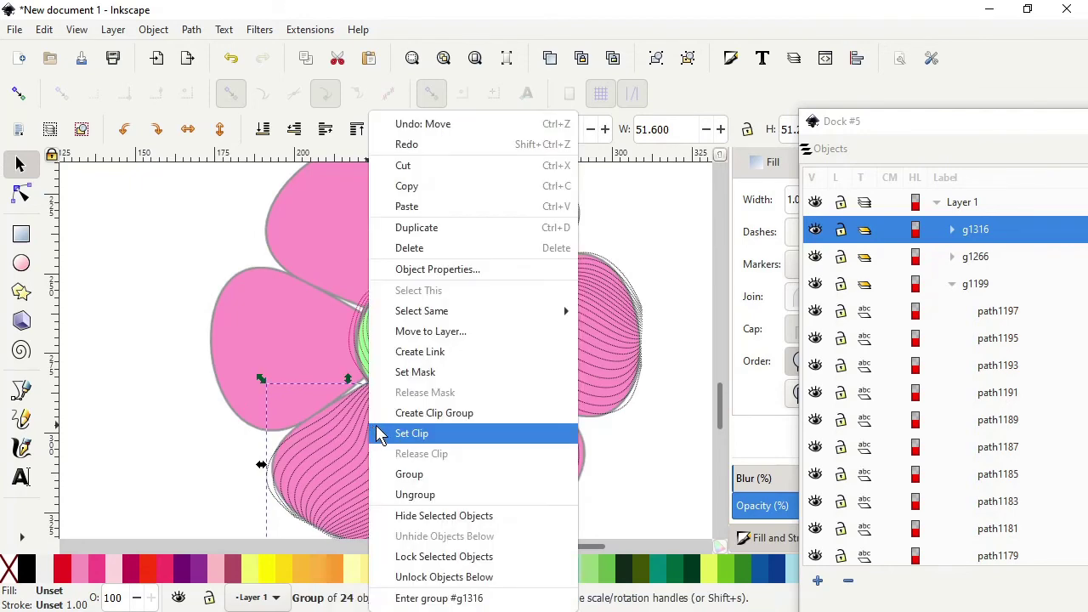
click(433, 228)
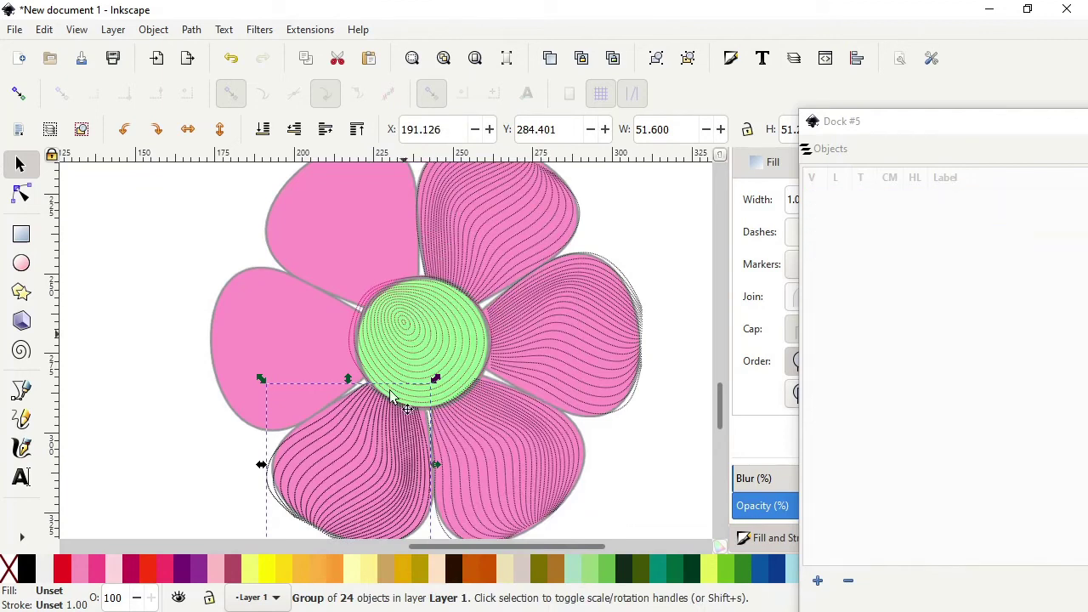
right_click(367, 458)
key(Escape)
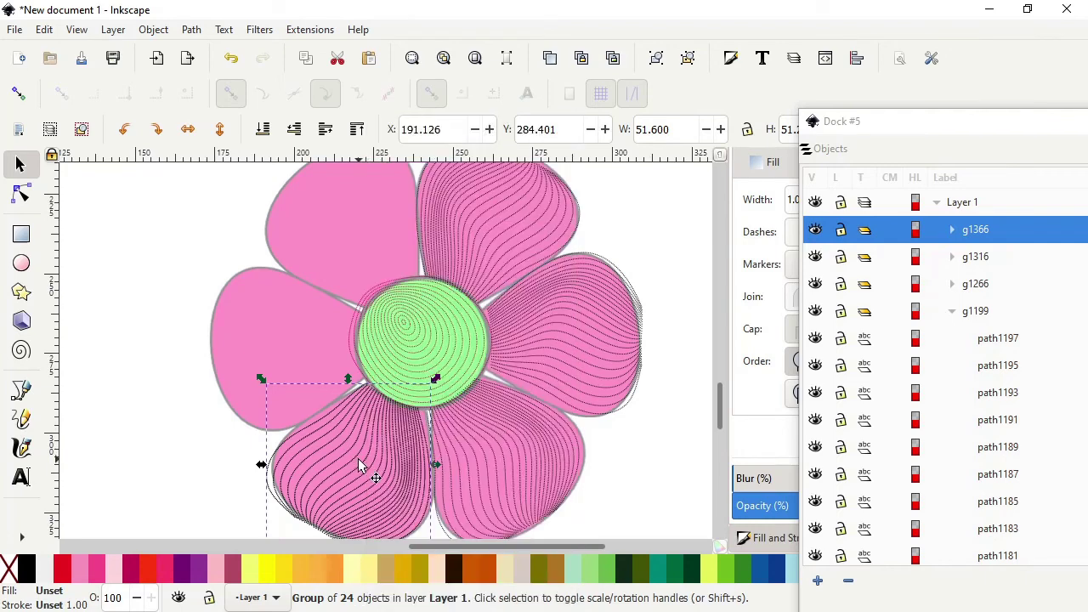
drag(358, 458, 289, 329)
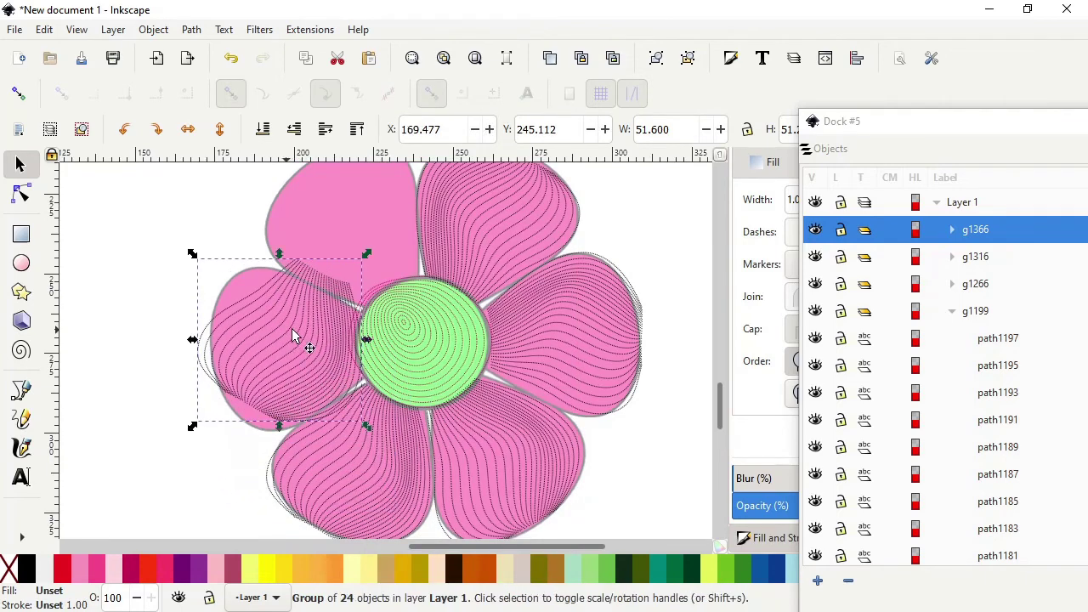
Rotate the copied line group clockwise to match the left petal's direction and shift it to about X 173.6, Y 246.3
click(314, 311)
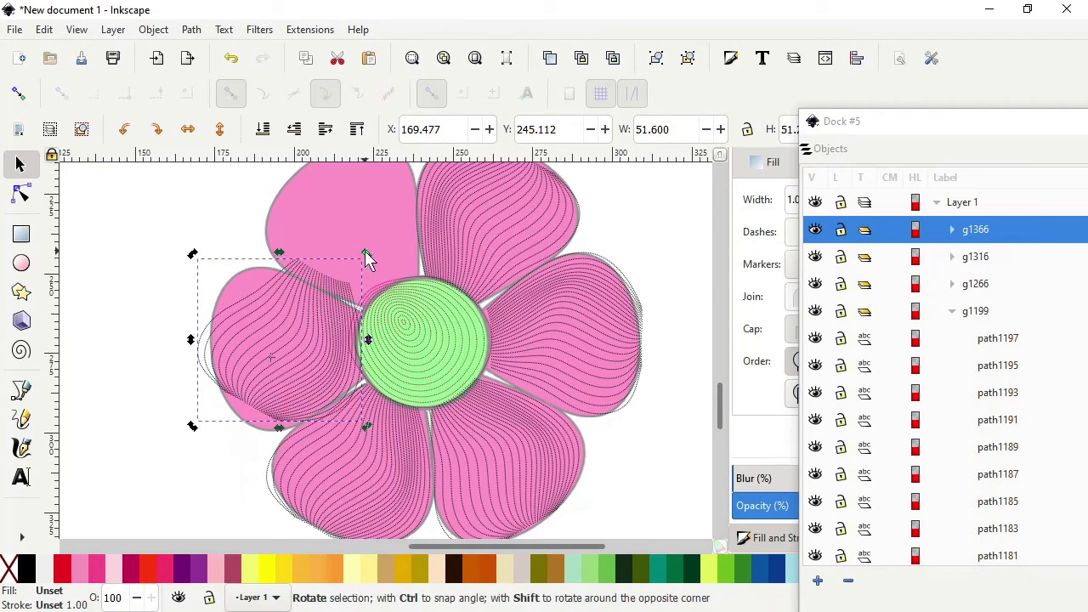
drag(365, 250, 389, 370)
mouse_move(287, 366)
mouse_down()
mouse_move(283, 335)
mouse_move(283, 345)
mouse_up()
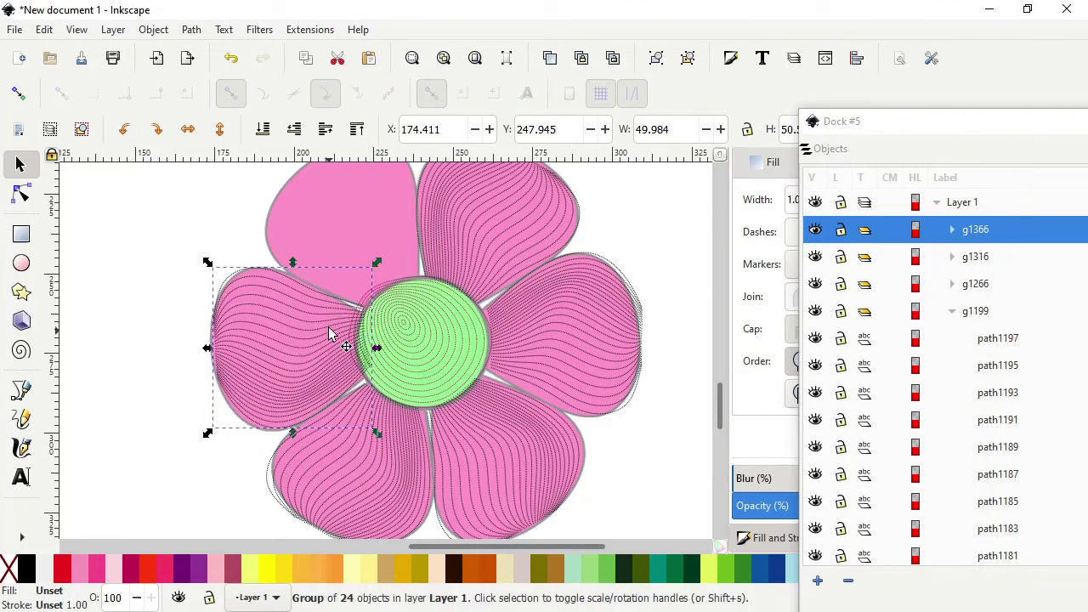
click(329, 334)
drag(377, 260, 380, 273)
drag(304, 351, 302, 336)
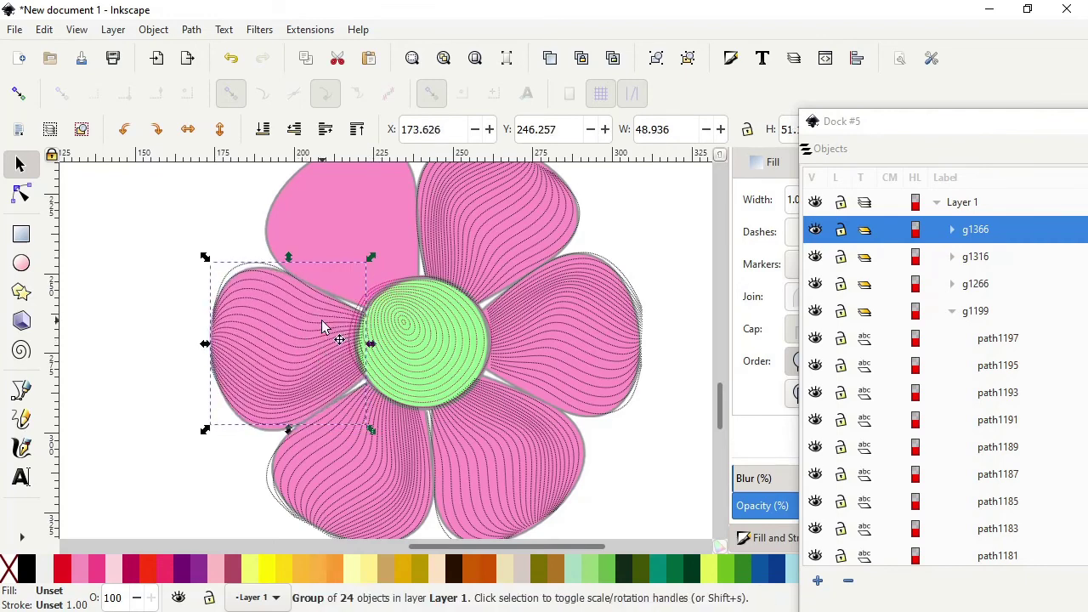
Duplicate the left petal's line group and move the copy onto the upper-left petal, to about X 192.6, Y 207.2
right_click(323, 328)
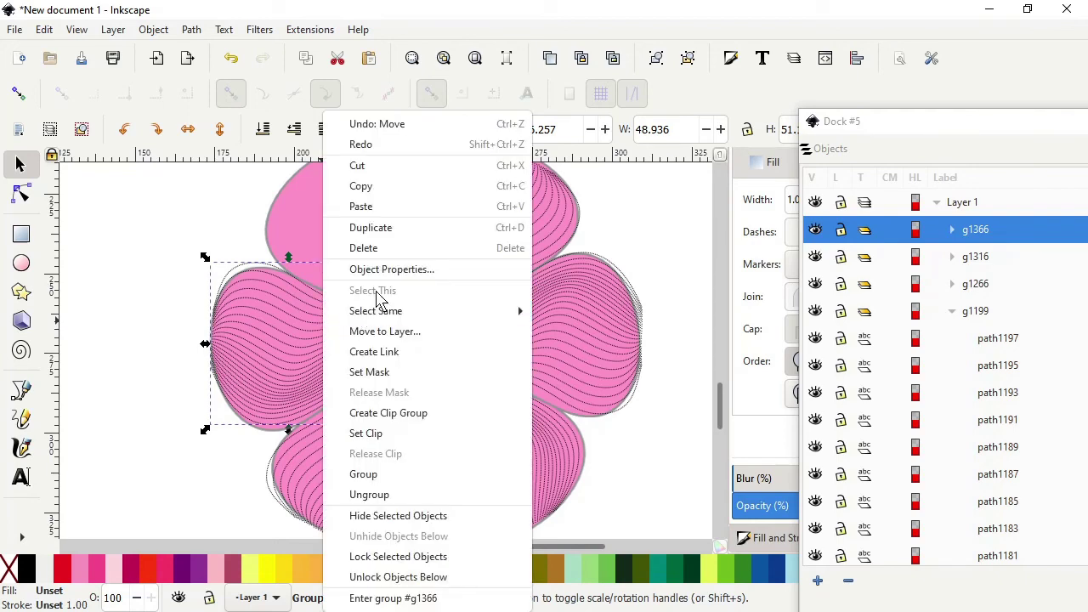
click(381, 228)
drag(296, 364, 337, 231)
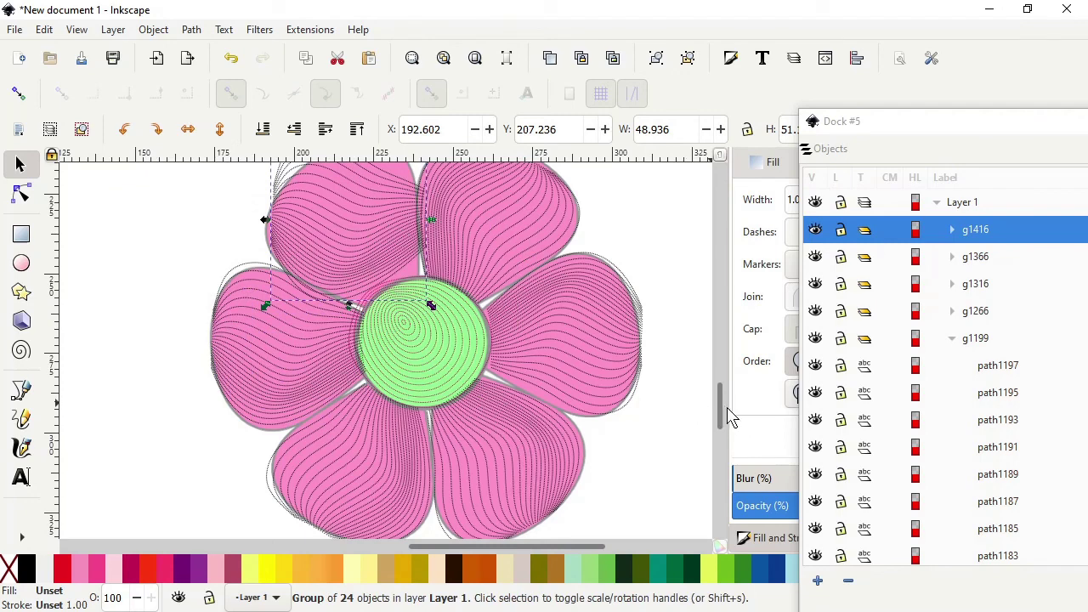
Rotate the copied line group clockwise to match the upper-left petal and shift it to about X 191.1, Y 207.8
drag(723, 413, 722, 389)
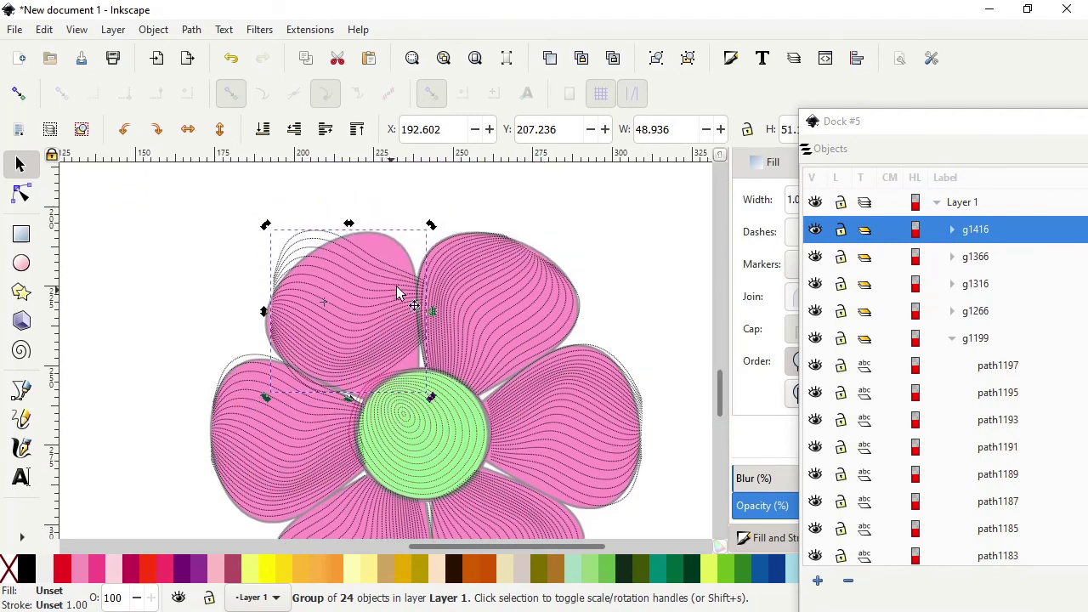
drag(431, 225, 472, 356)
click(473, 356)
click(323, 324)
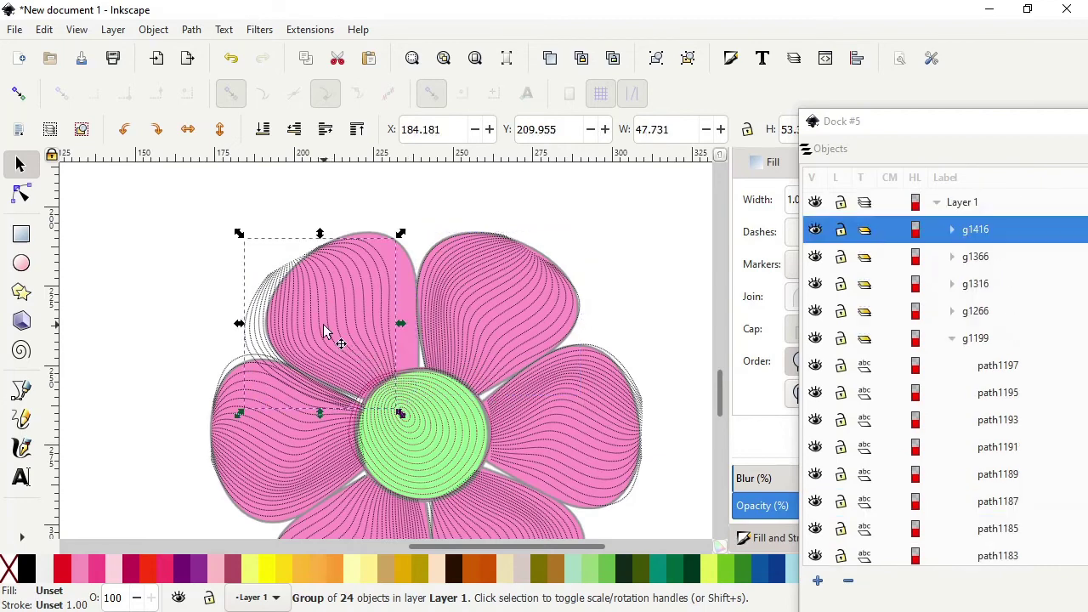
drag(323, 324, 351, 318)
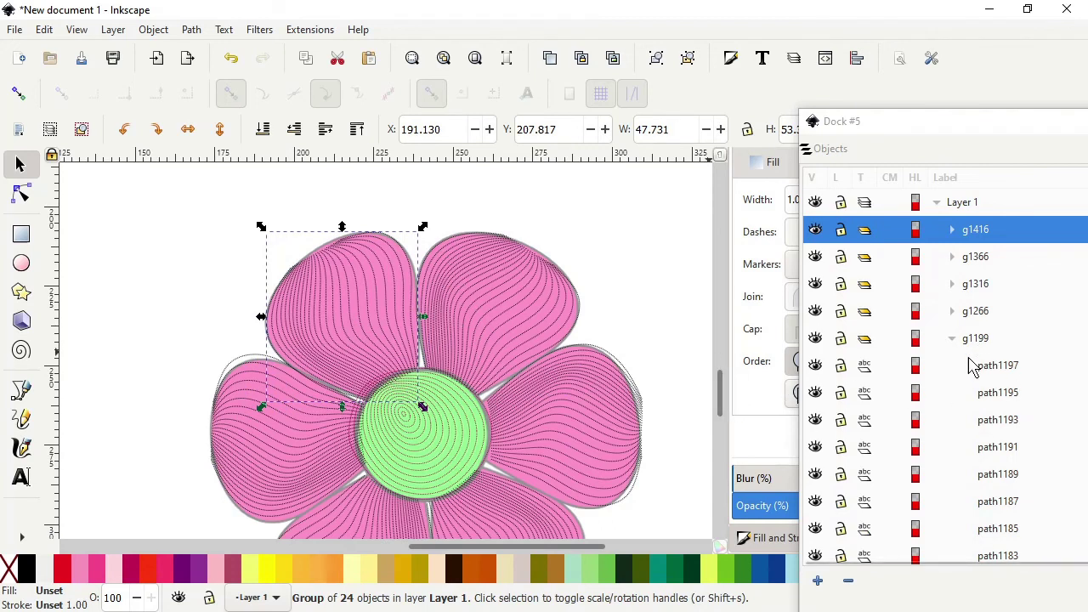
Move the flower centre's line group to the top of the stacking order in Layer 1
click(425, 451)
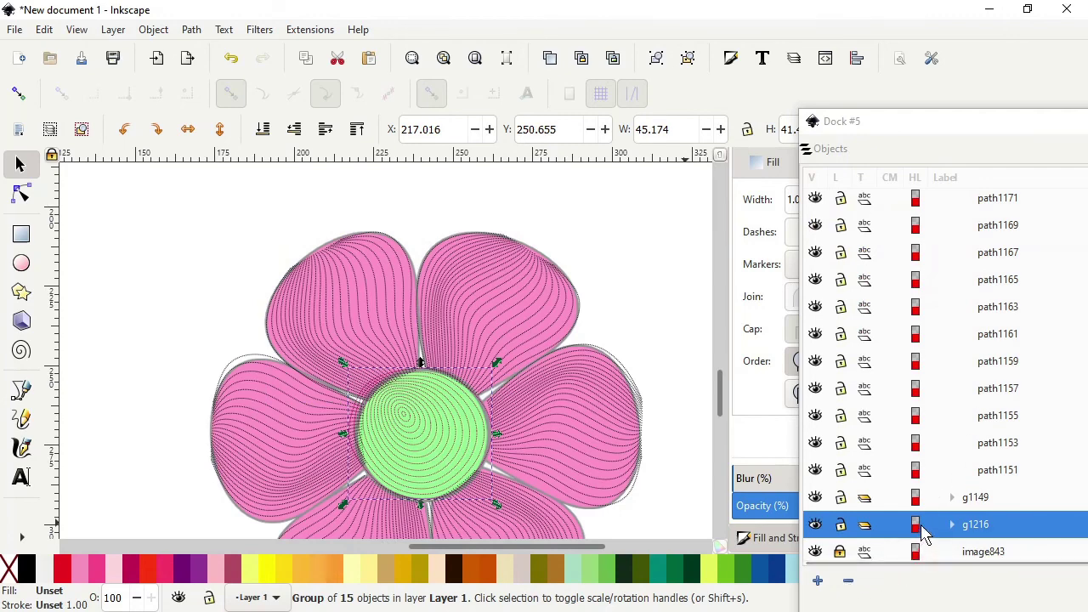
drag(965, 129, 724, 9)
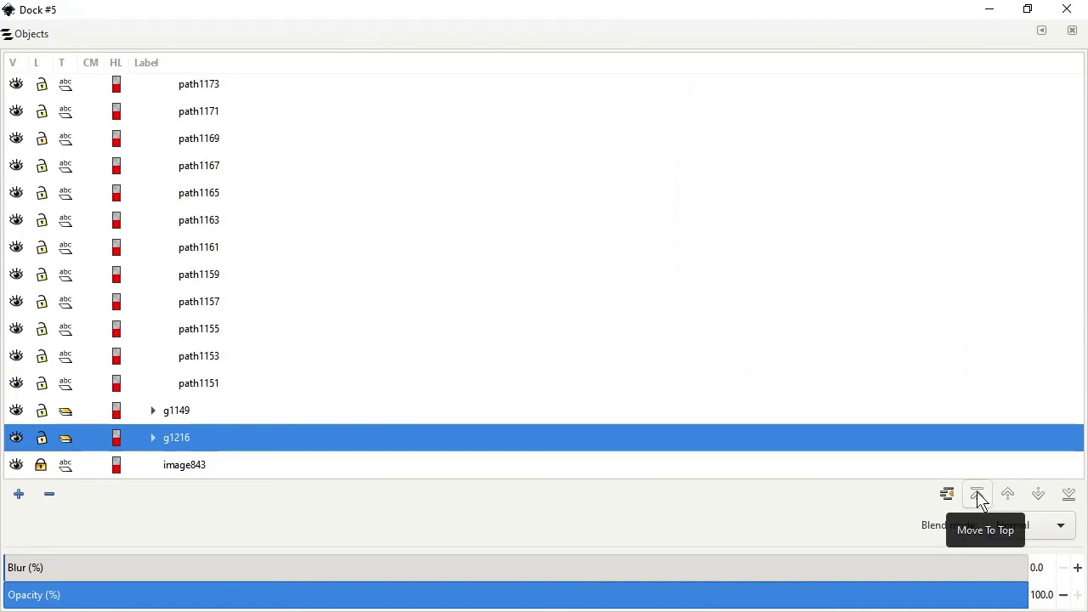
click(979, 500)
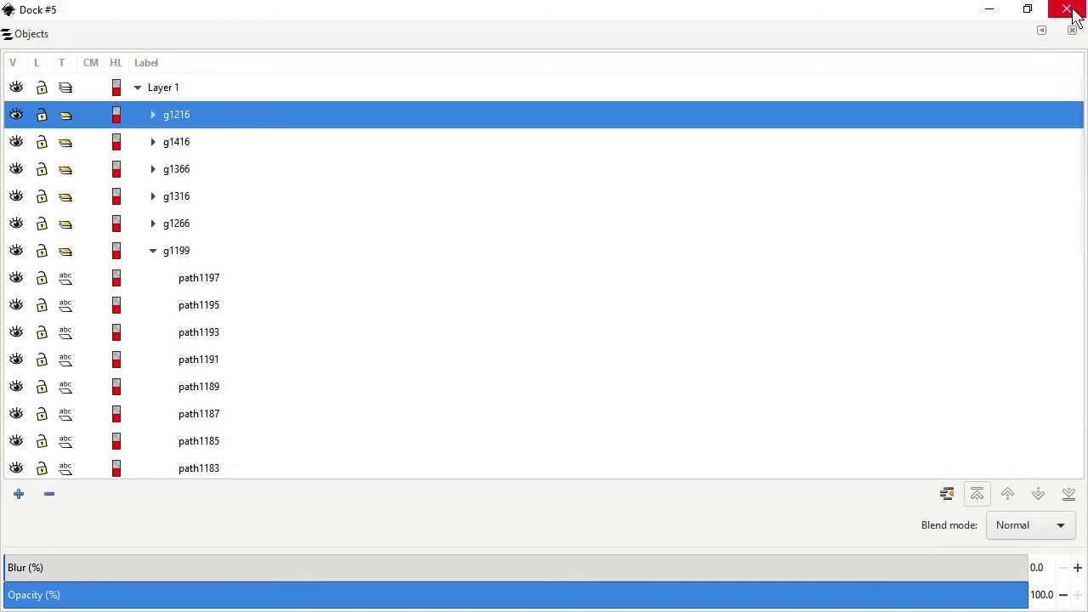
click(1027, 10)
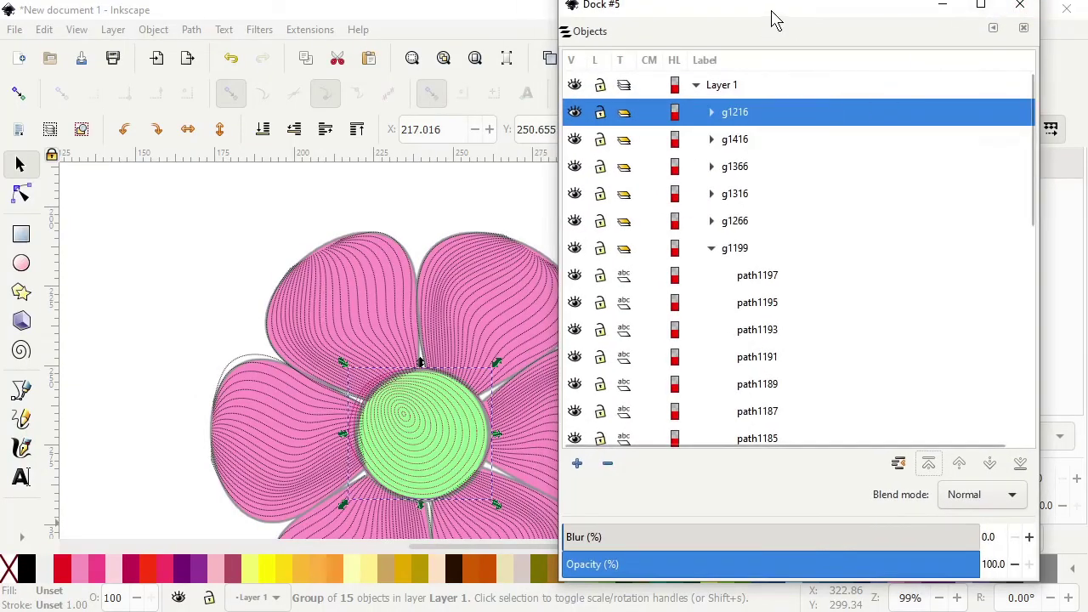
drag(774, 19, 949, 30)
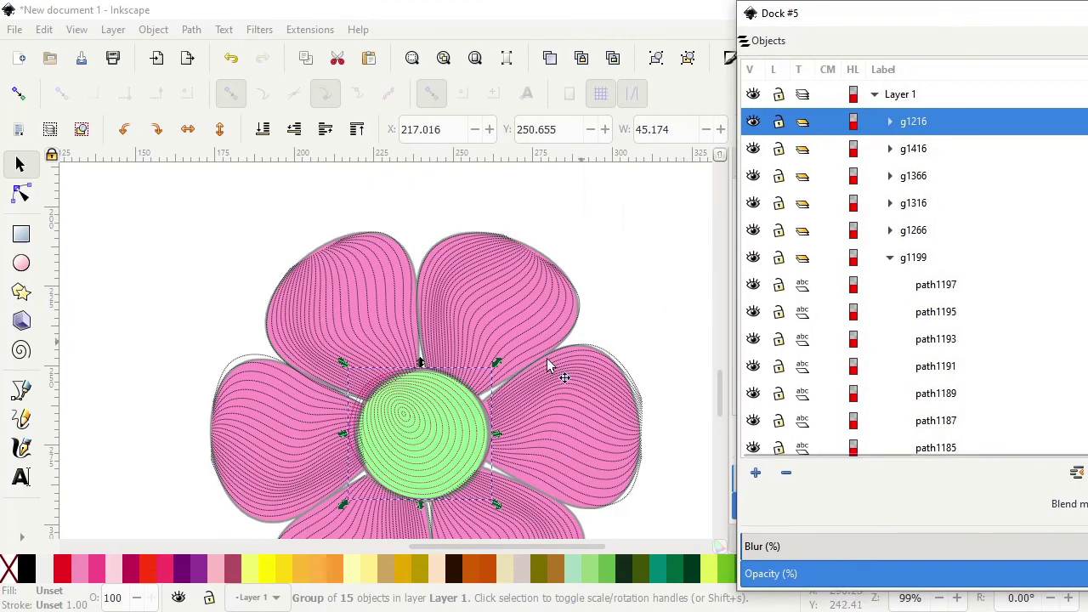
Select the centre line group and all six petal line groups and open the Ink/Stitch Params for them
click(142, 195)
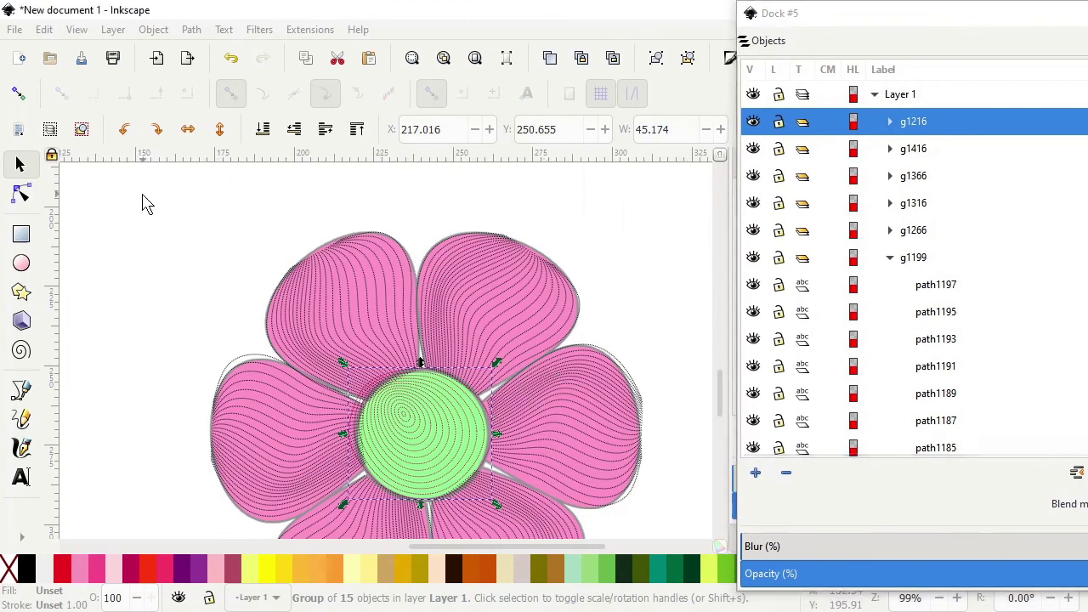
click(142, 198)
drag(125, 189, 675, 166)
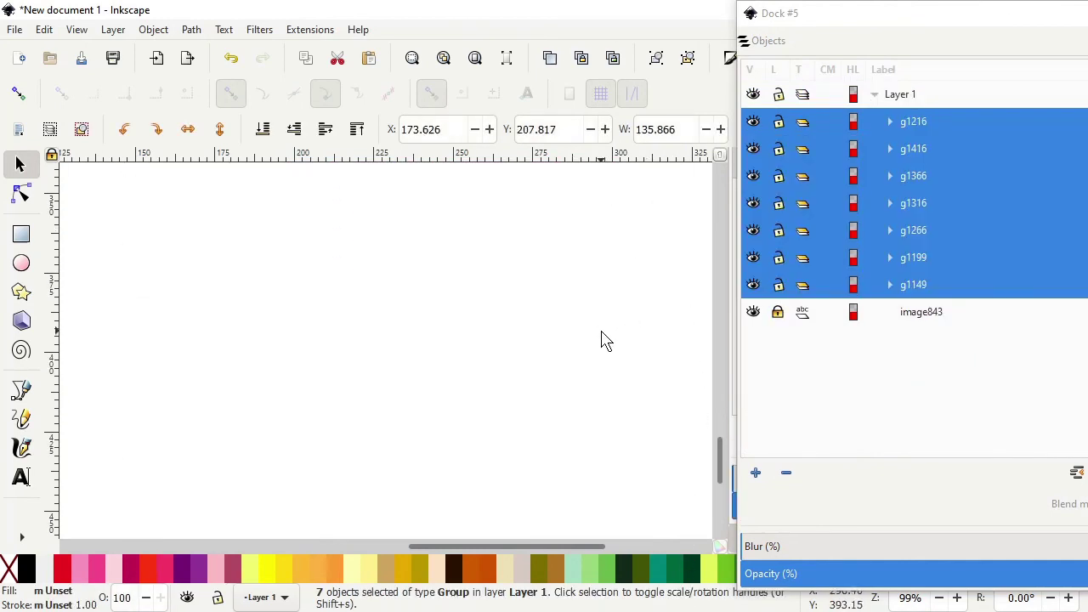
click(310, 30)
mouse_move(332, 238)
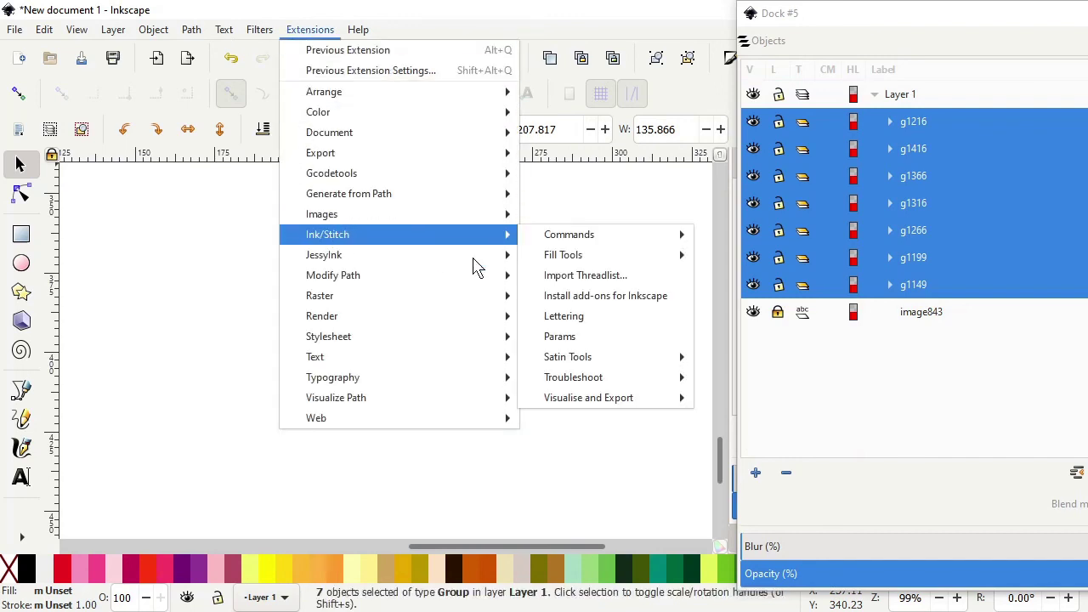
click(561, 336)
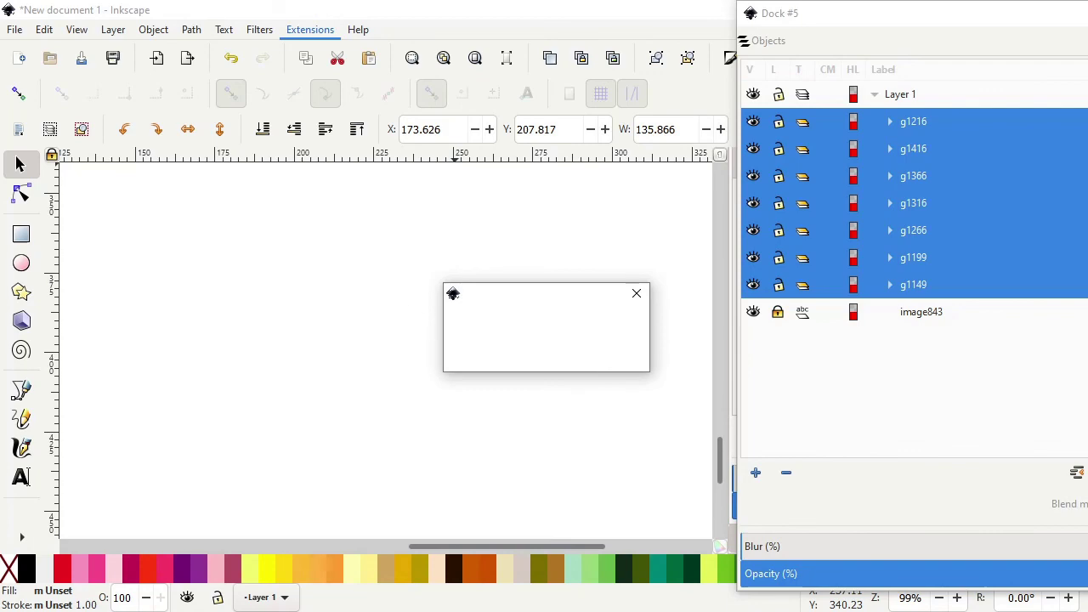
Examine the enlarged stitch simulation of the whole flower and close the preview
drag(0, 172, 392, 25)
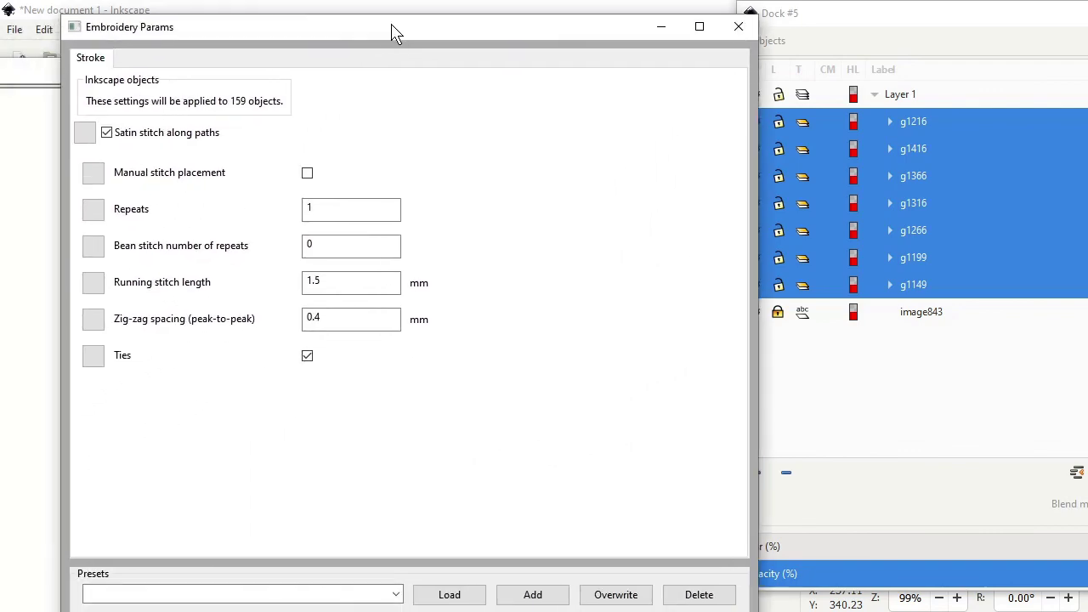
drag(0, 71, 575, 2)
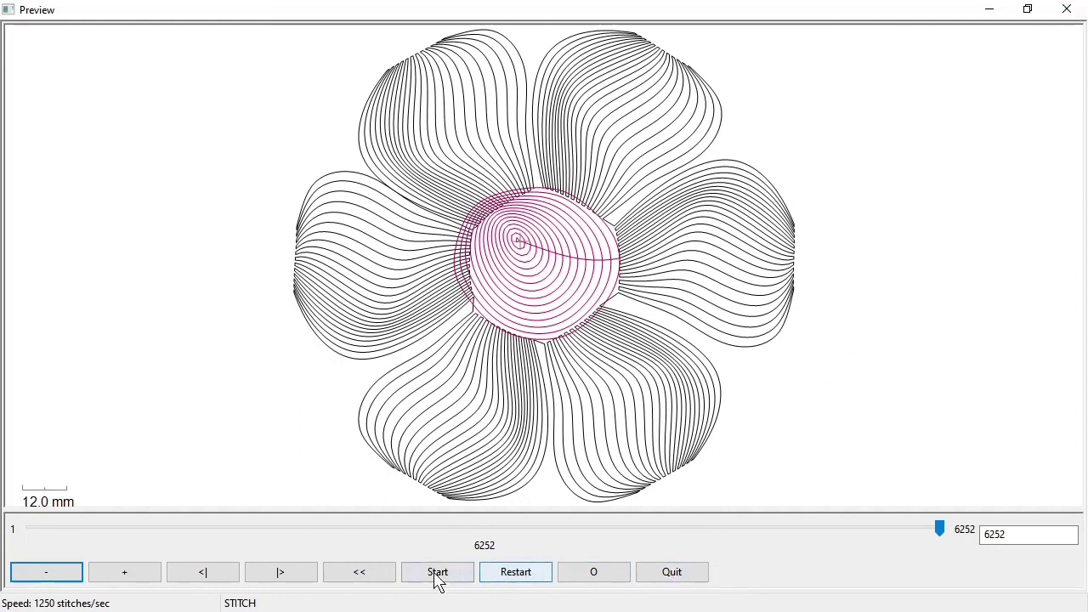
click(674, 572)
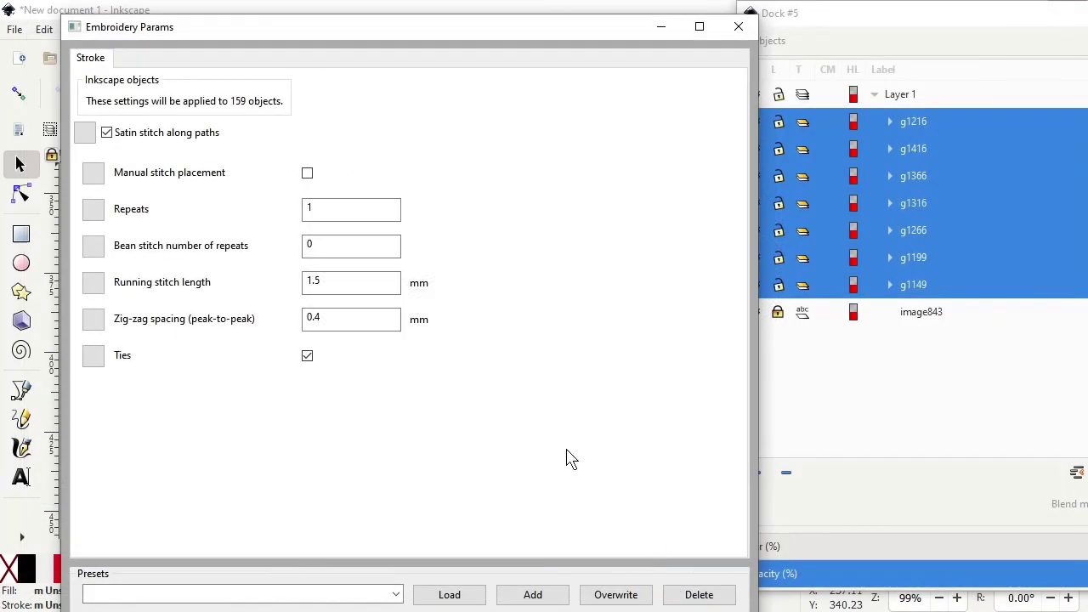